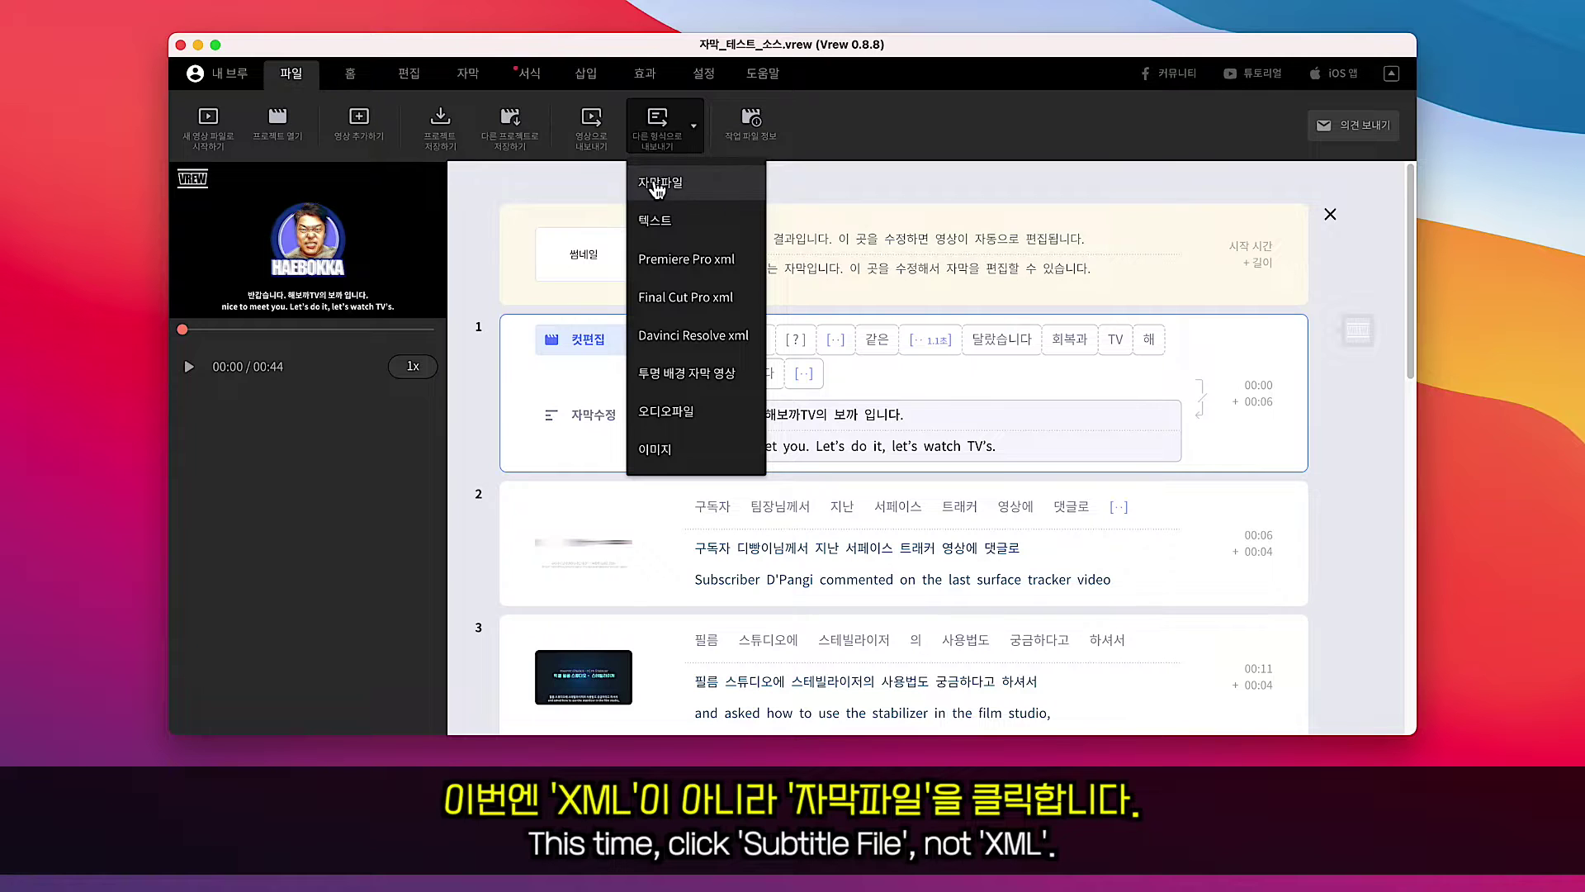
# Export the basic subtitles plus automatic English and Japanese translations as SubRip files named 자막_테스트_소스 to the desktop
pyautogui.click(681, 183)
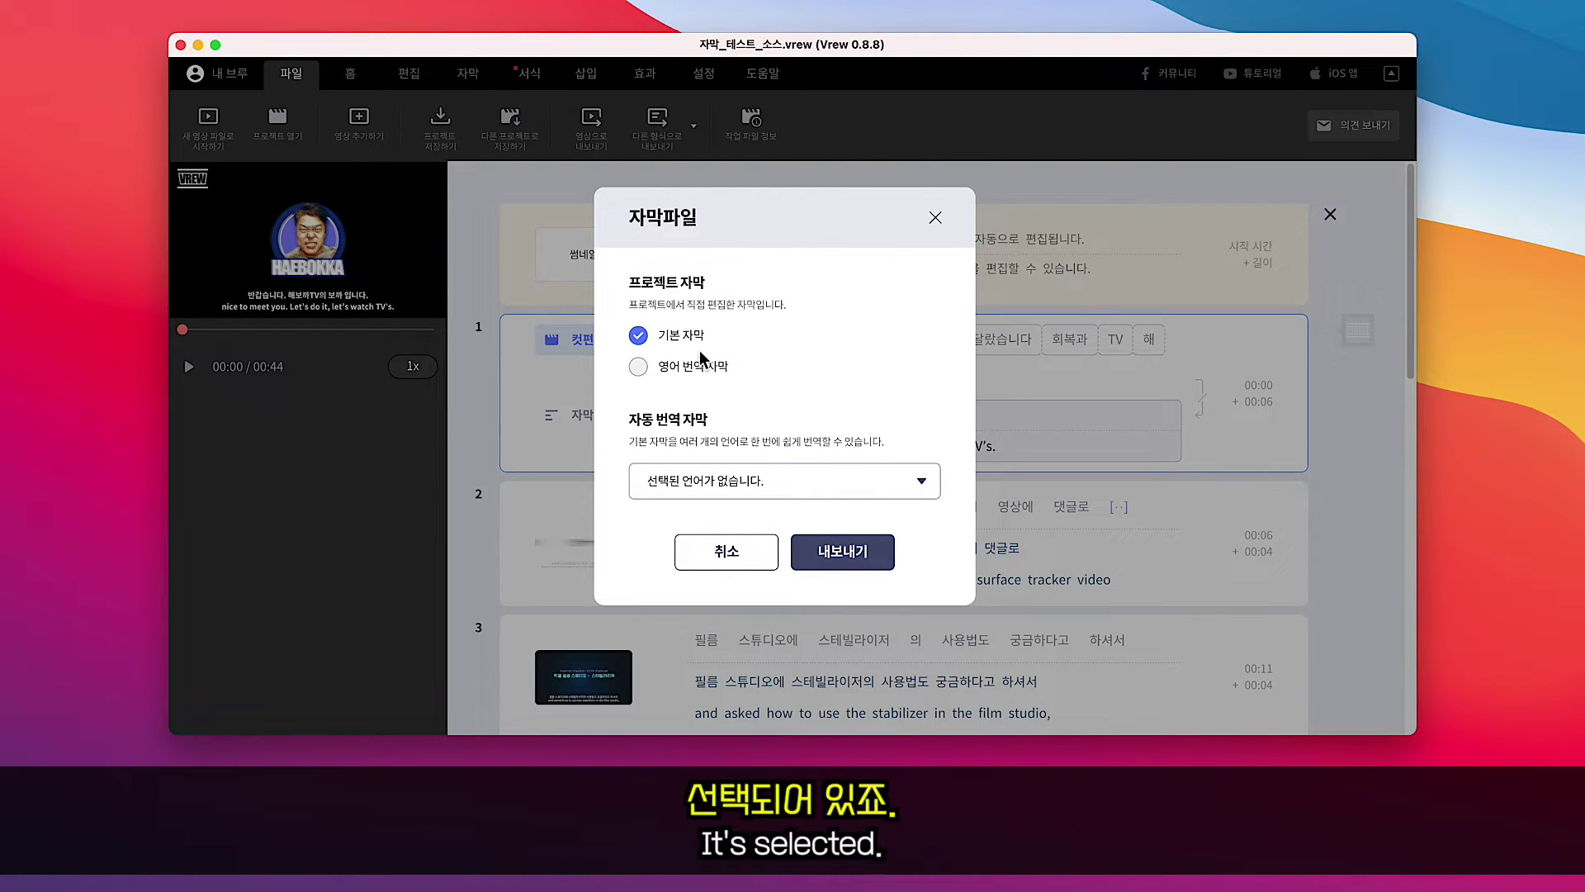
pyautogui.click(921, 483)
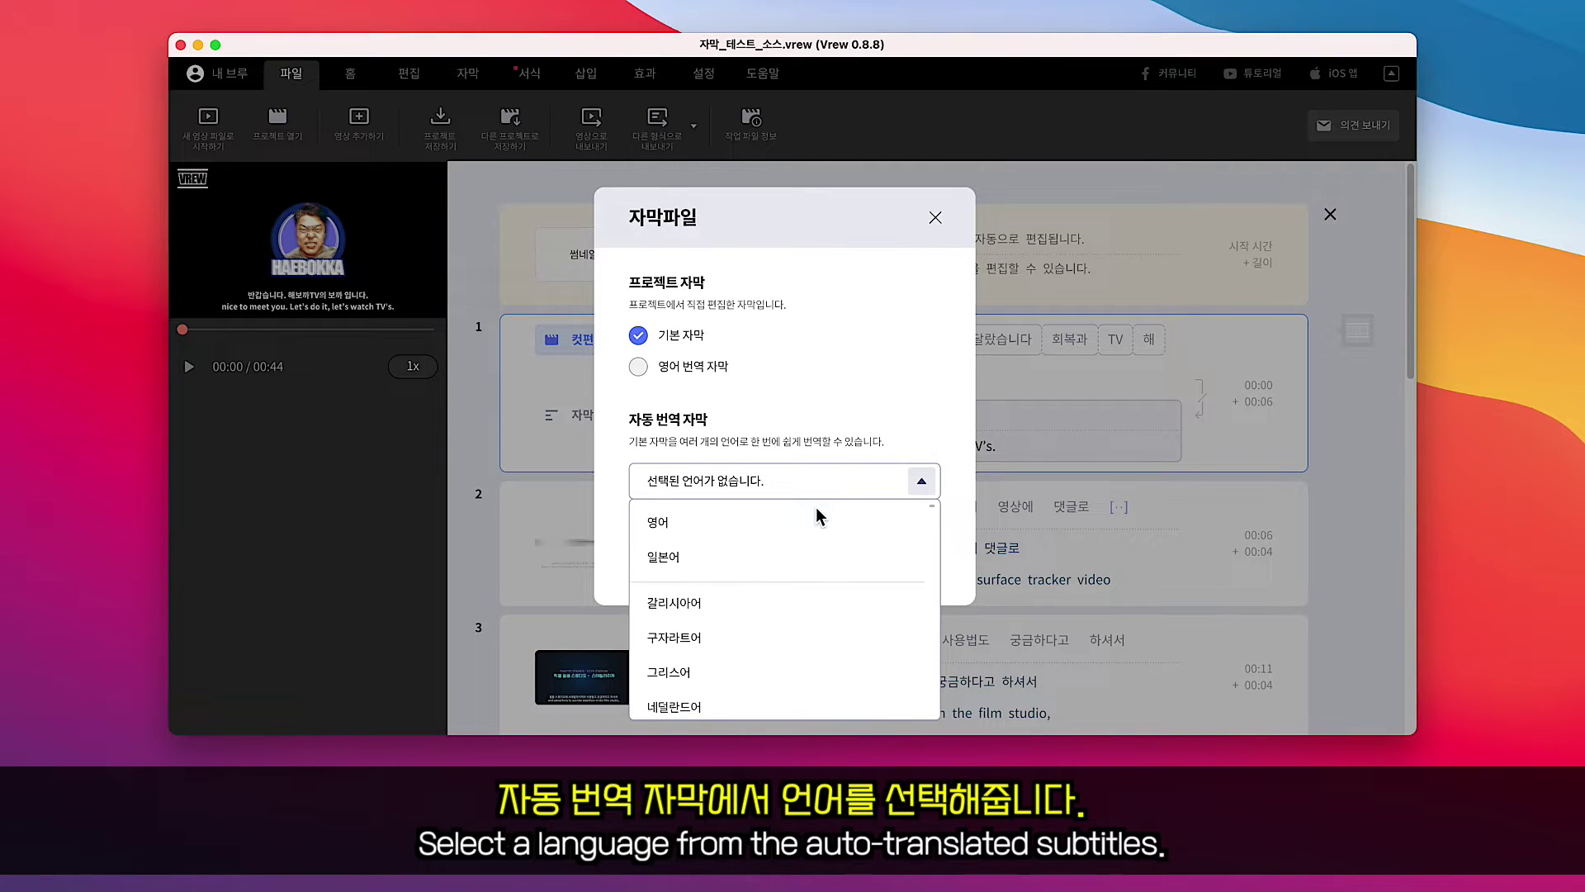
pyautogui.click(724, 528)
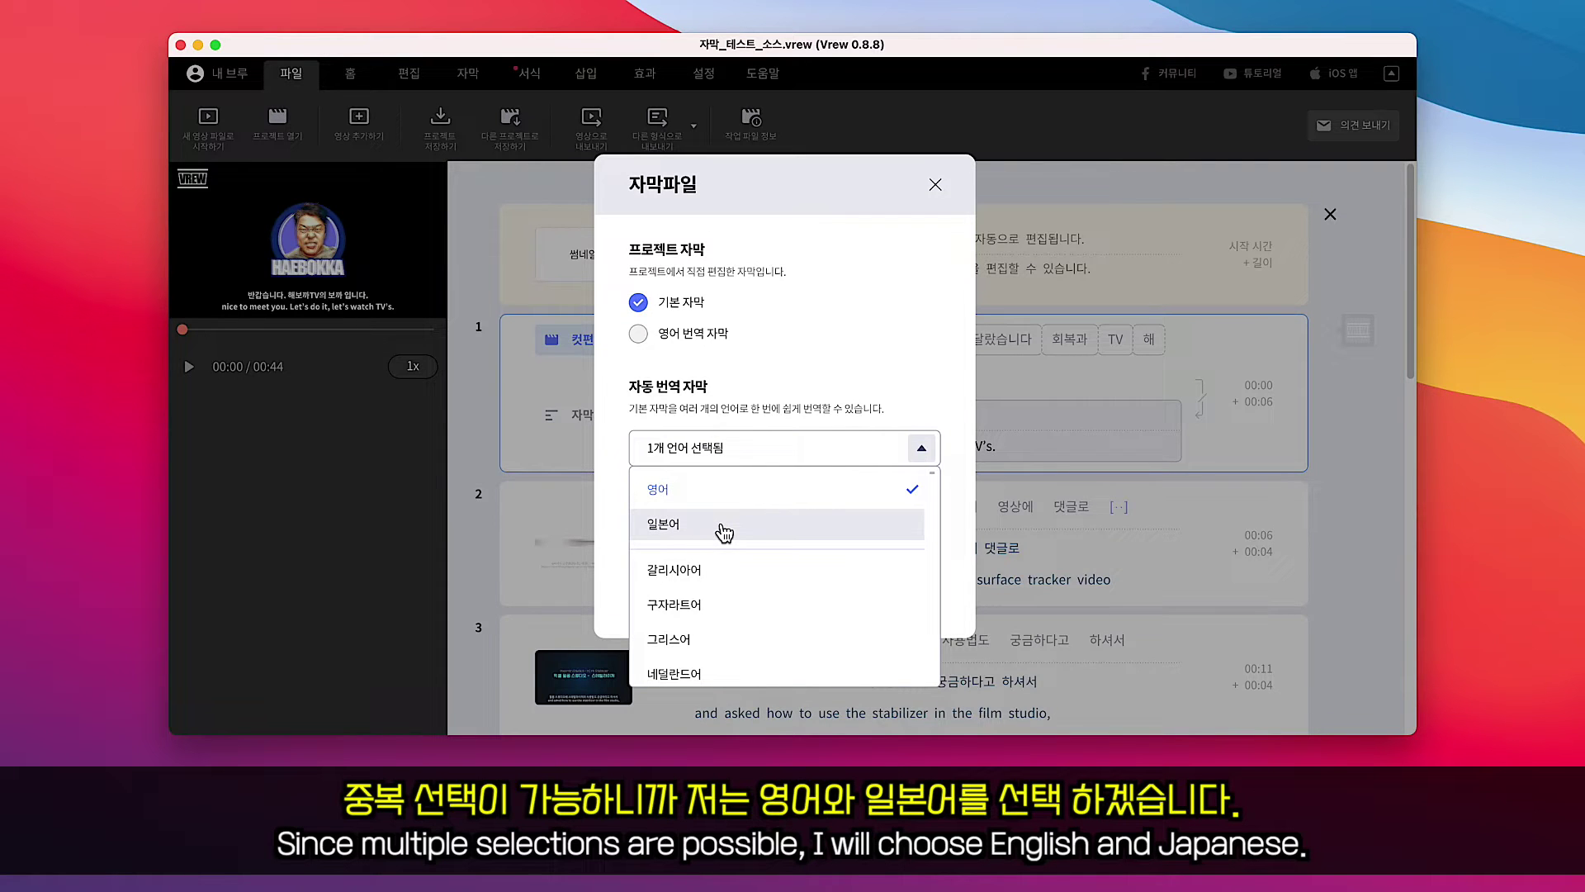
pyautogui.click(621, 525)
pyautogui.click(850, 589)
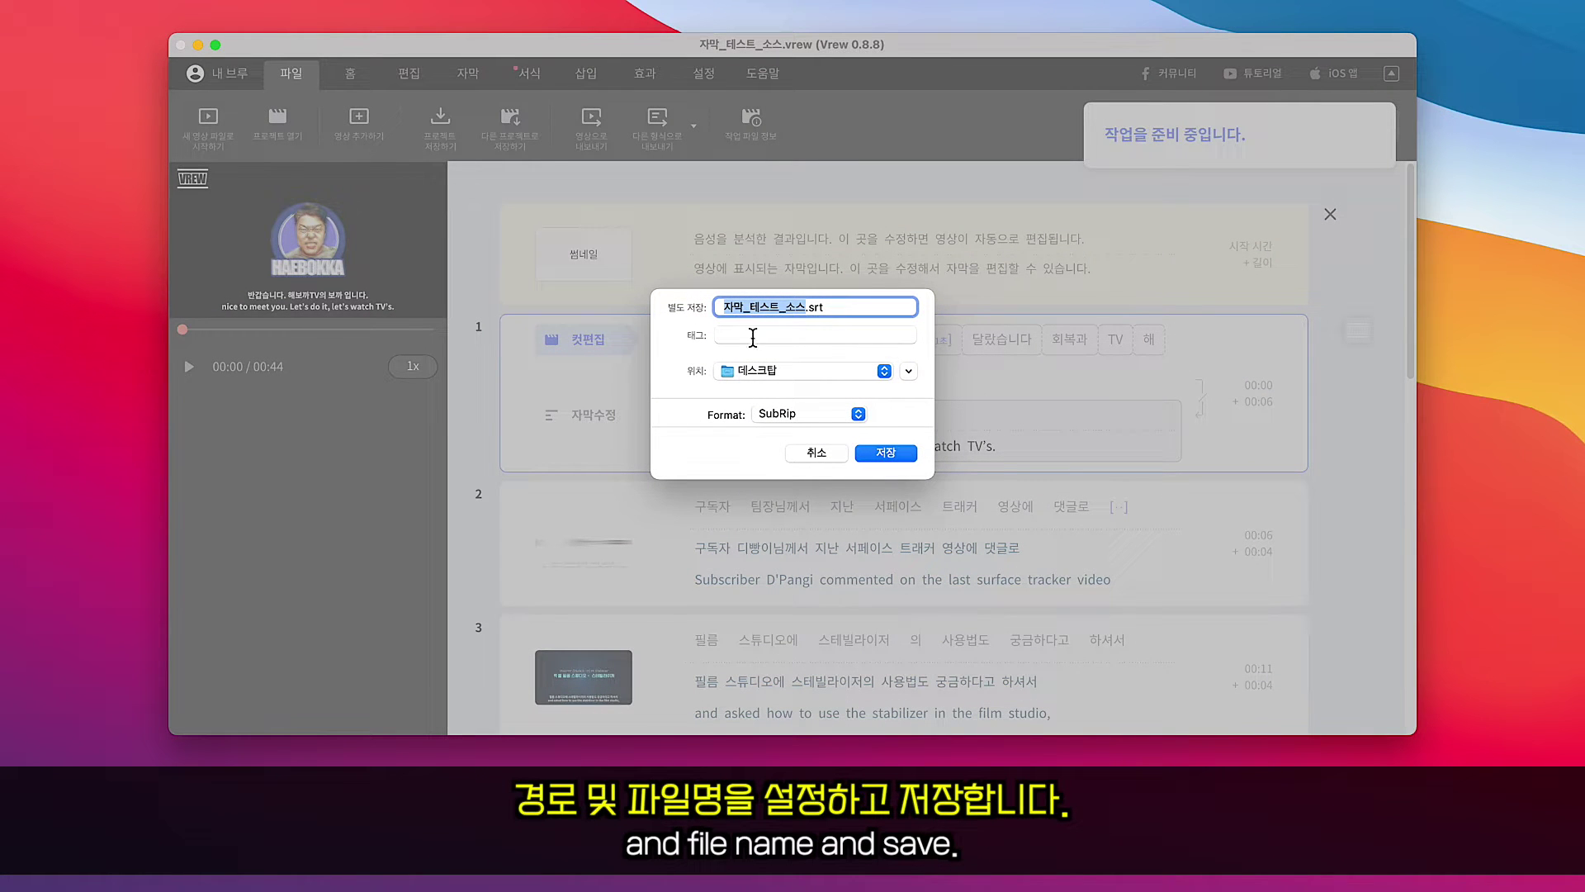
pyautogui.click(885, 453)
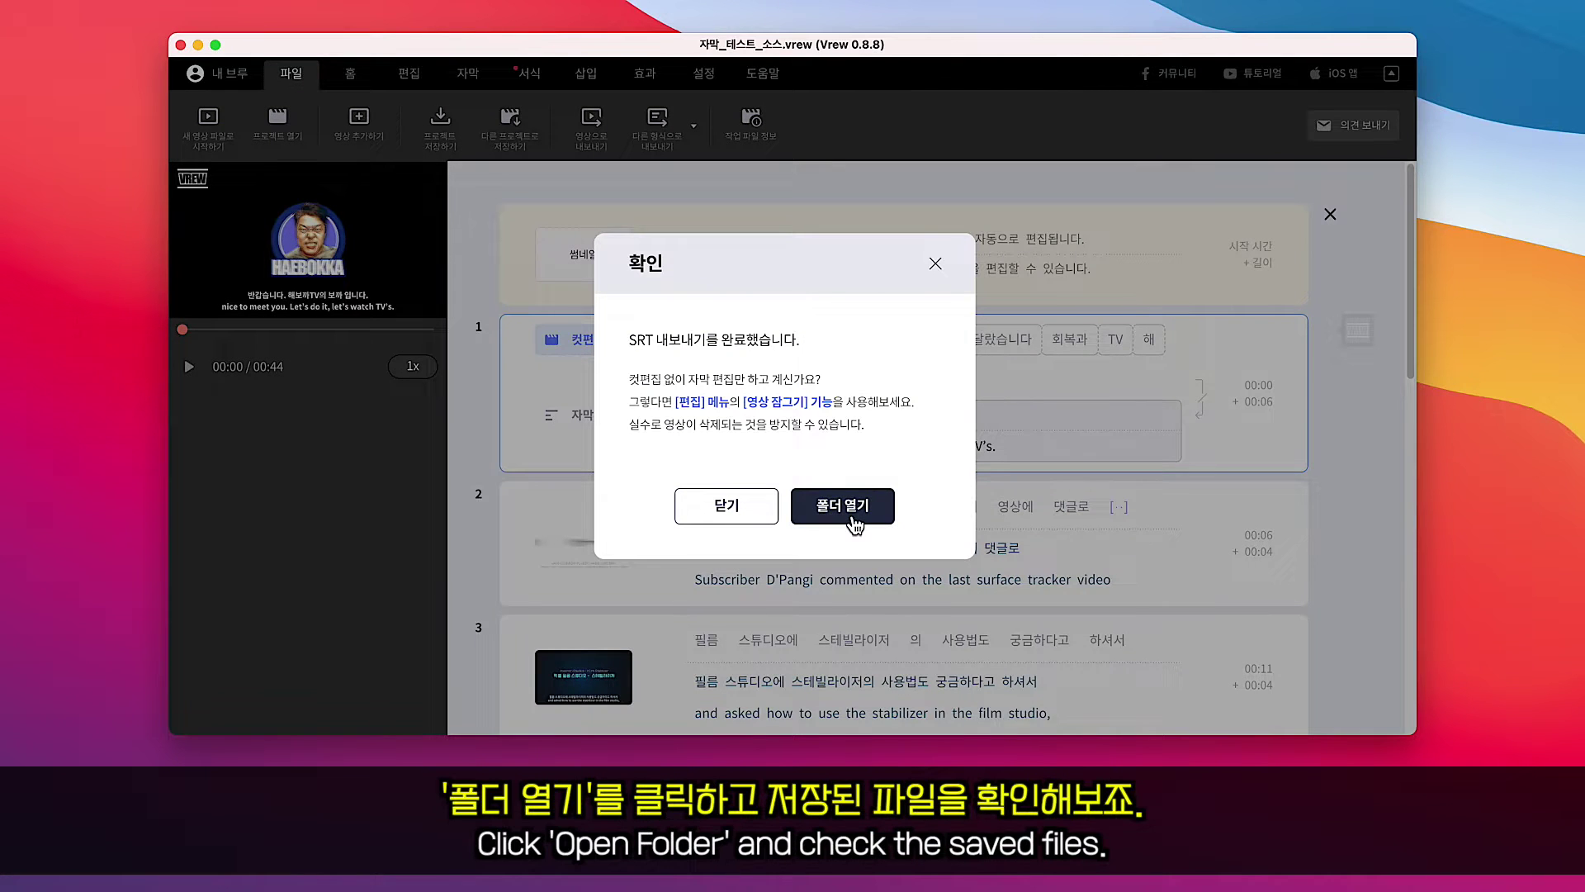
# Open the export folder, check the English, Japanese and original .srt files, and close the folder window
pyautogui.click(842, 505)
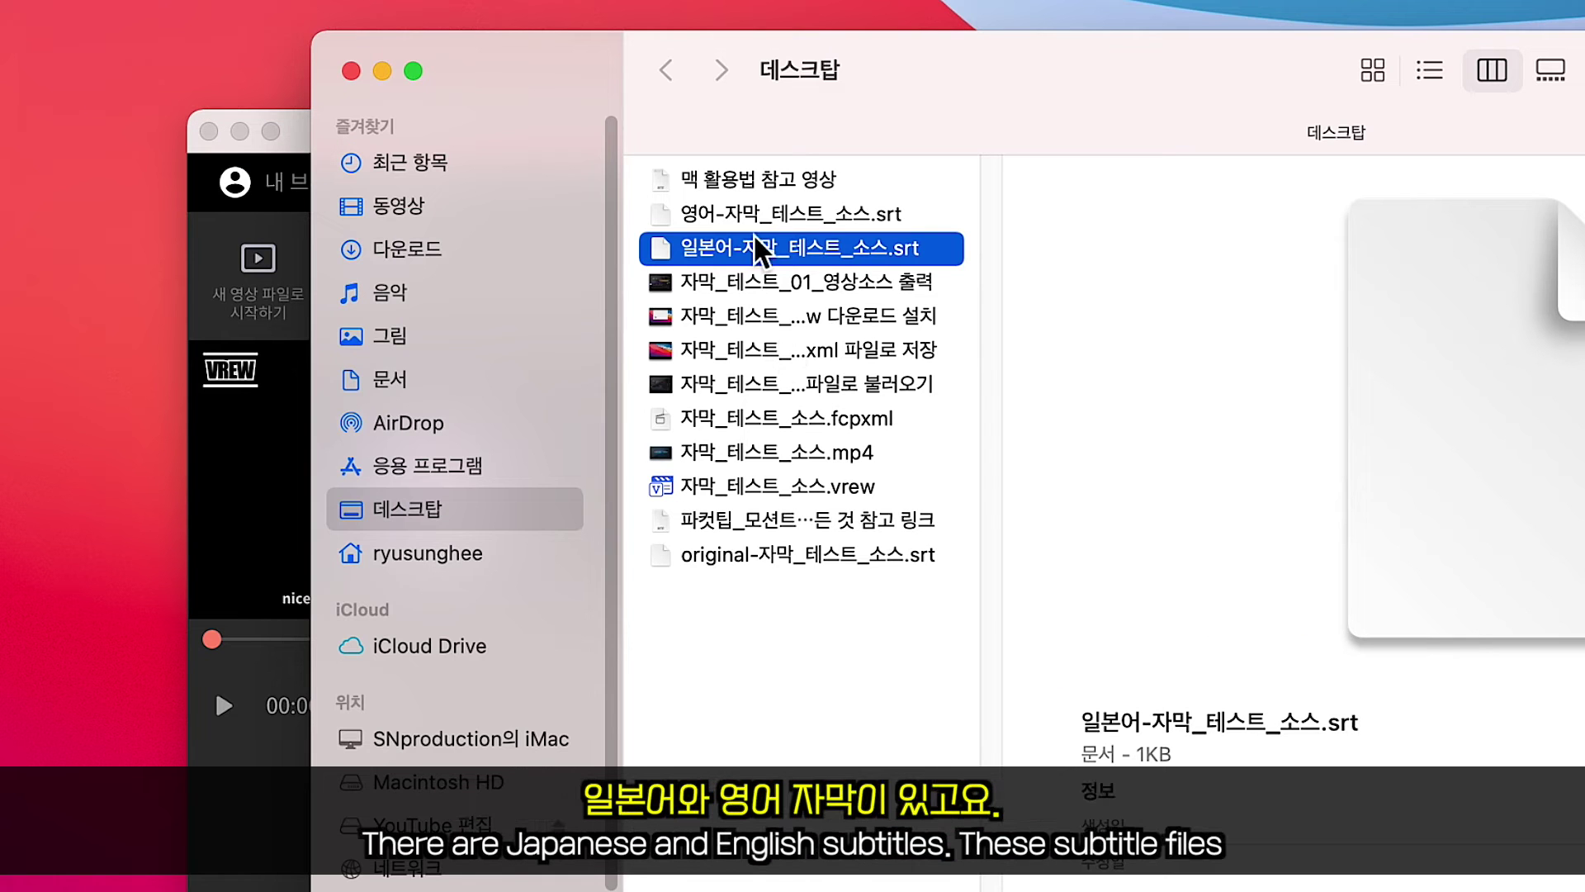
pyautogui.click(722, 216)
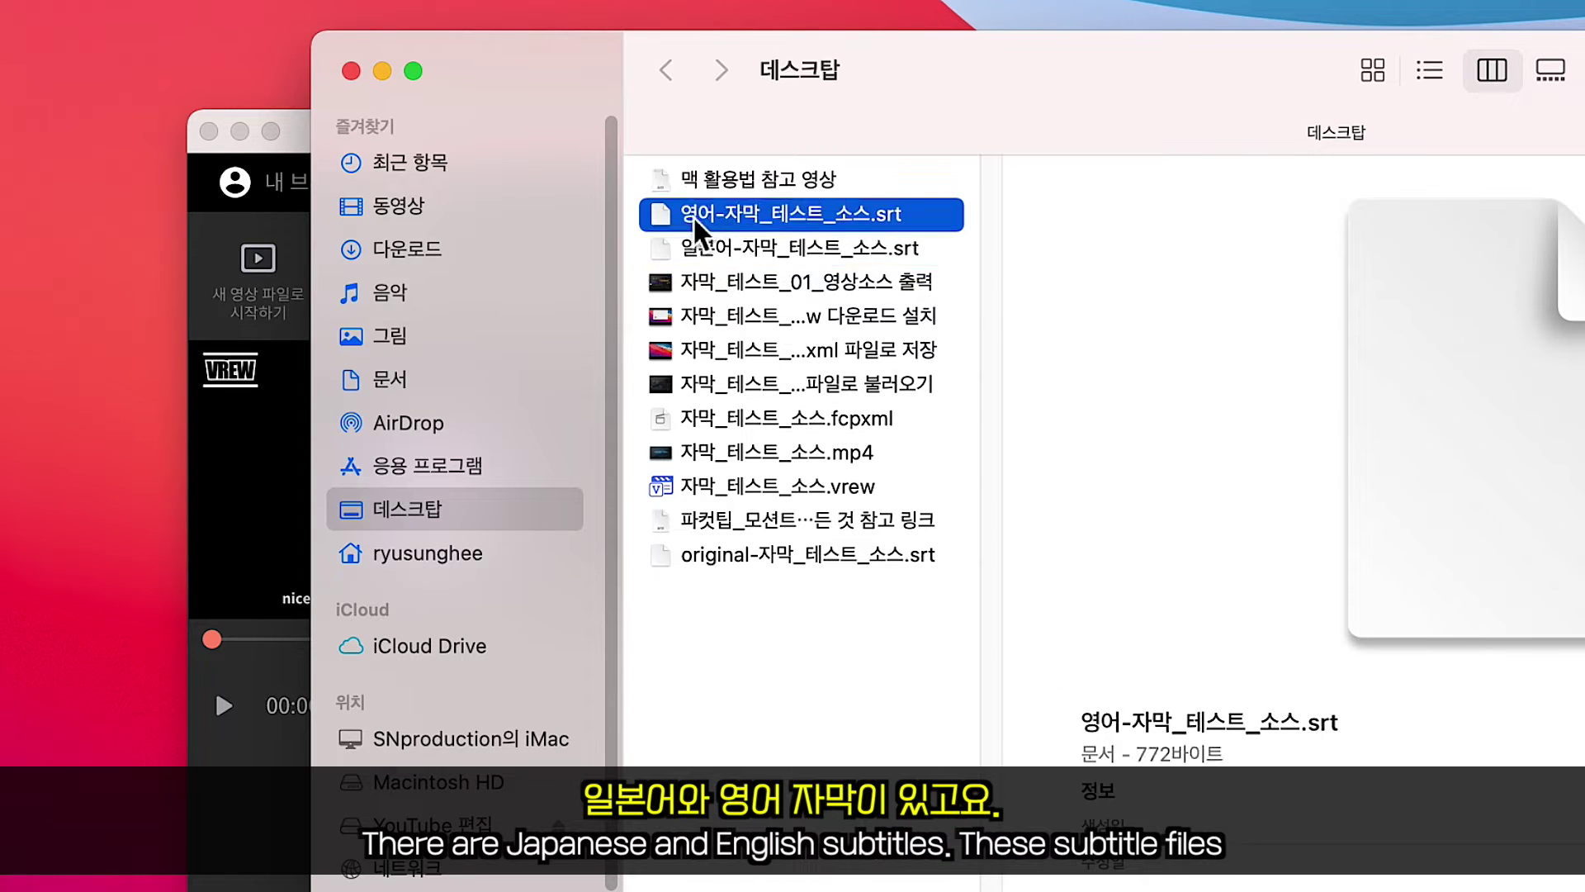
pyautogui.click(721, 556)
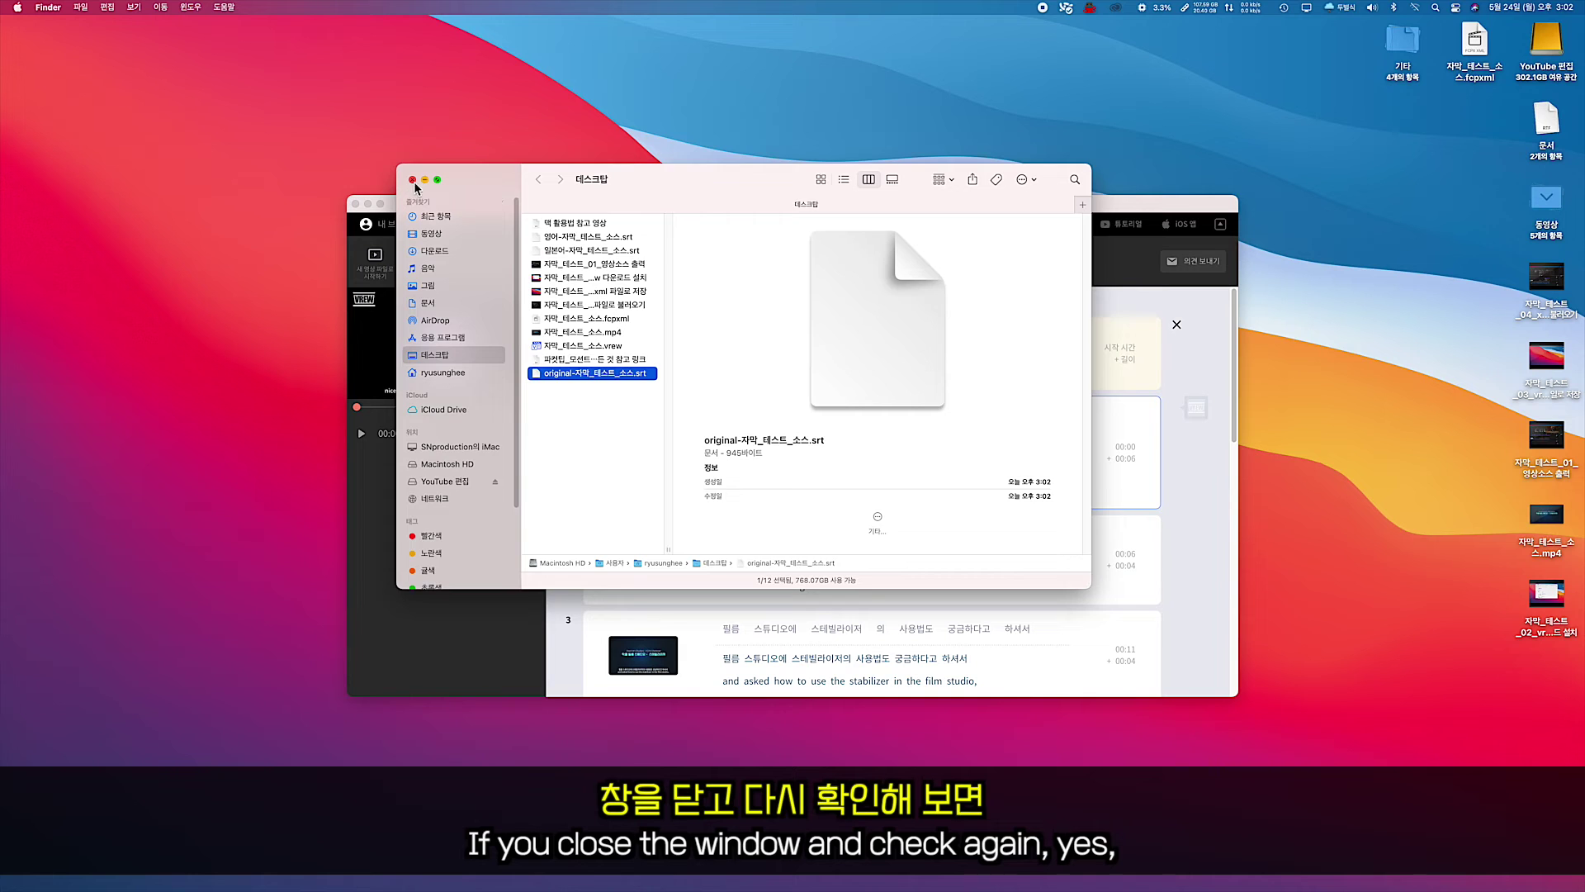
pyautogui.click(350, 71)
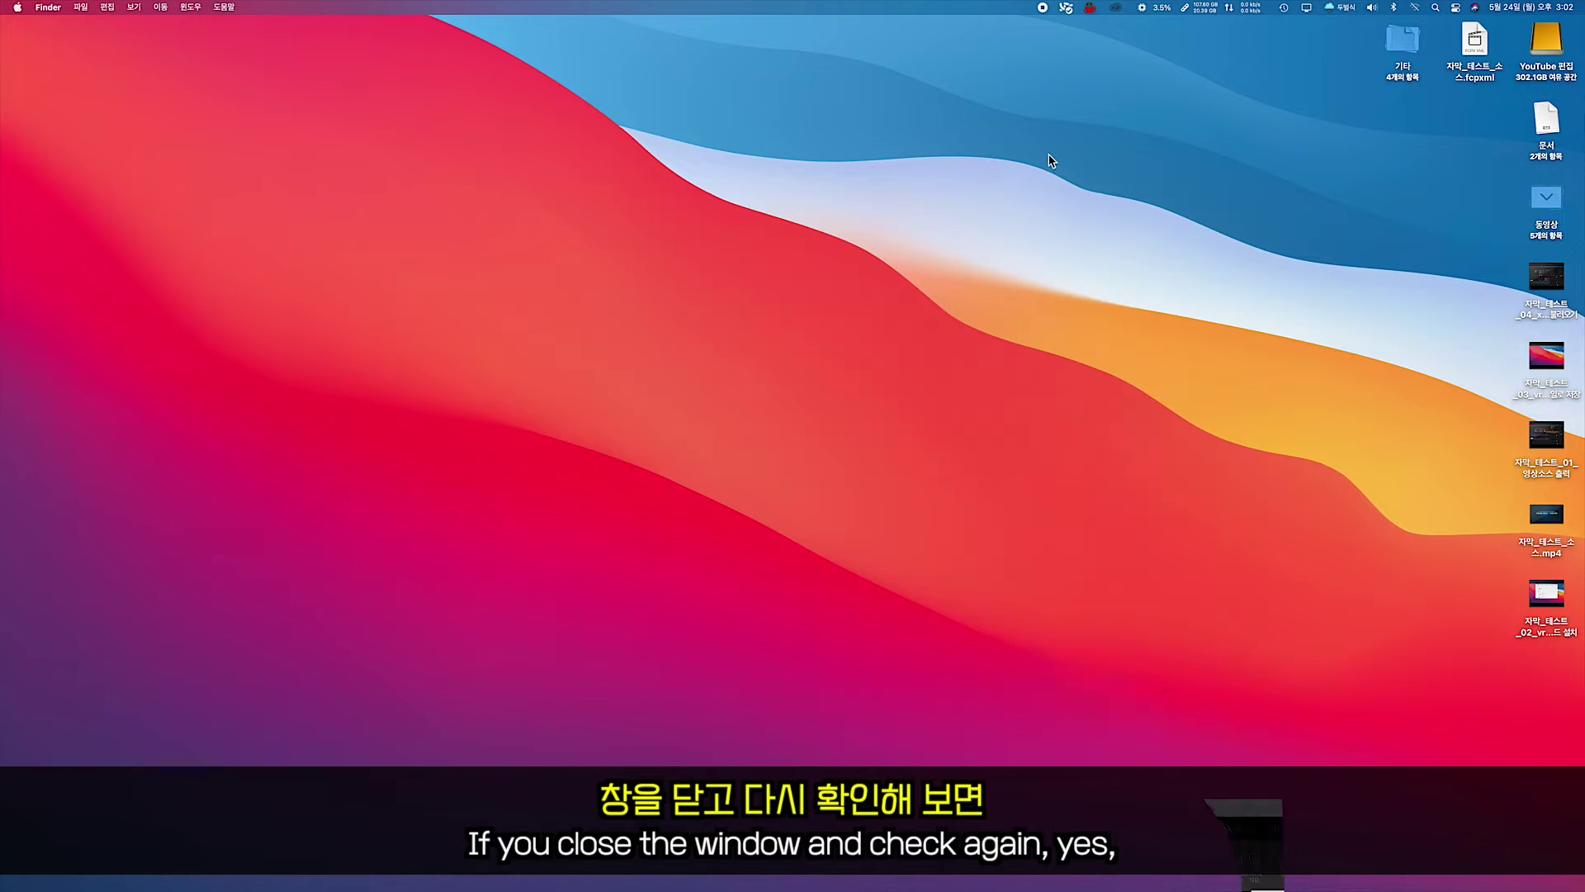
# Clear the Vrew window from the desktop and expand the 기타 stack to check the exported subtitle files
pyautogui.click(356, 203)
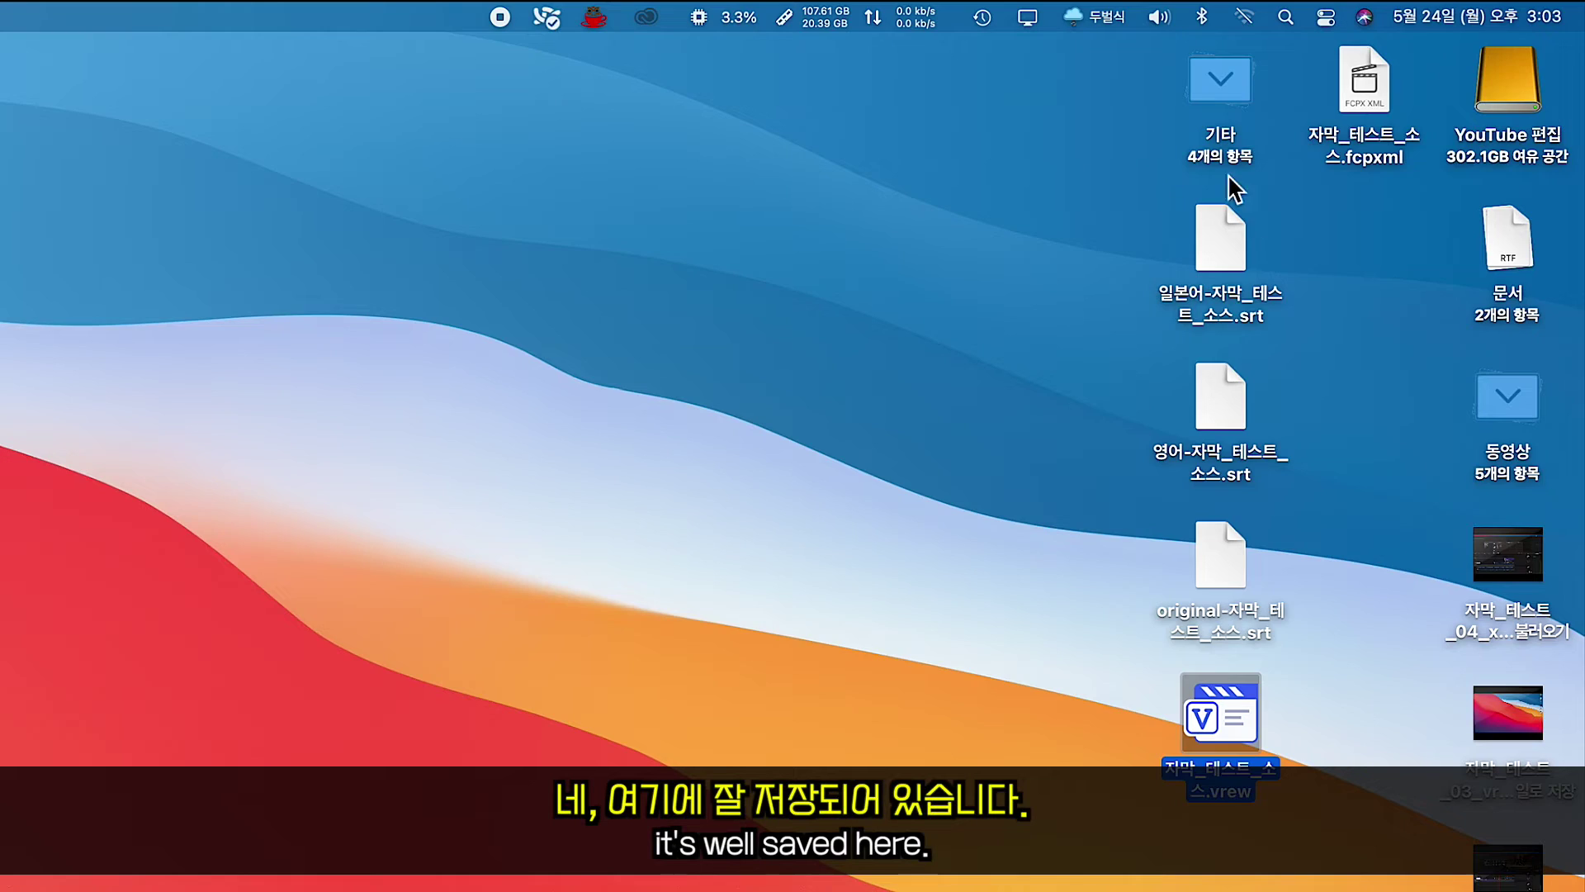
pyautogui.click(1403, 124)
pyautogui.click(1403, 208)
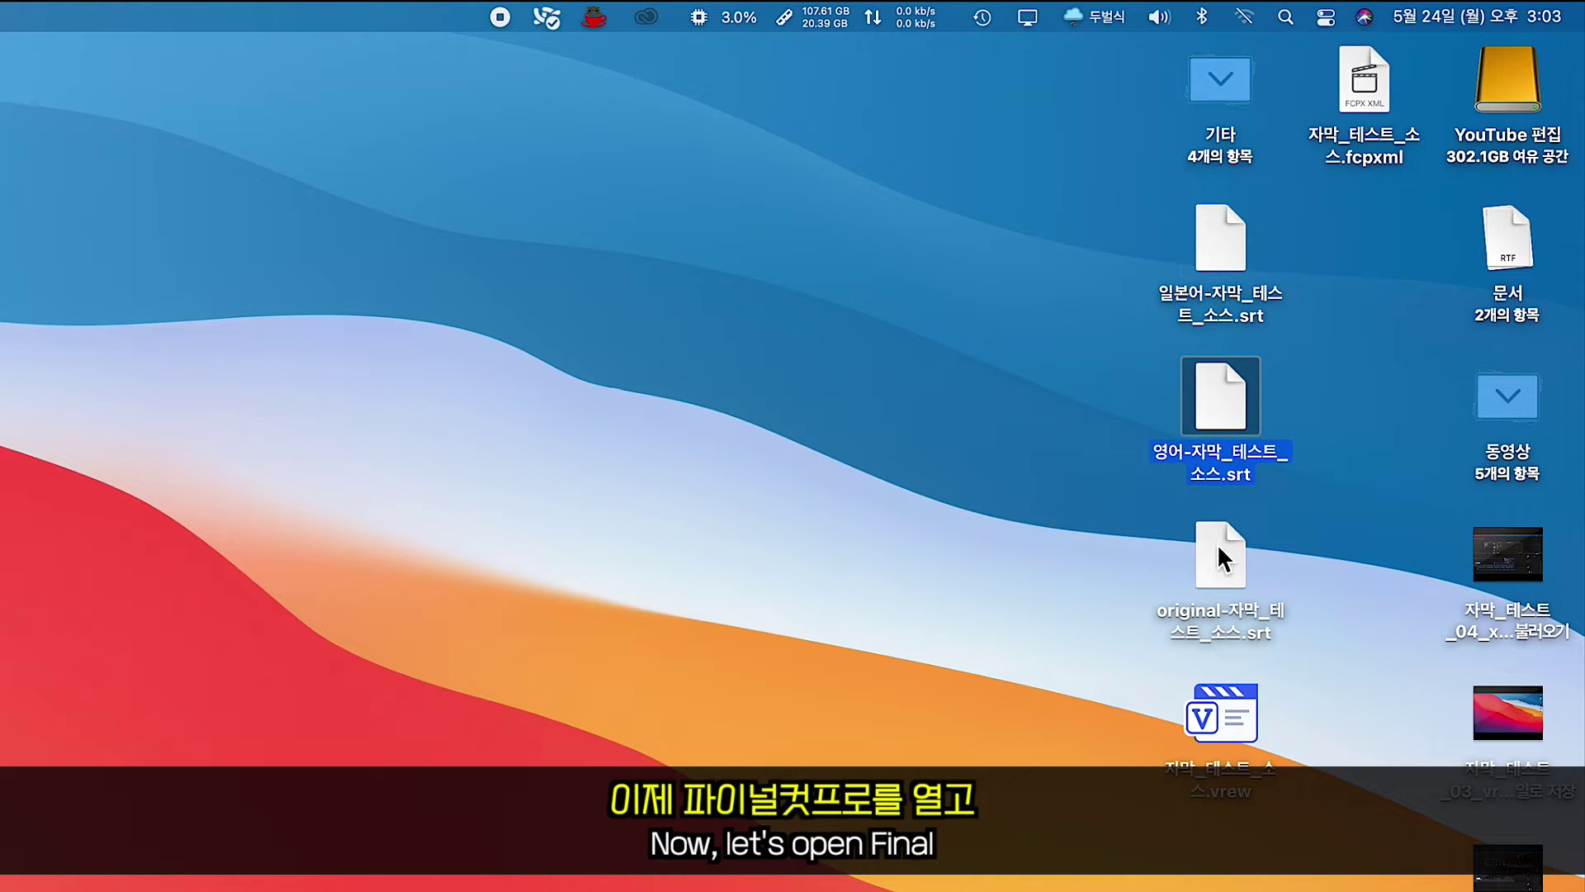
pyautogui.click(1193, 574)
pyautogui.click(1063, 512)
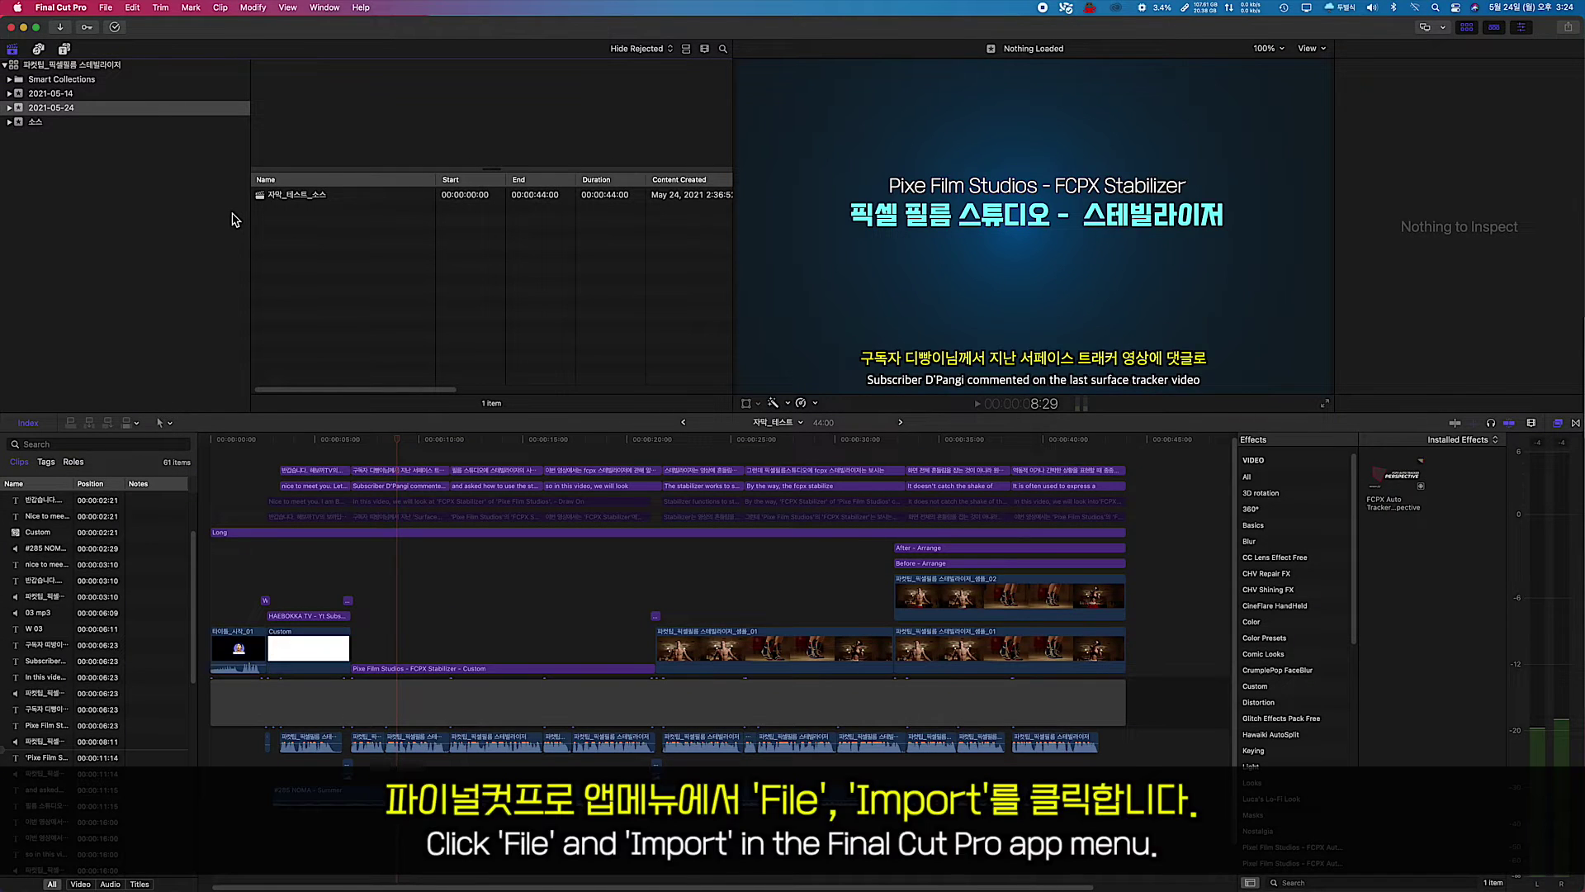
# In Final Cut Pro, import original-자막_테스트_소스.srt as captions with the SRT English role, relative to the timeline
pyautogui.click(106, 8)
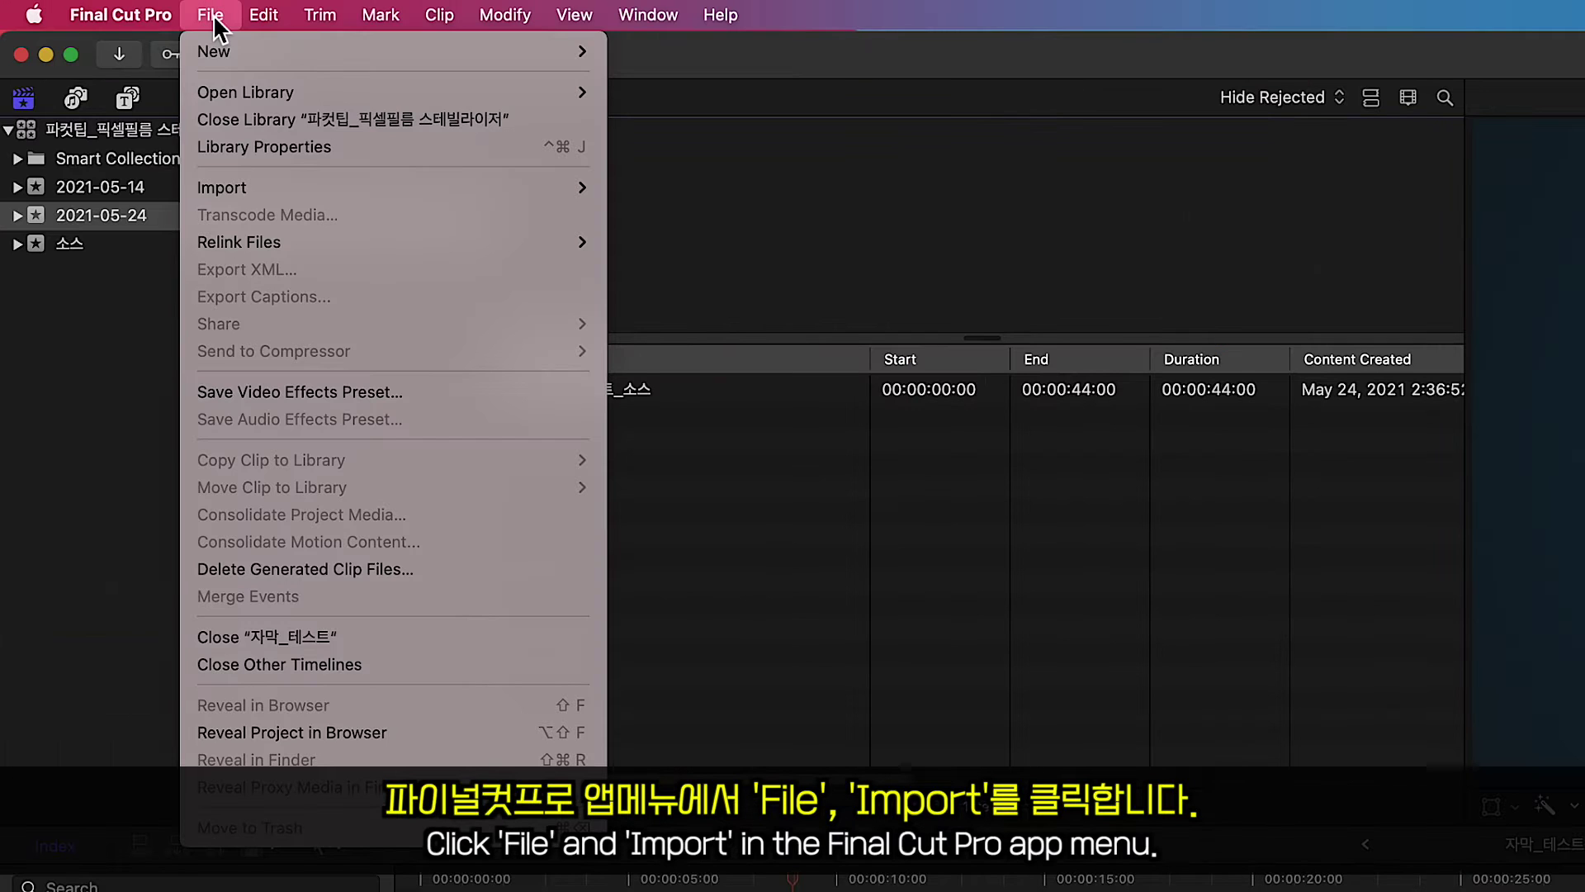
pyautogui.moveTo(225, 190)
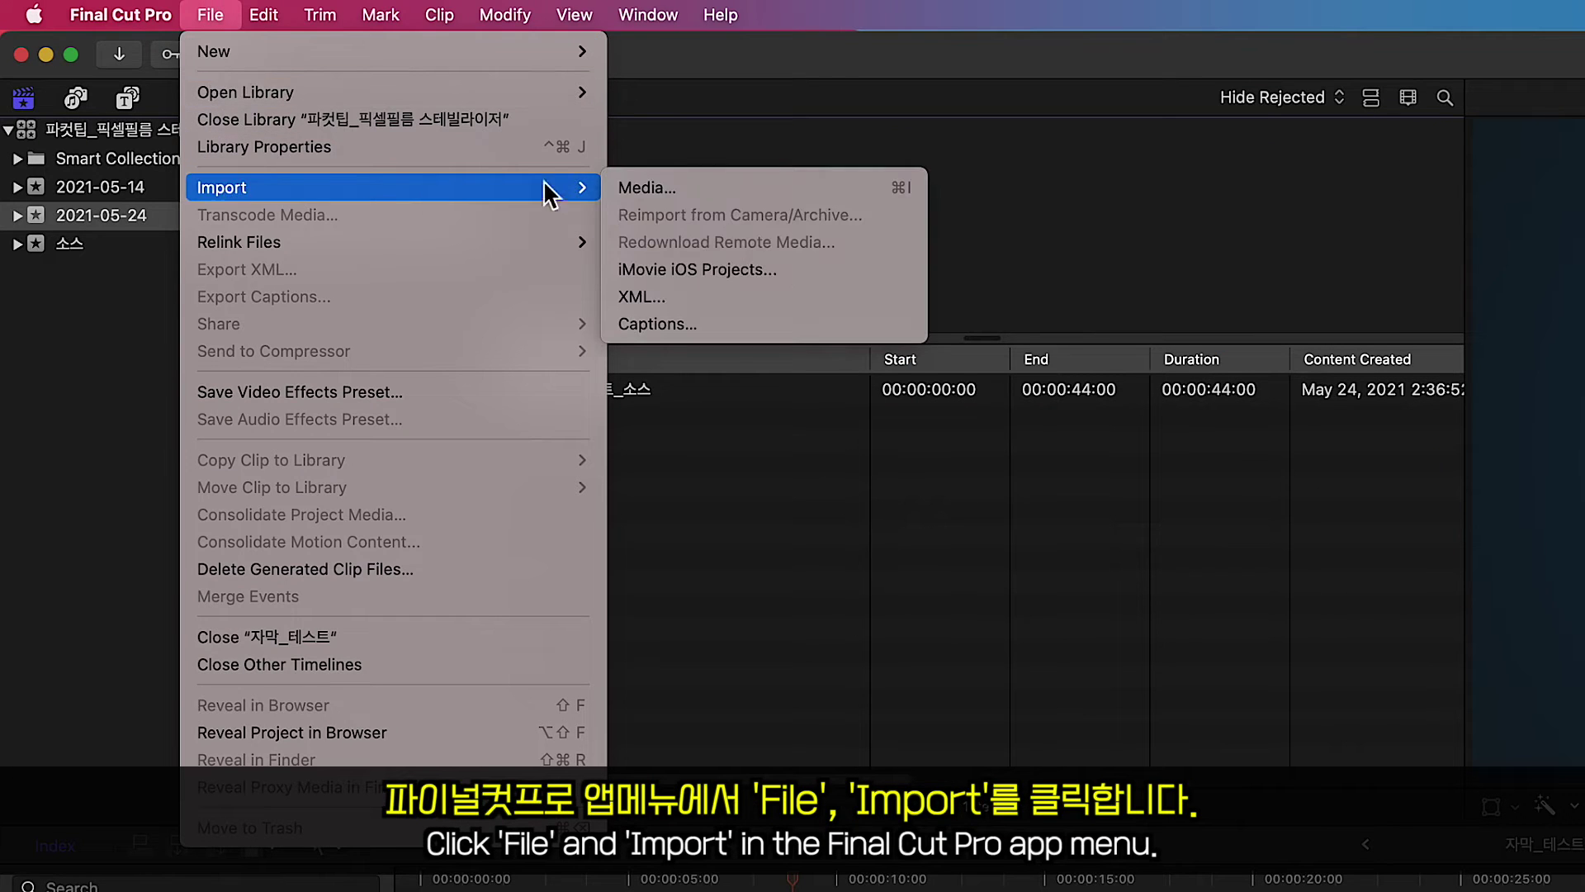
pyautogui.click(708, 325)
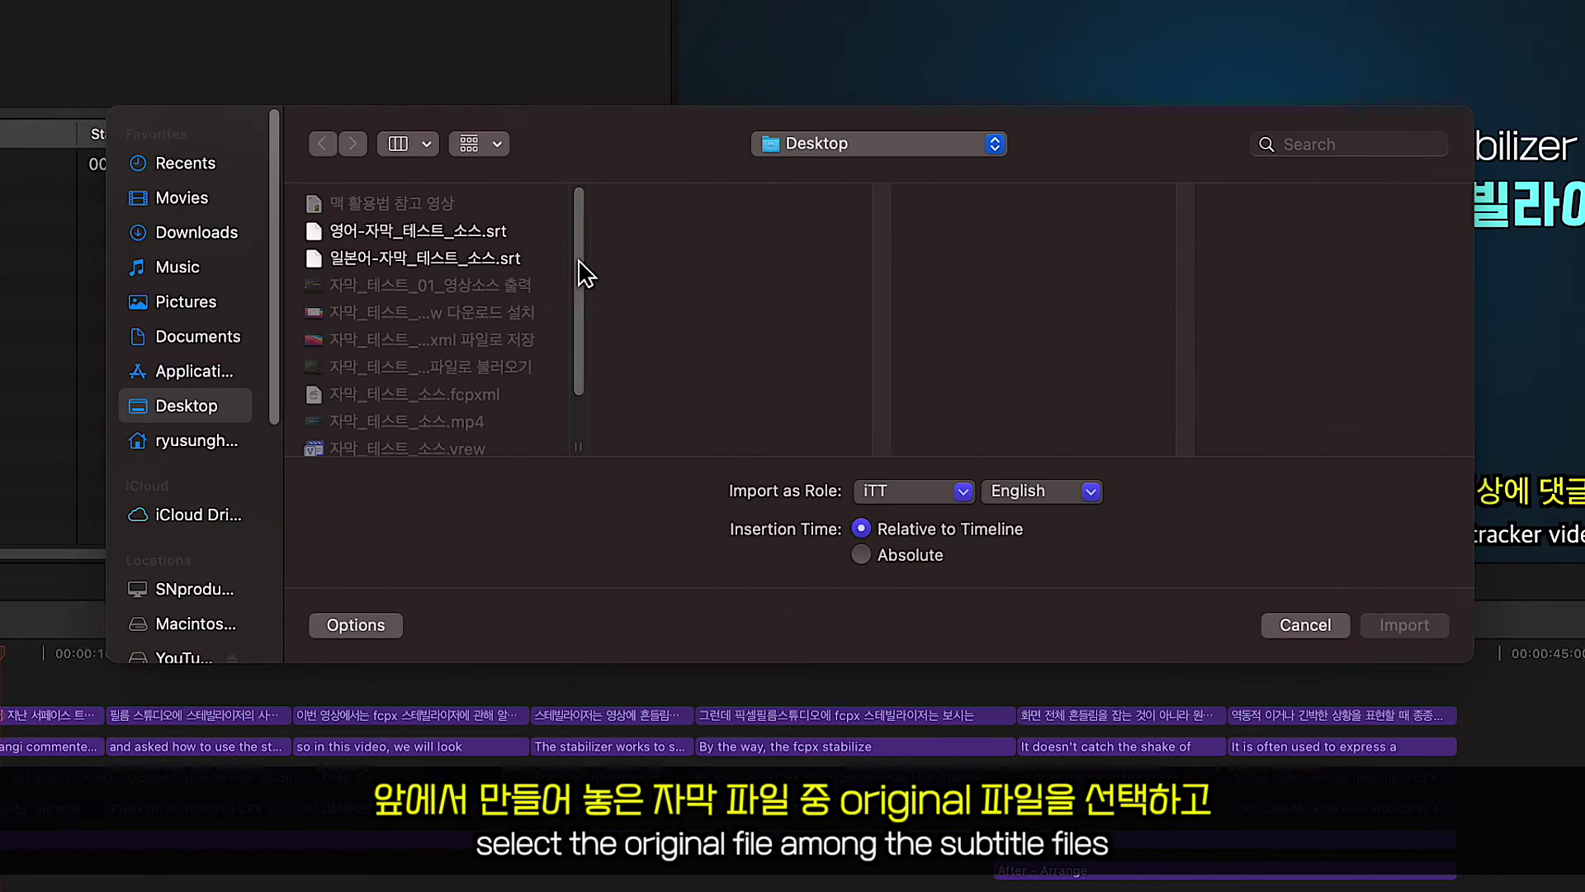
pyautogui.scroll(-3, 687, 261)
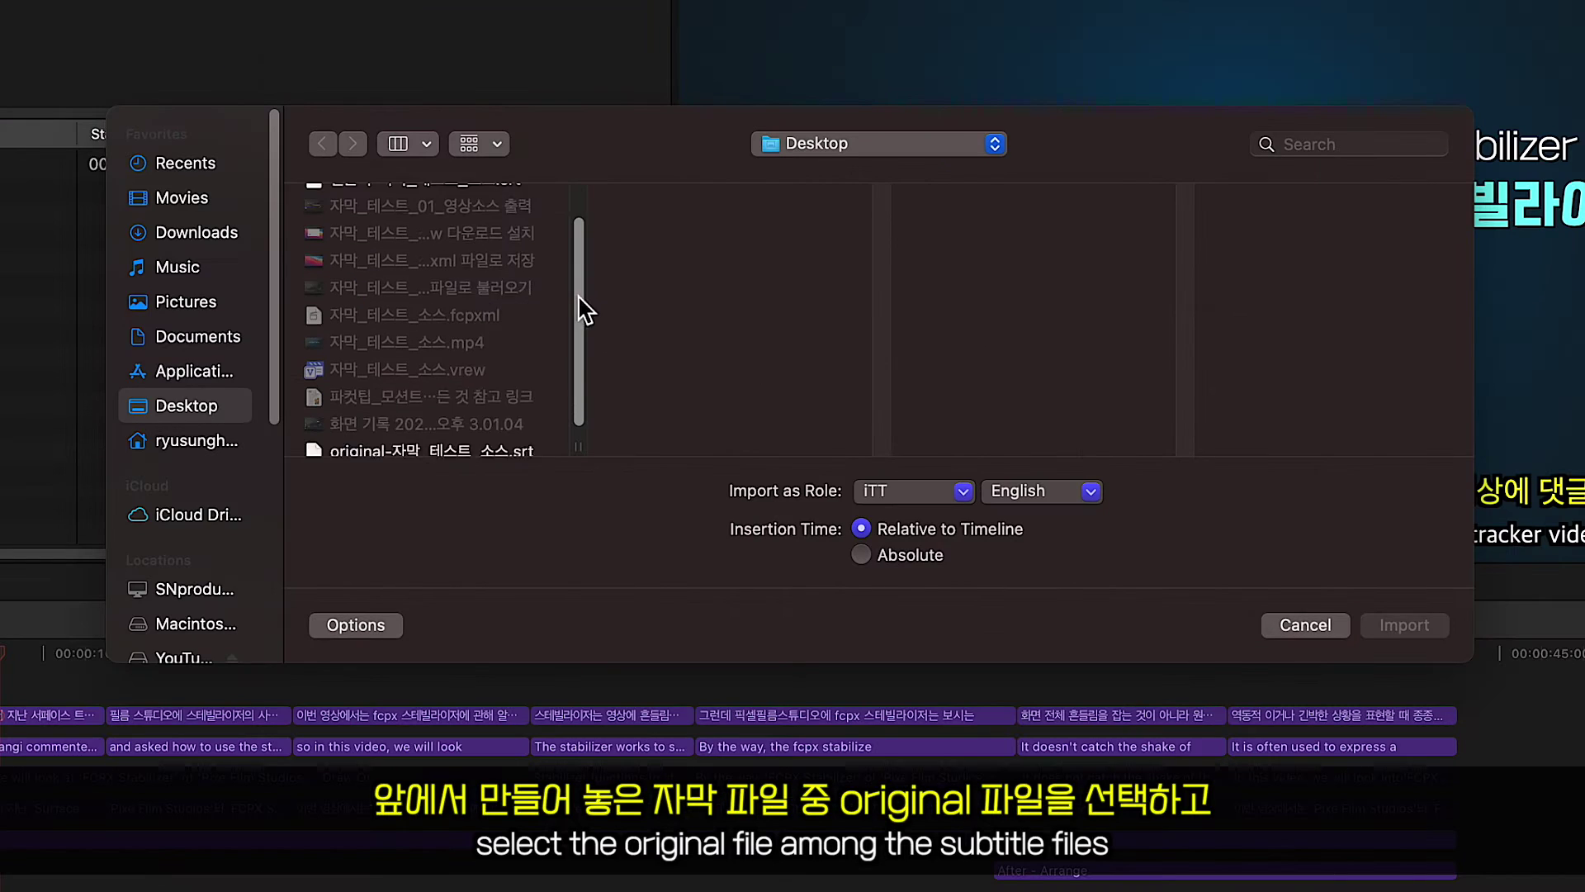
pyautogui.click(460, 447)
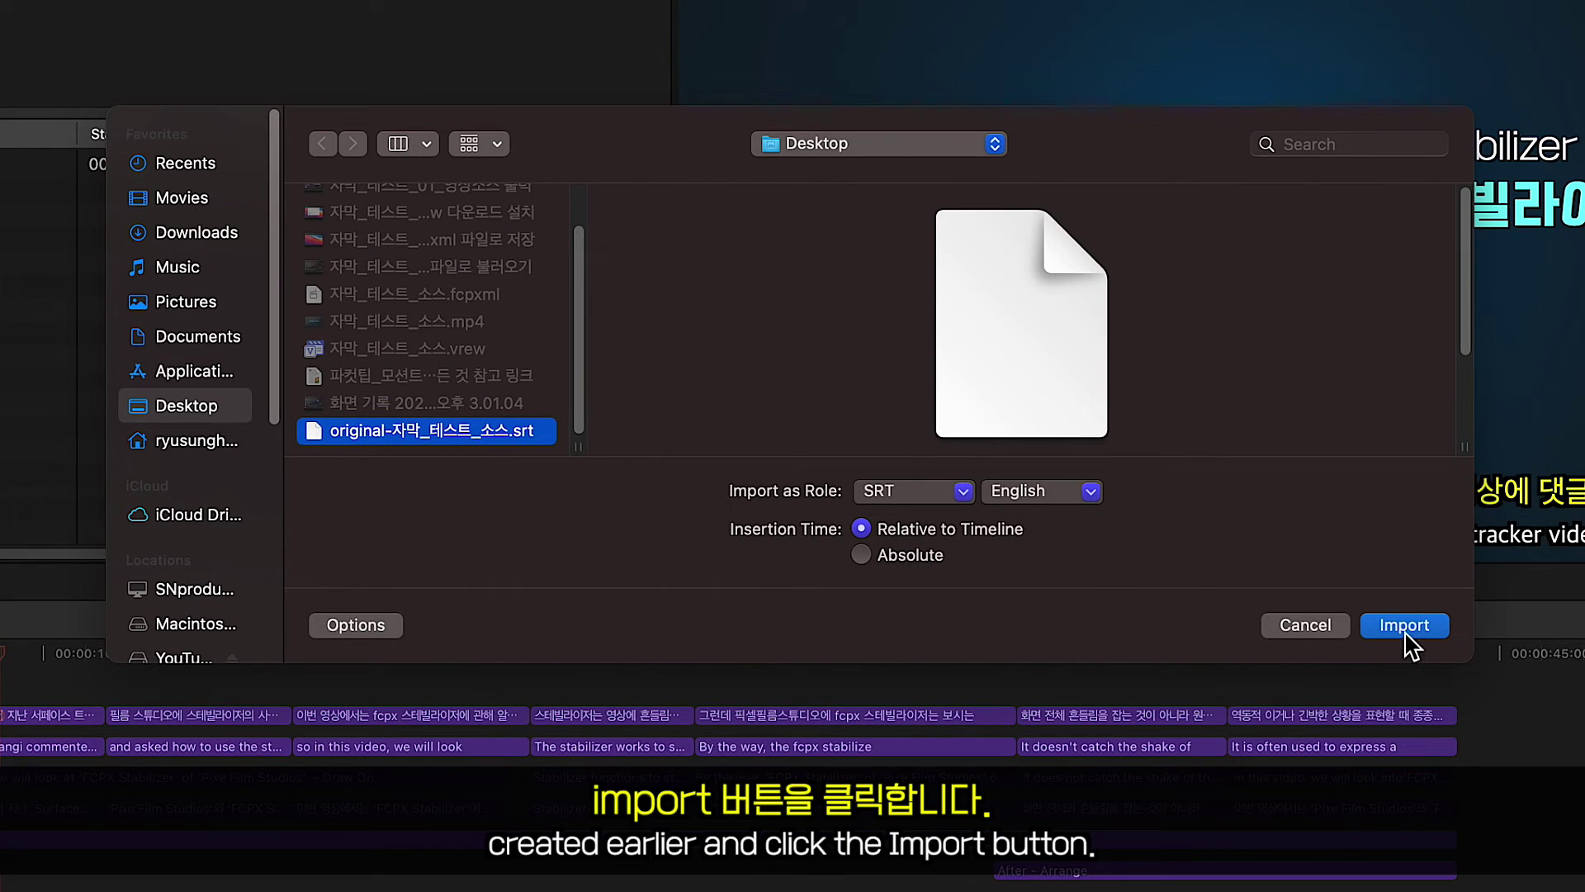
pyautogui.click(1404, 629)
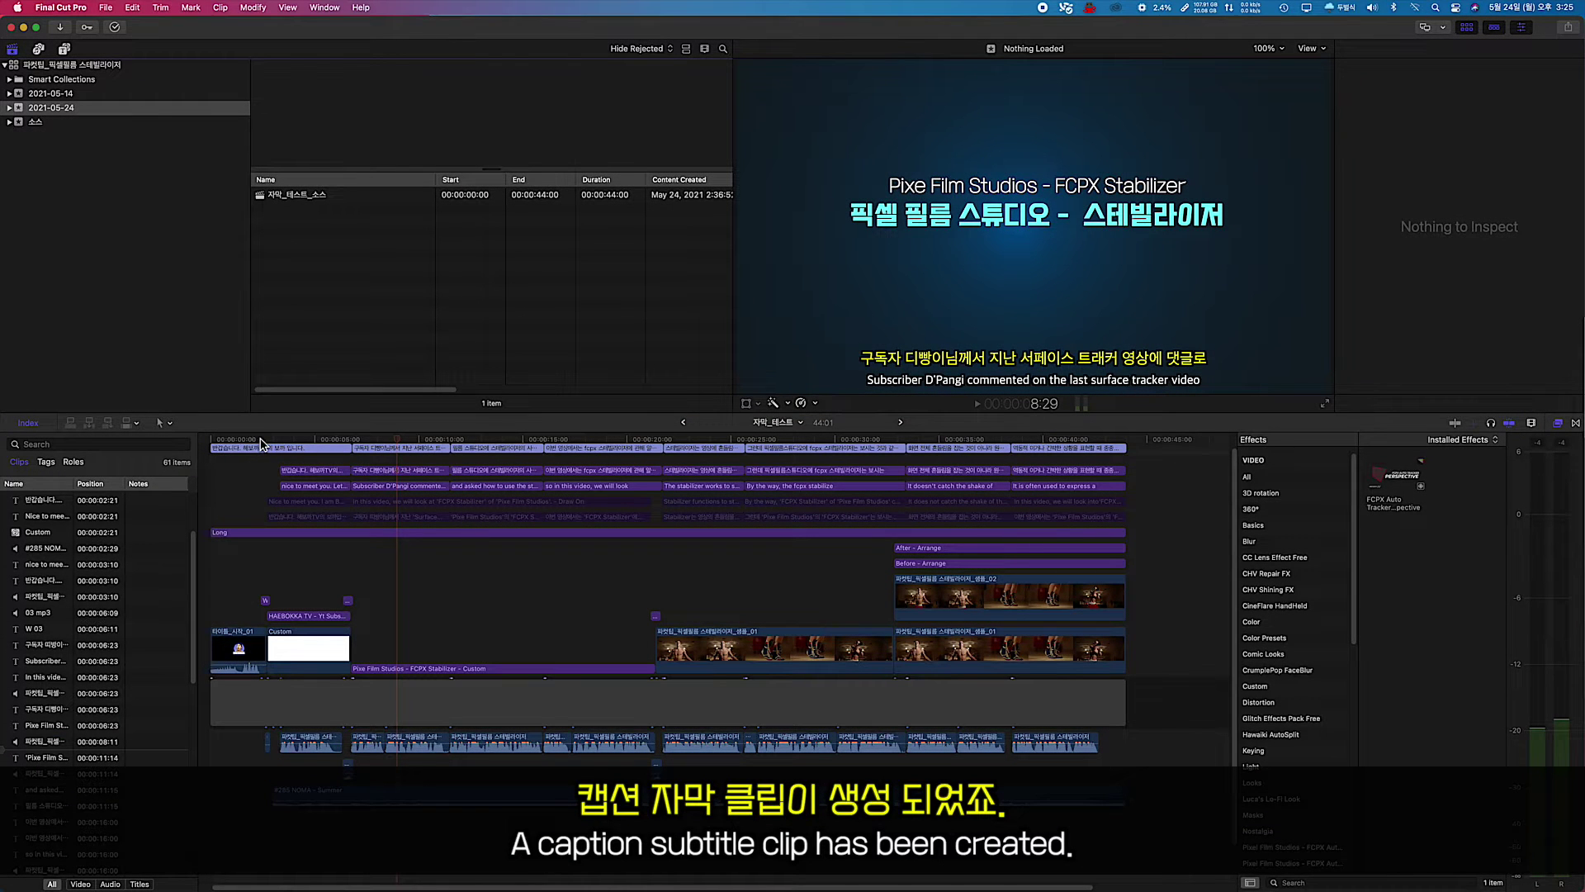
# Disable the two visible rows of older Korean and English title clips and check the imported Korean captions along the timeline
pyautogui.click(260, 444)
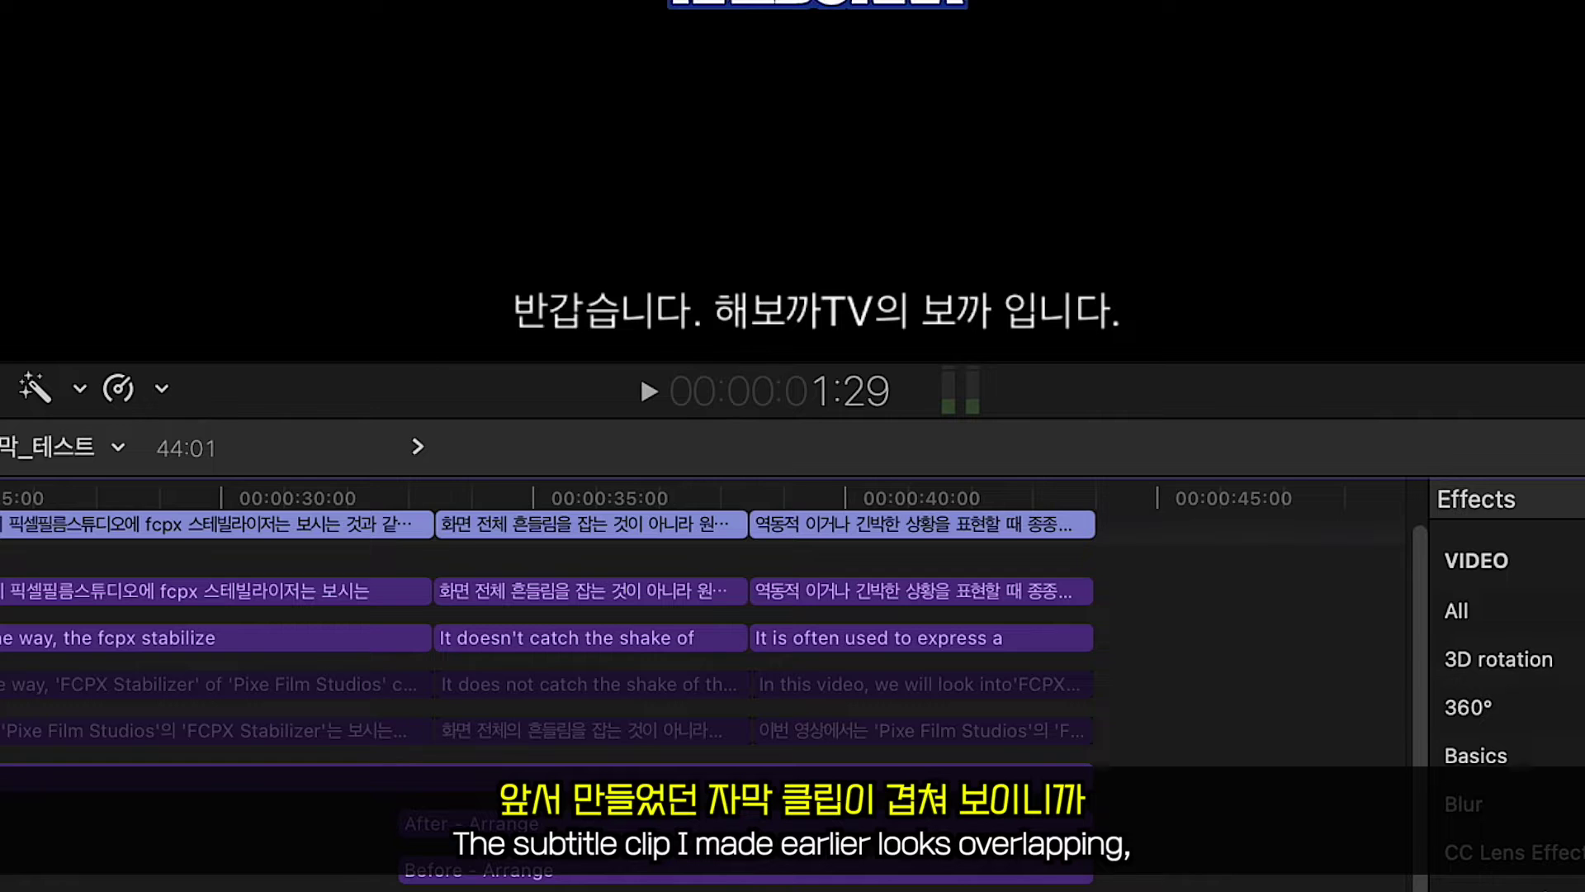
pyautogui.press('space')
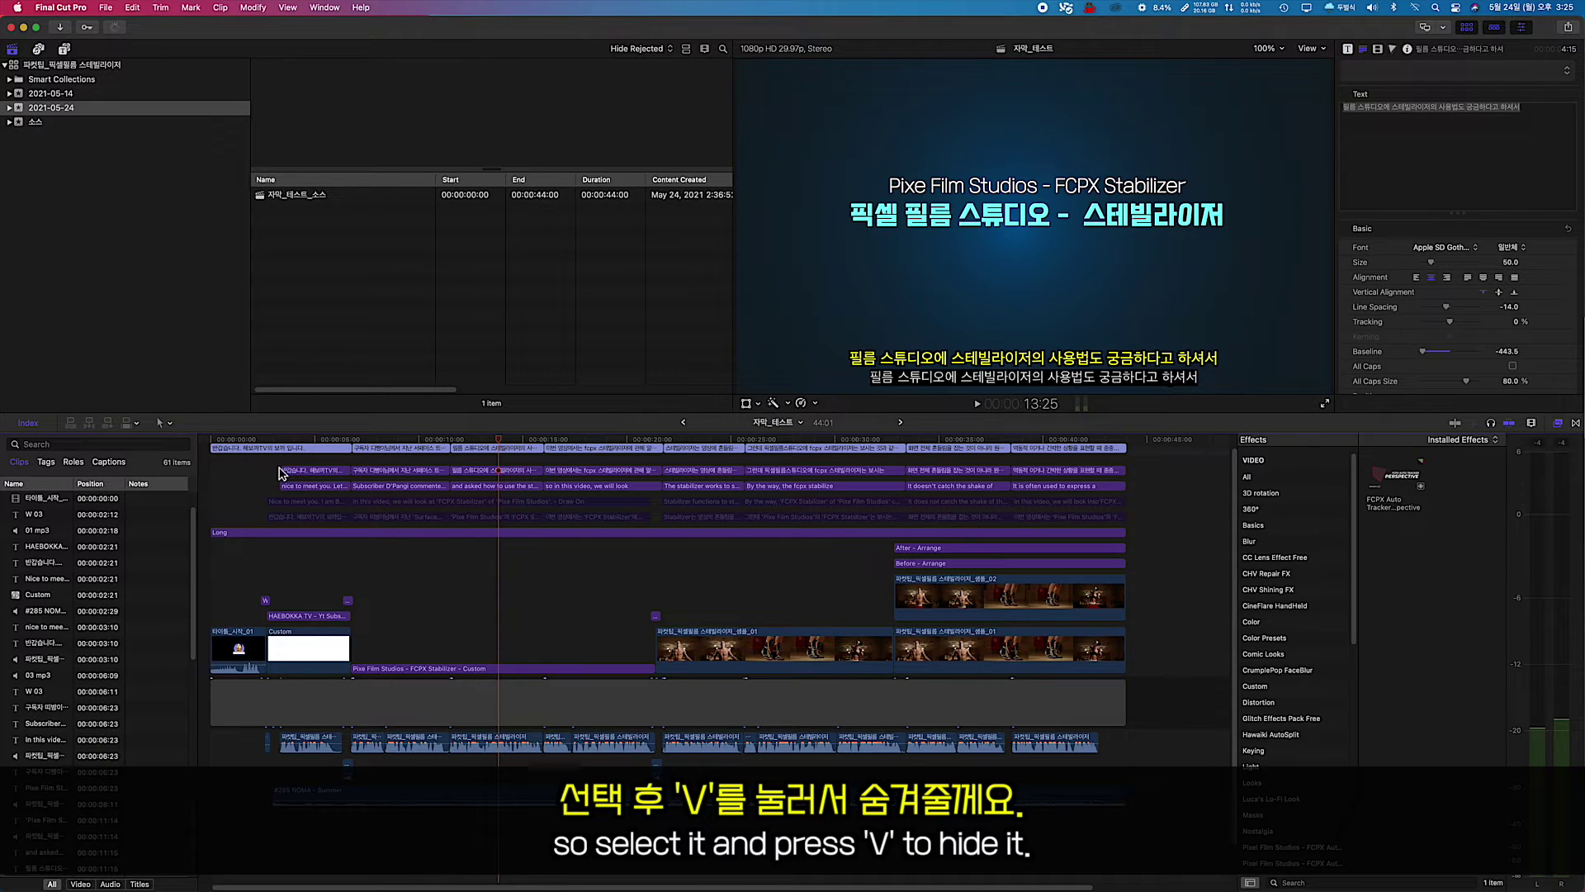
pyautogui.moveTo(279, 472); pyautogui.dragTo(1135, 486)
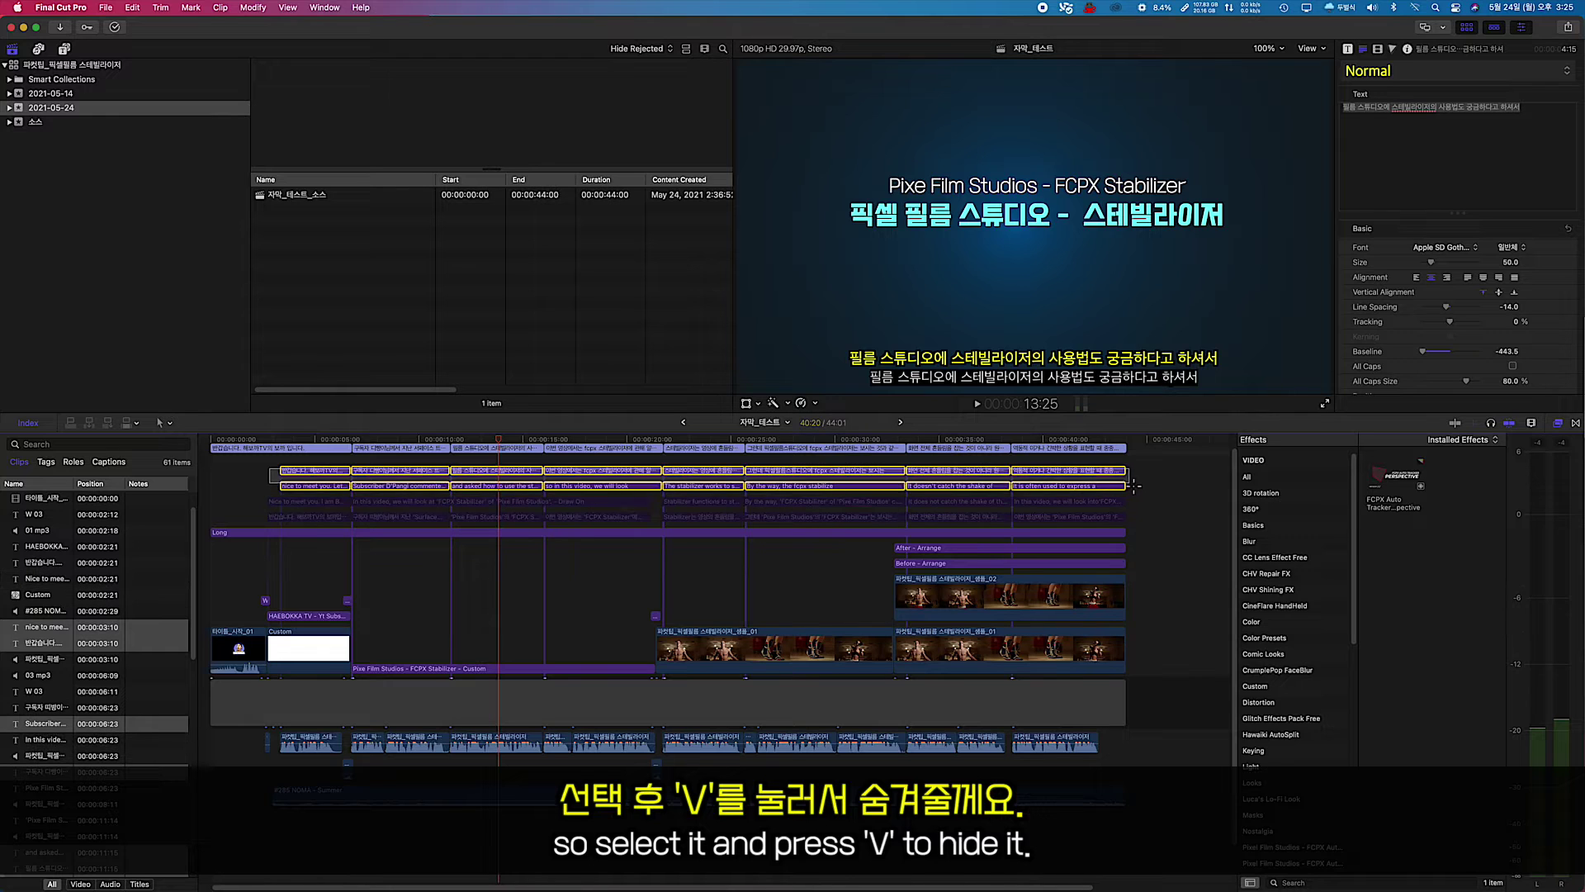
pyautogui.press('v')
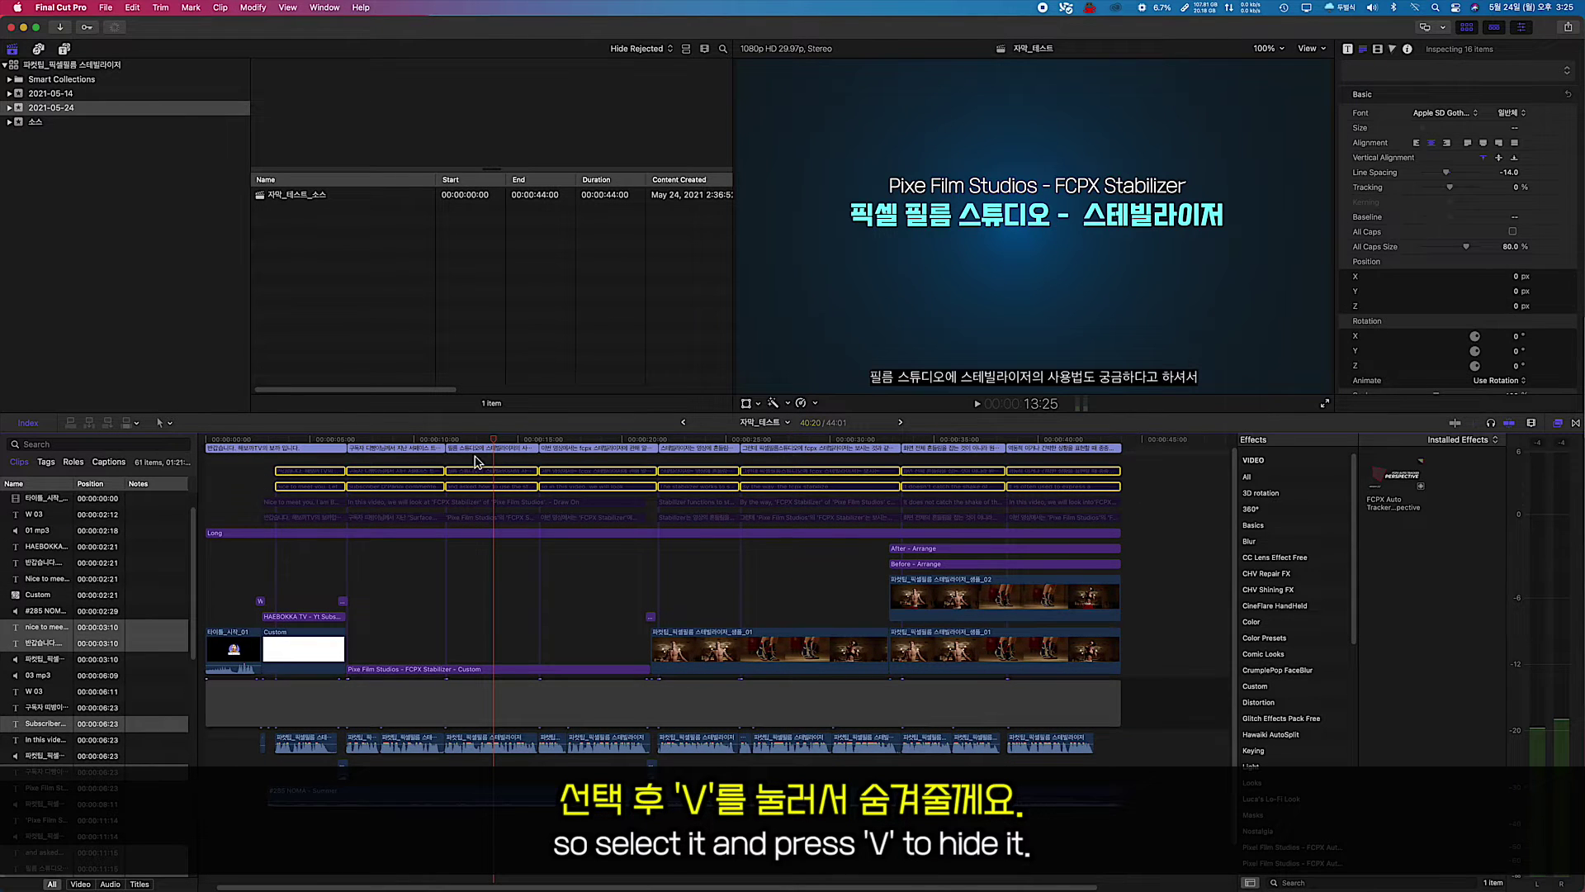
pyautogui.click(418, 450)
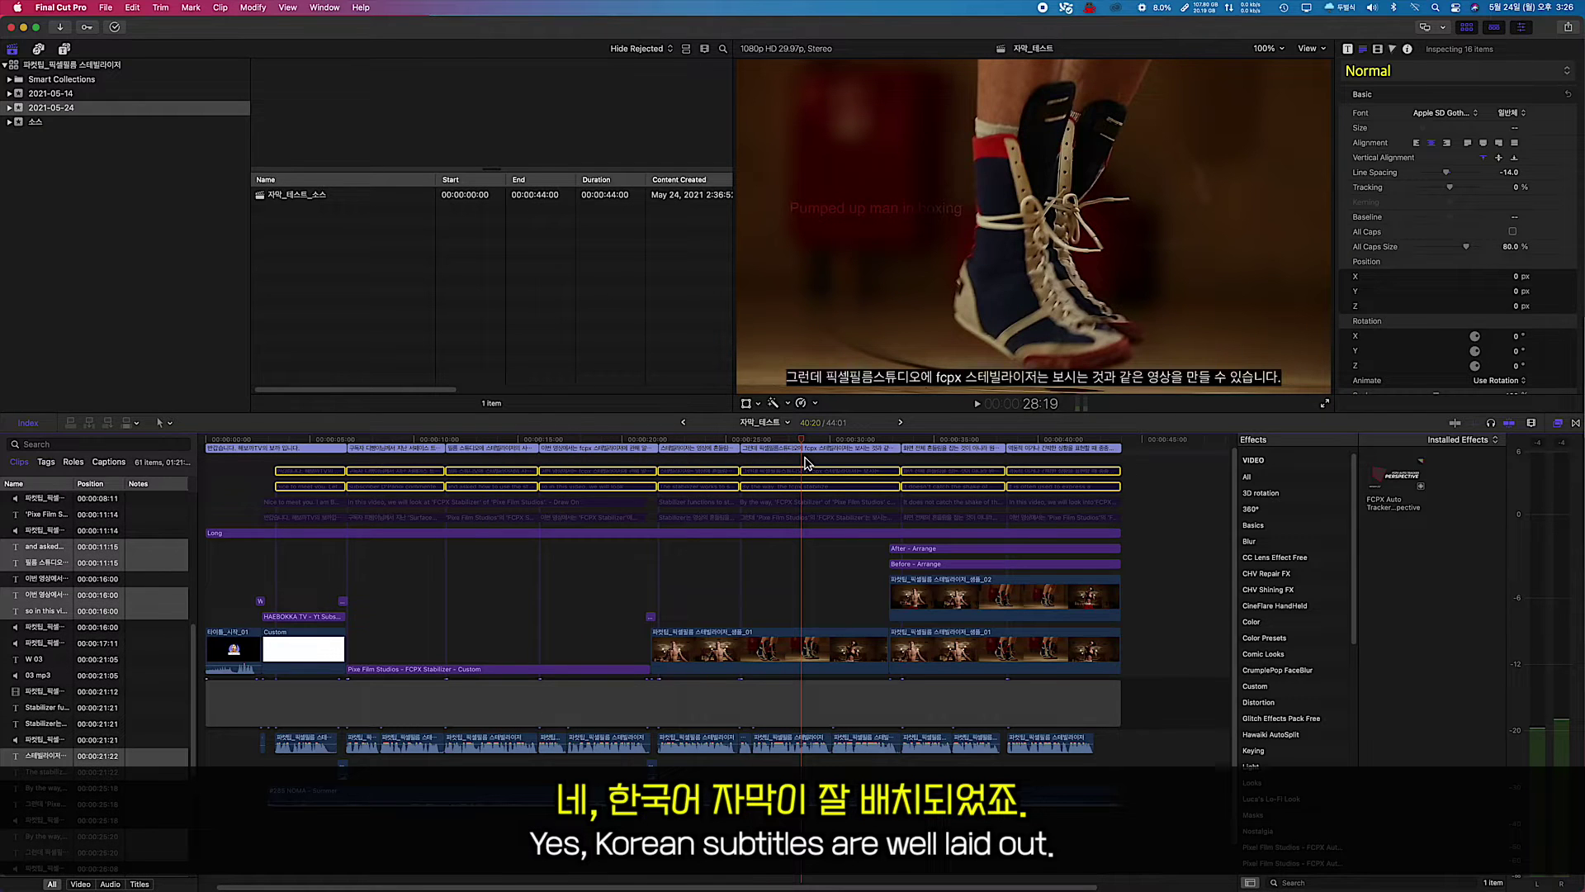
pyautogui.click(241, 476)
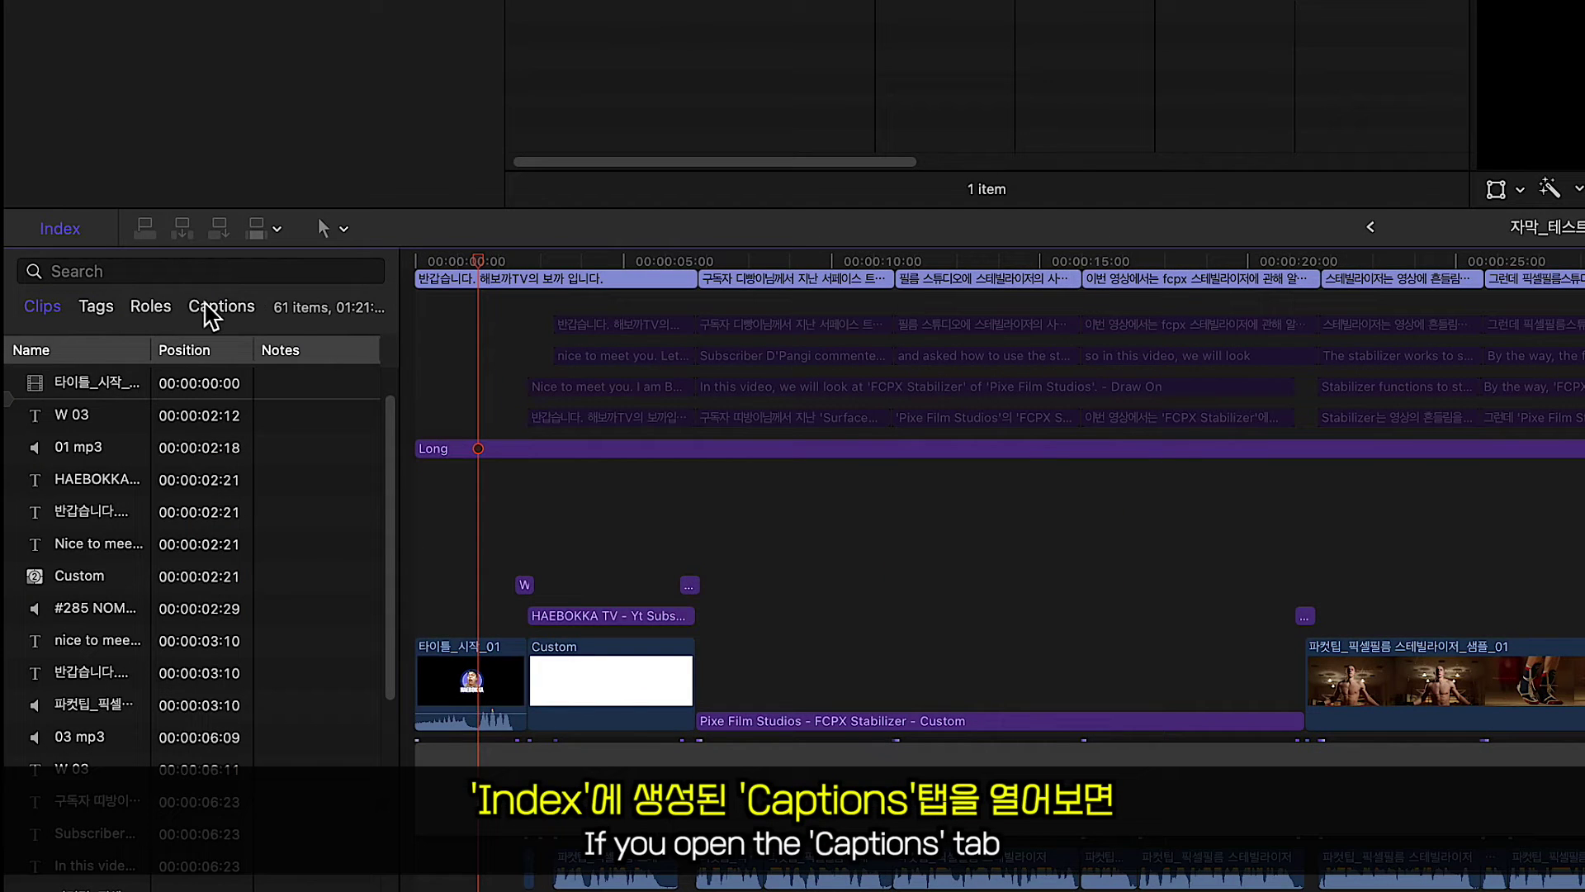
# List the captions in the timeline index and jump to the fifth and first captions to examine them
pyautogui.click(212, 310)
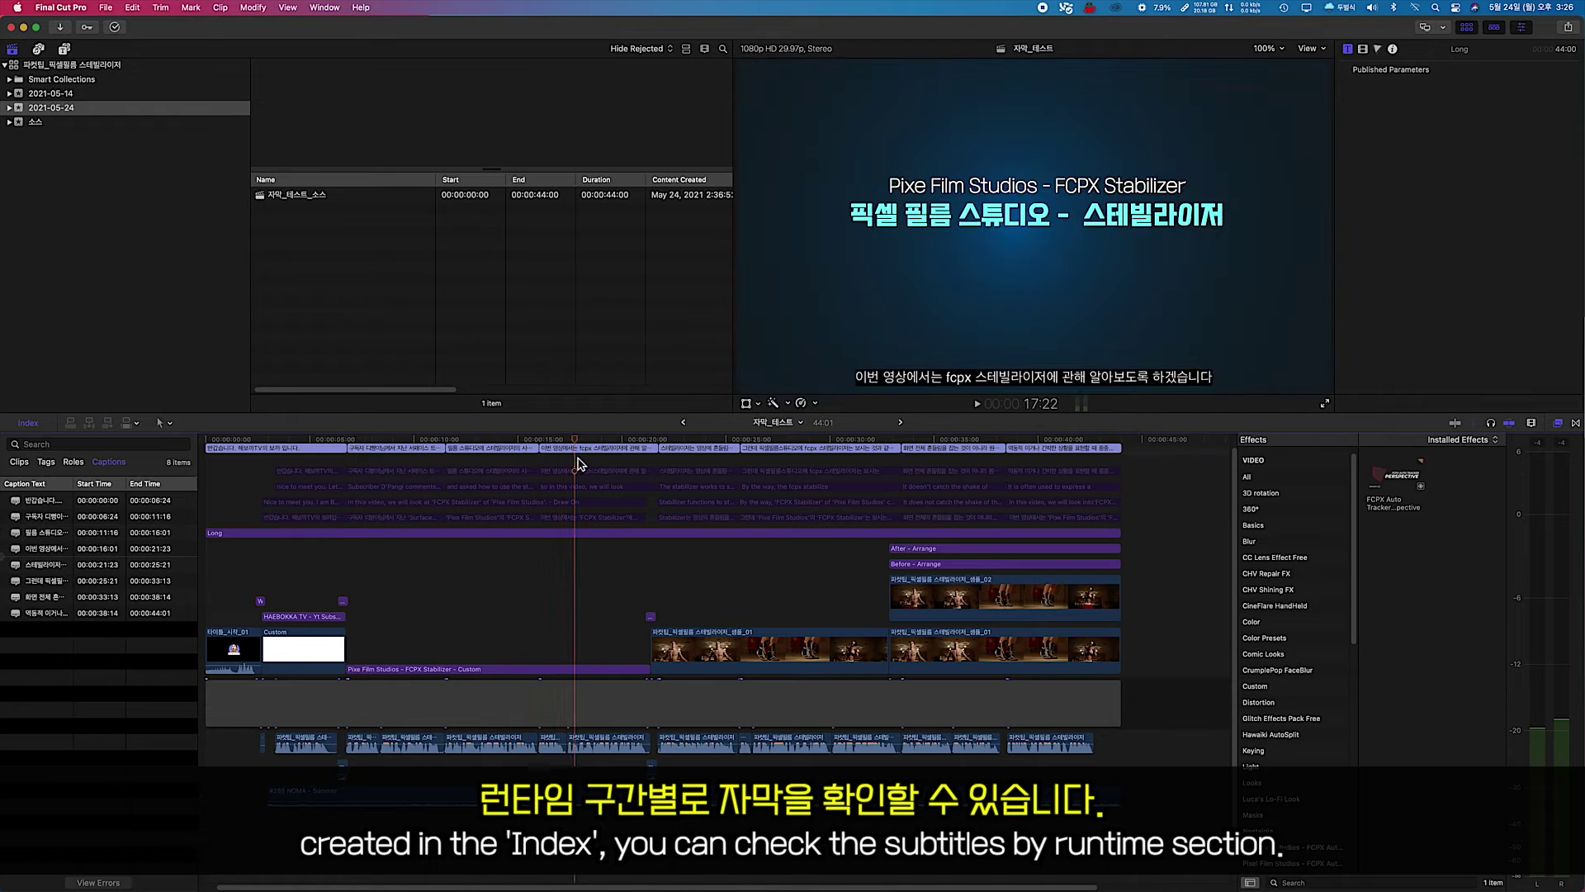
pyautogui.click(702, 466)
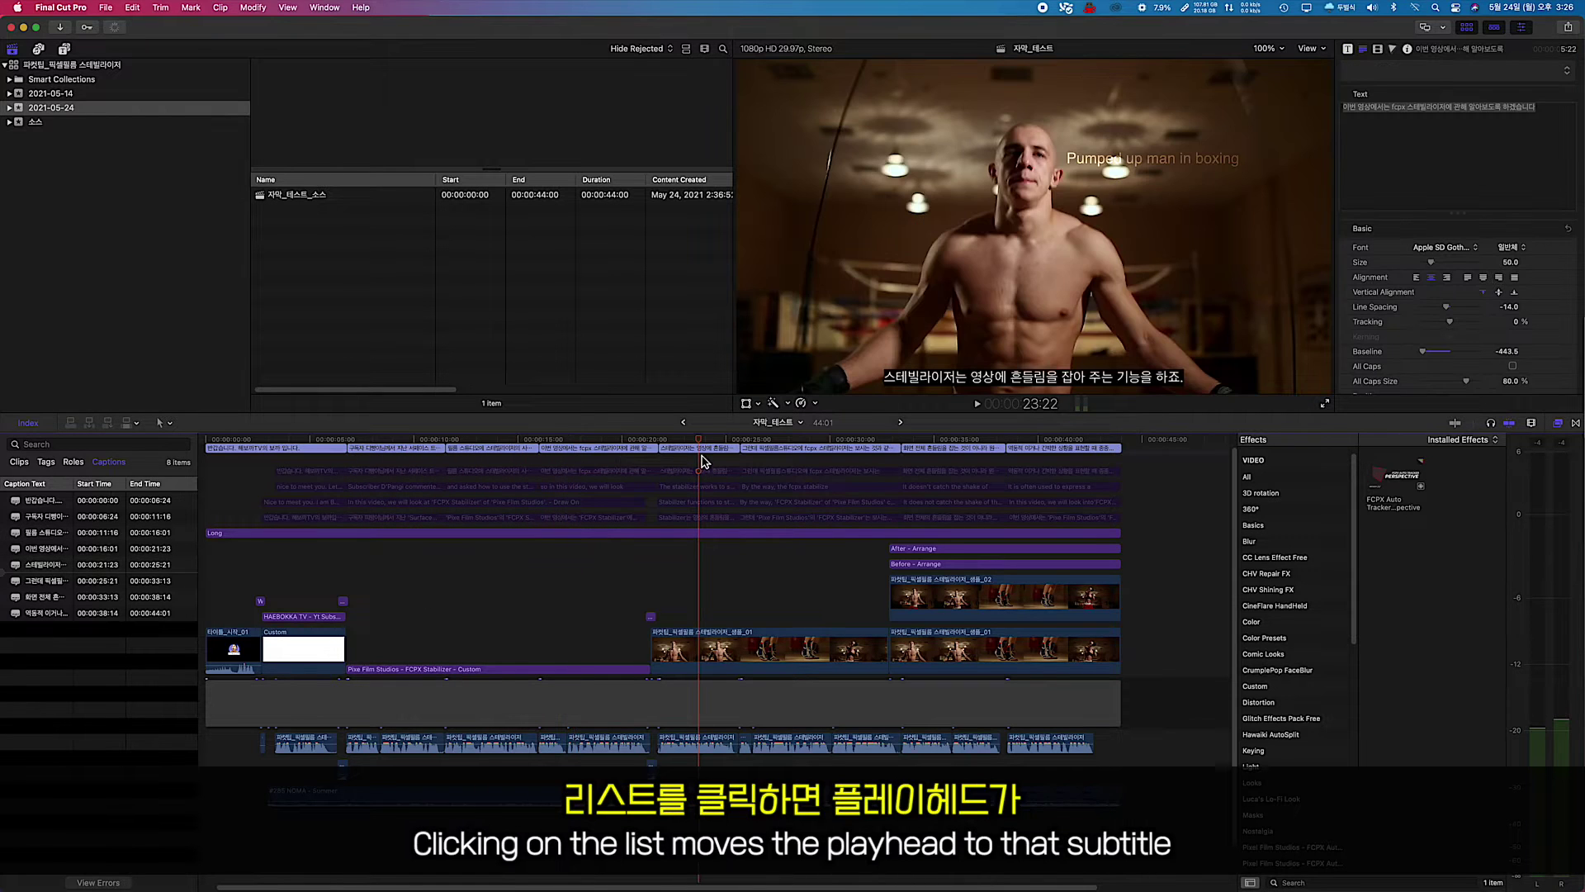
pyautogui.click(34, 566)
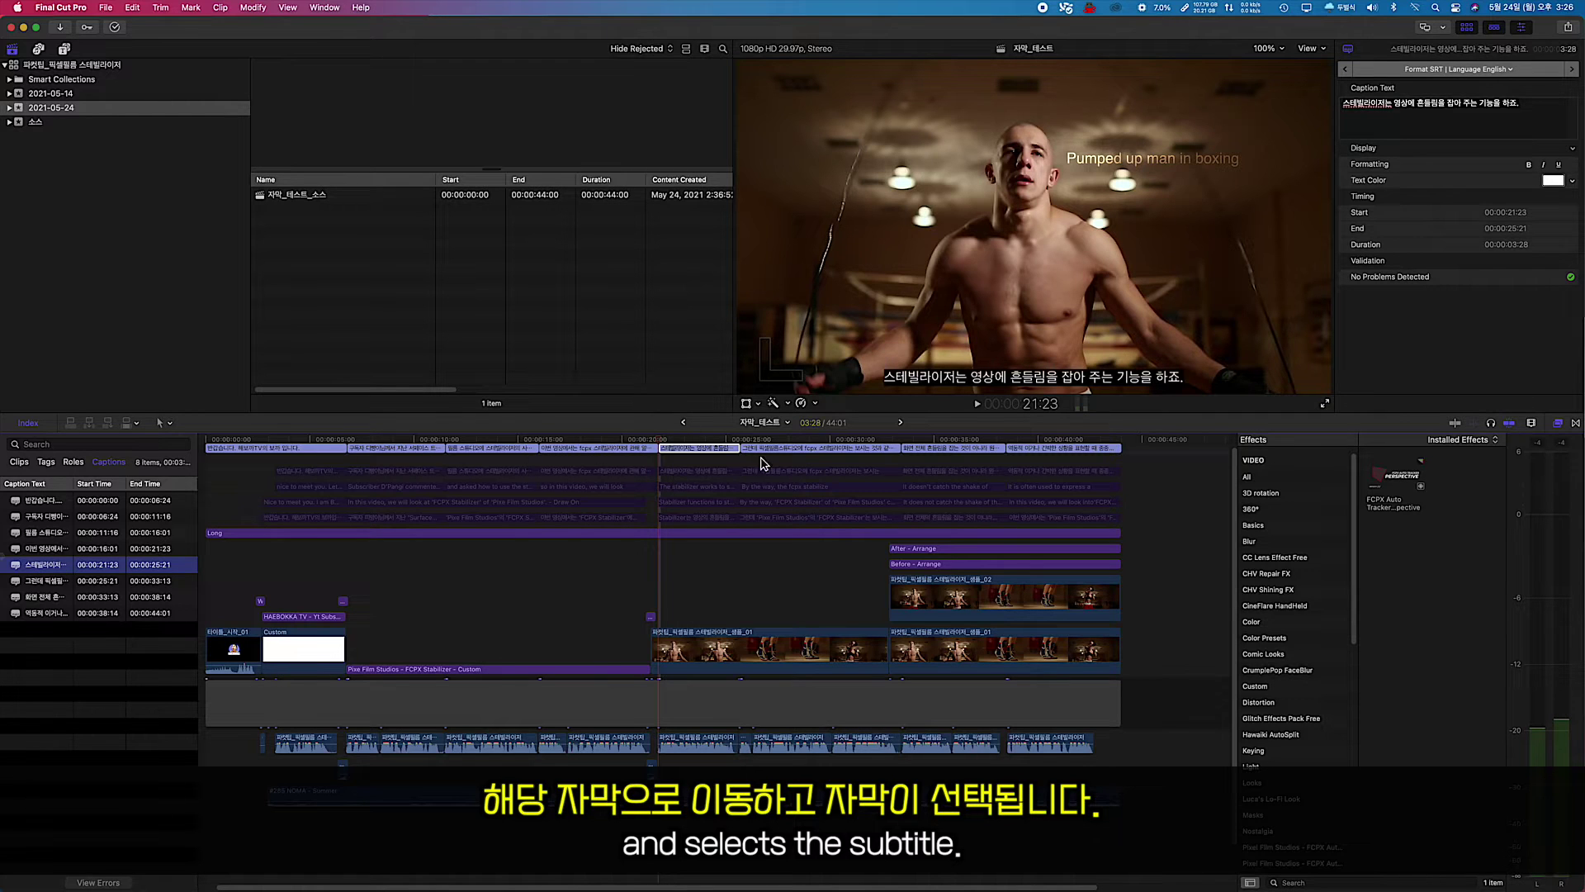
pyautogui.click(47, 501)
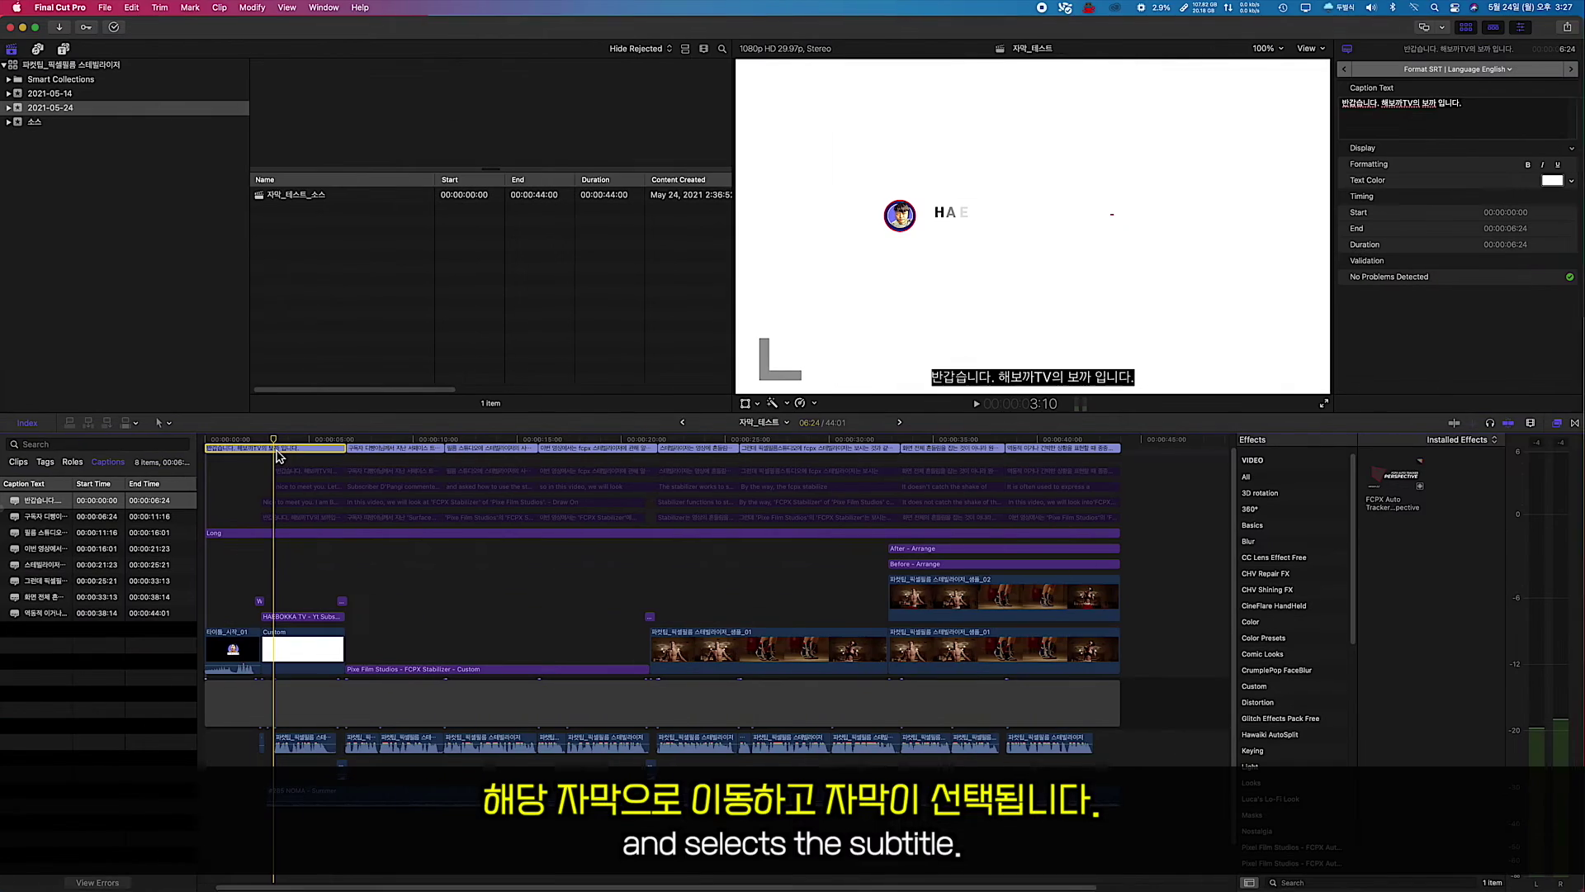
pyautogui.click(277, 451)
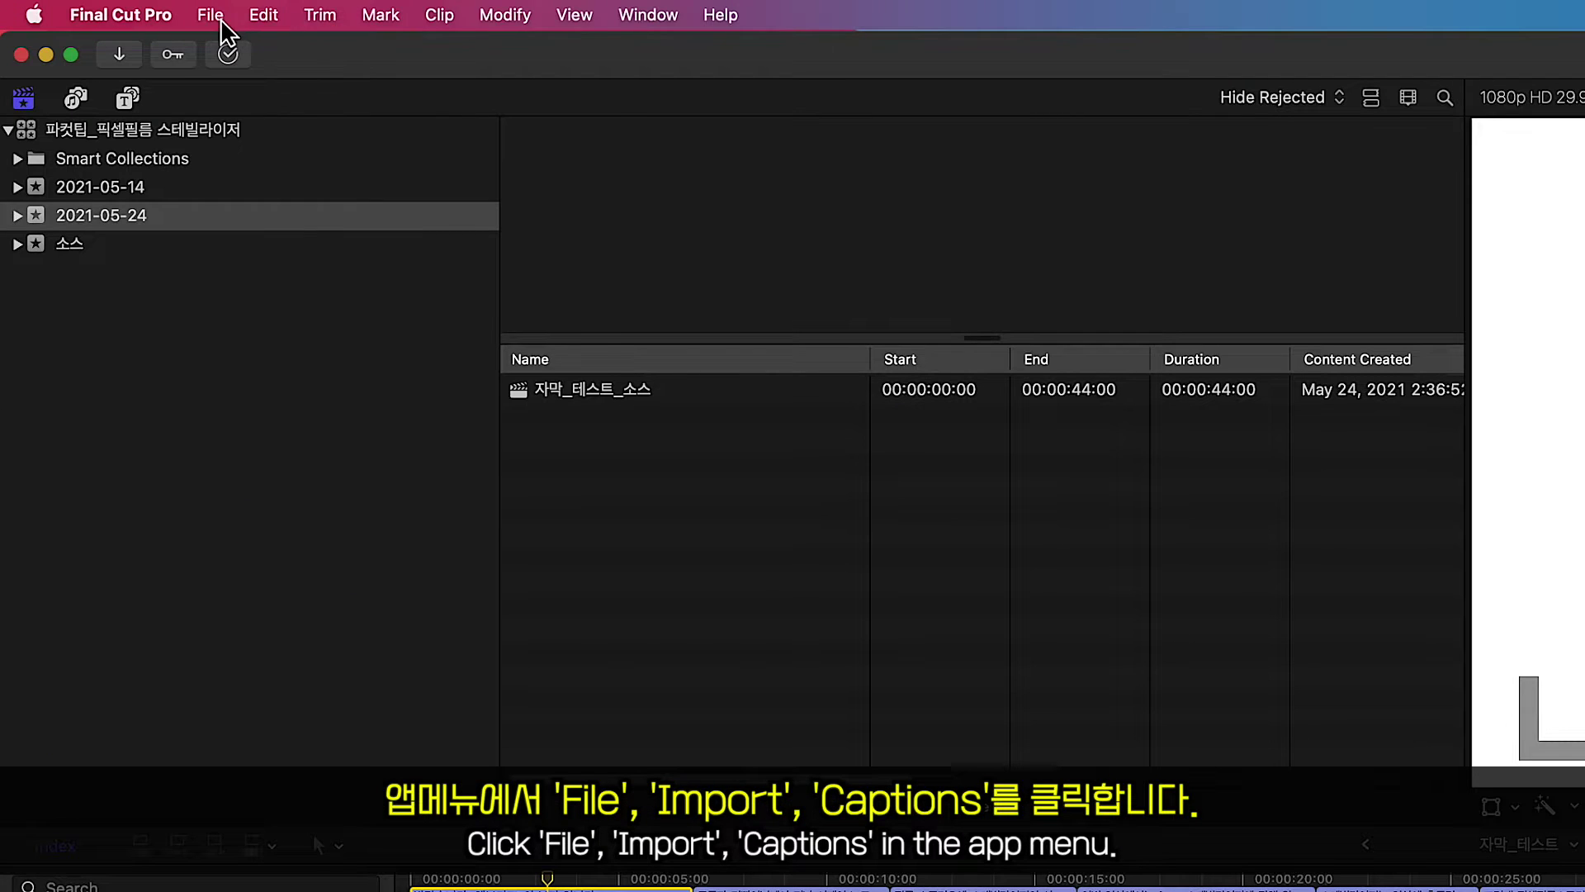
# Import 일본어-자막_테스트_소스.srt as SRT captions, adding them to a new caption role, and select the first Japanese caption
pyautogui.click(221, 24)
pyautogui.moveTo(299, 193)
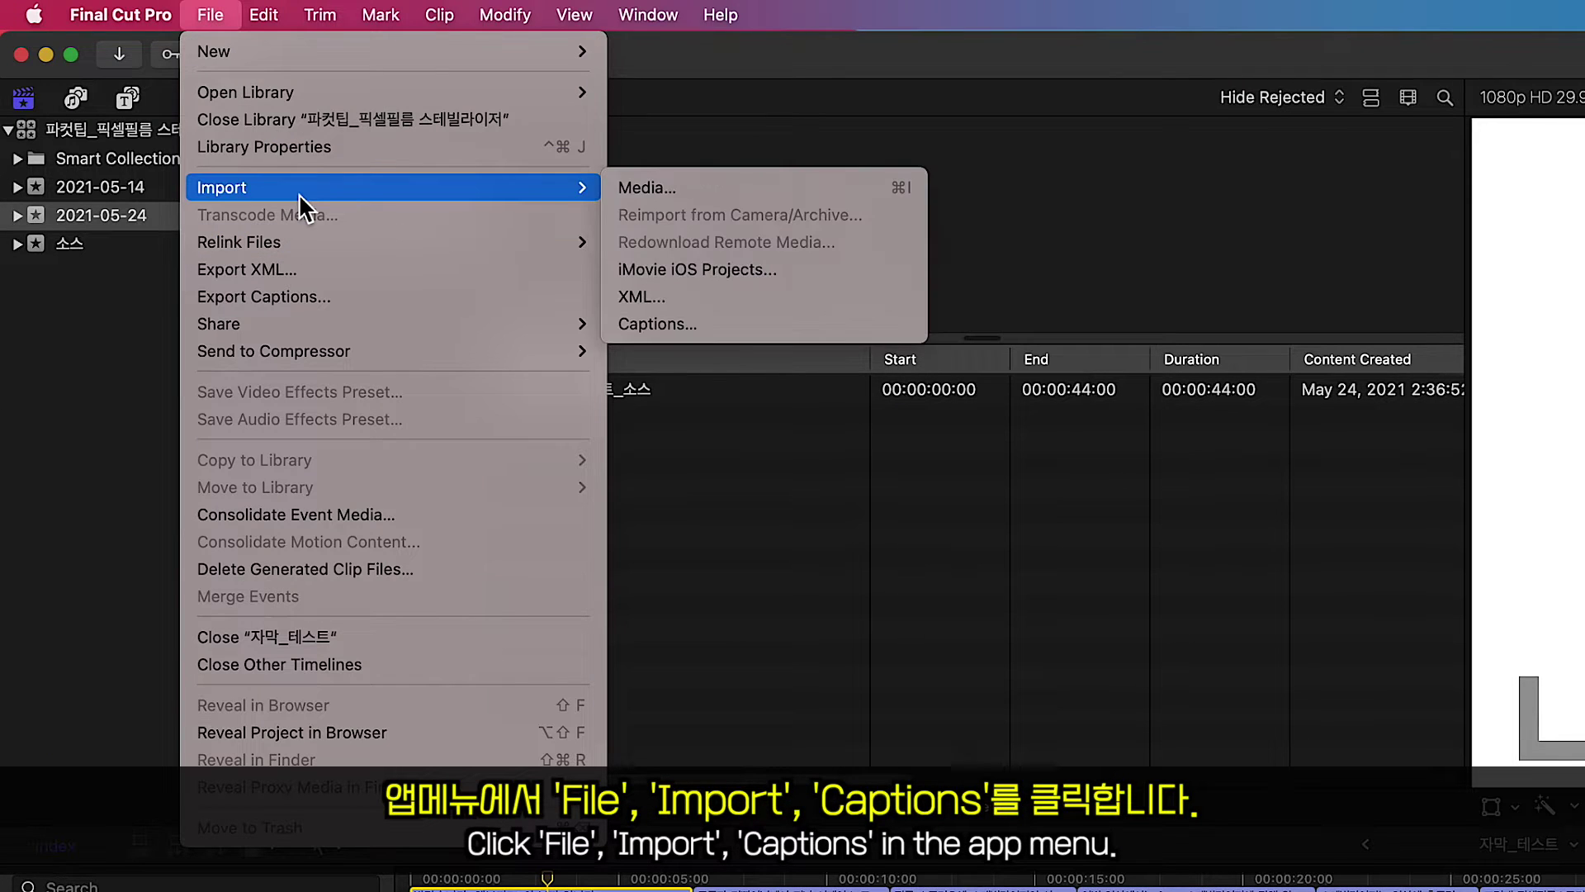
pyautogui.click(675, 324)
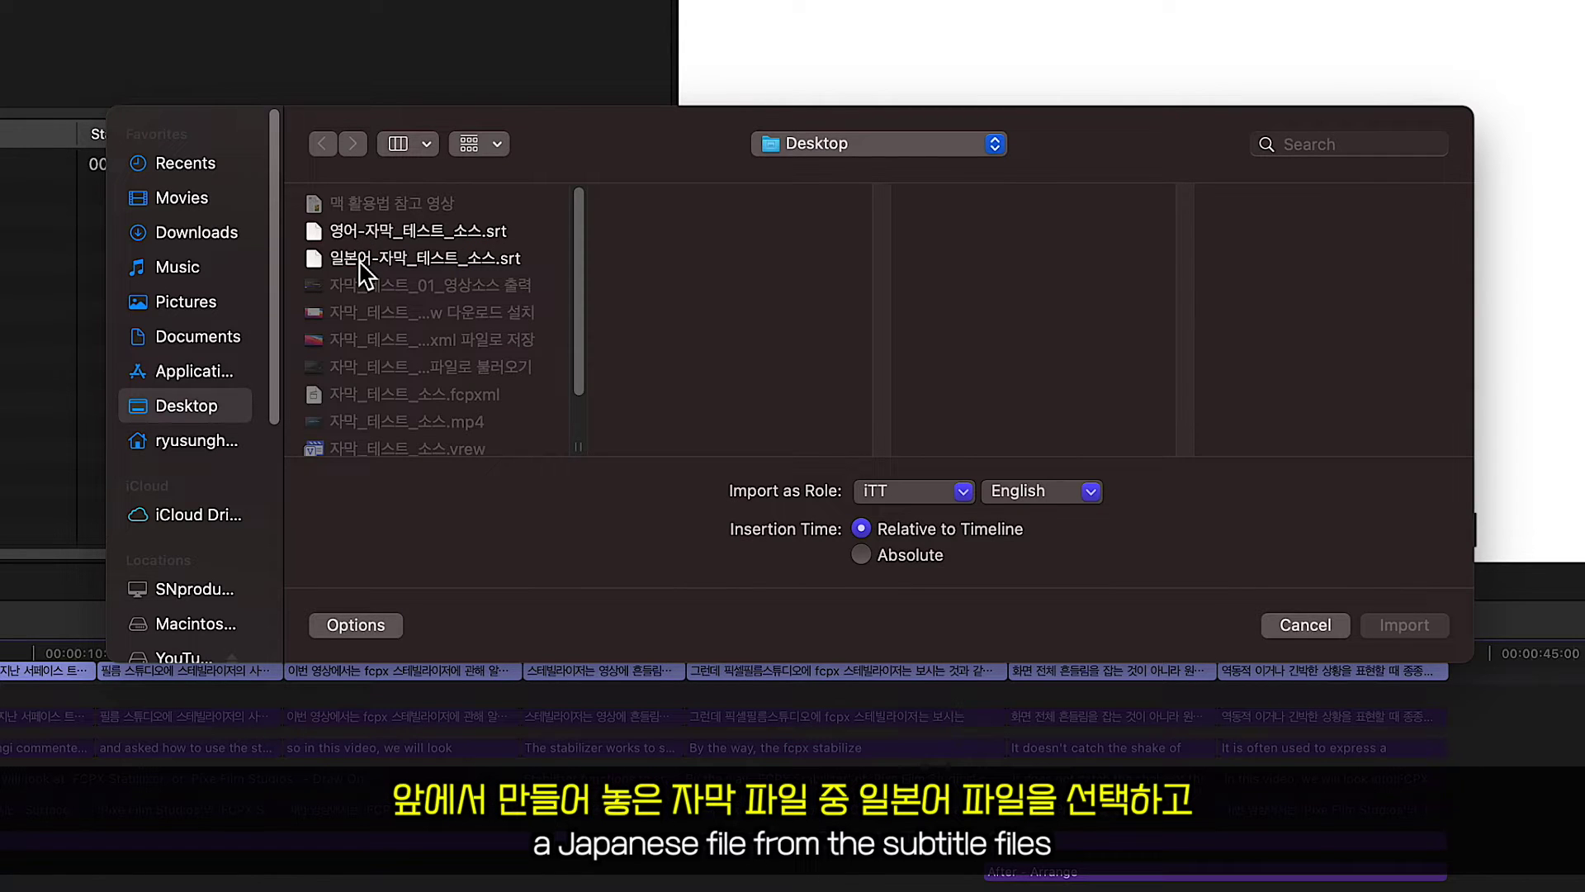
pyautogui.click(361, 262)
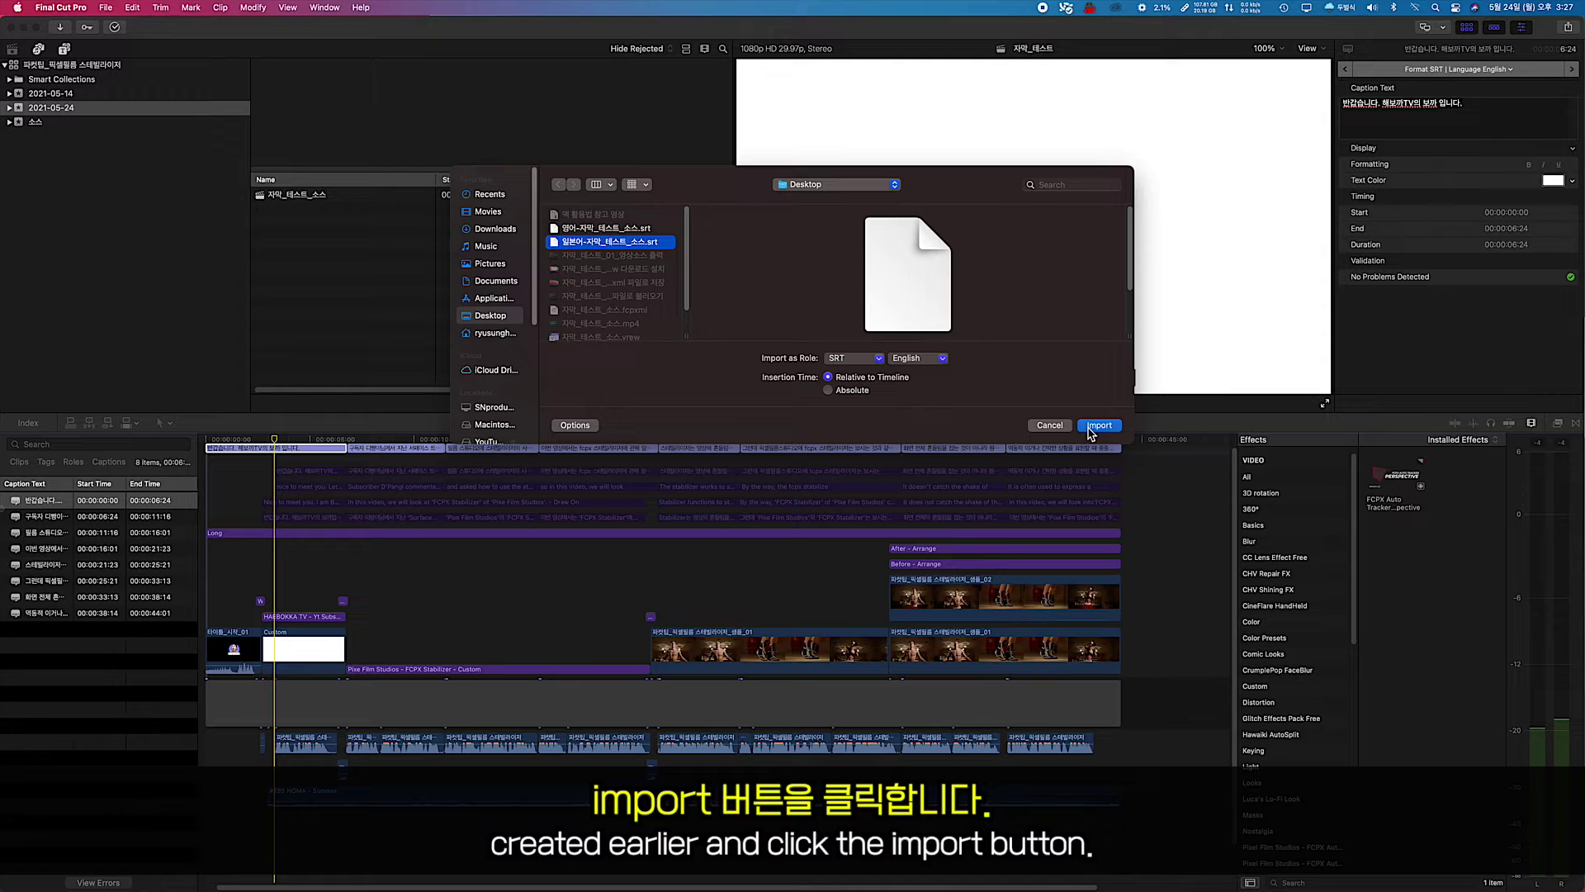
pyautogui.click(1404, 625)
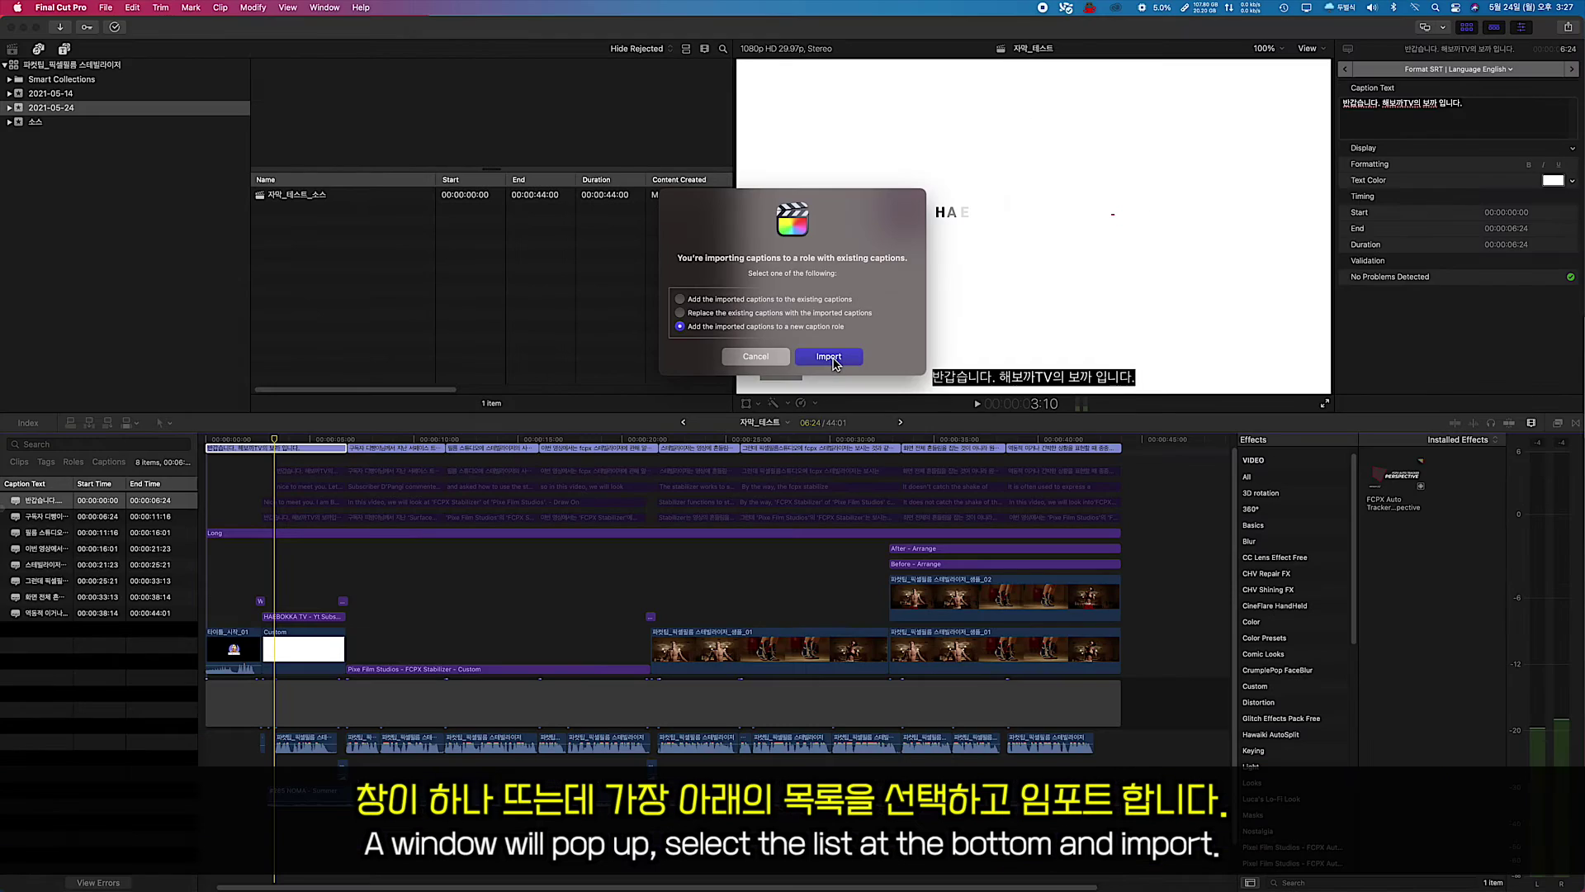
pyautogui.click(829, 356)
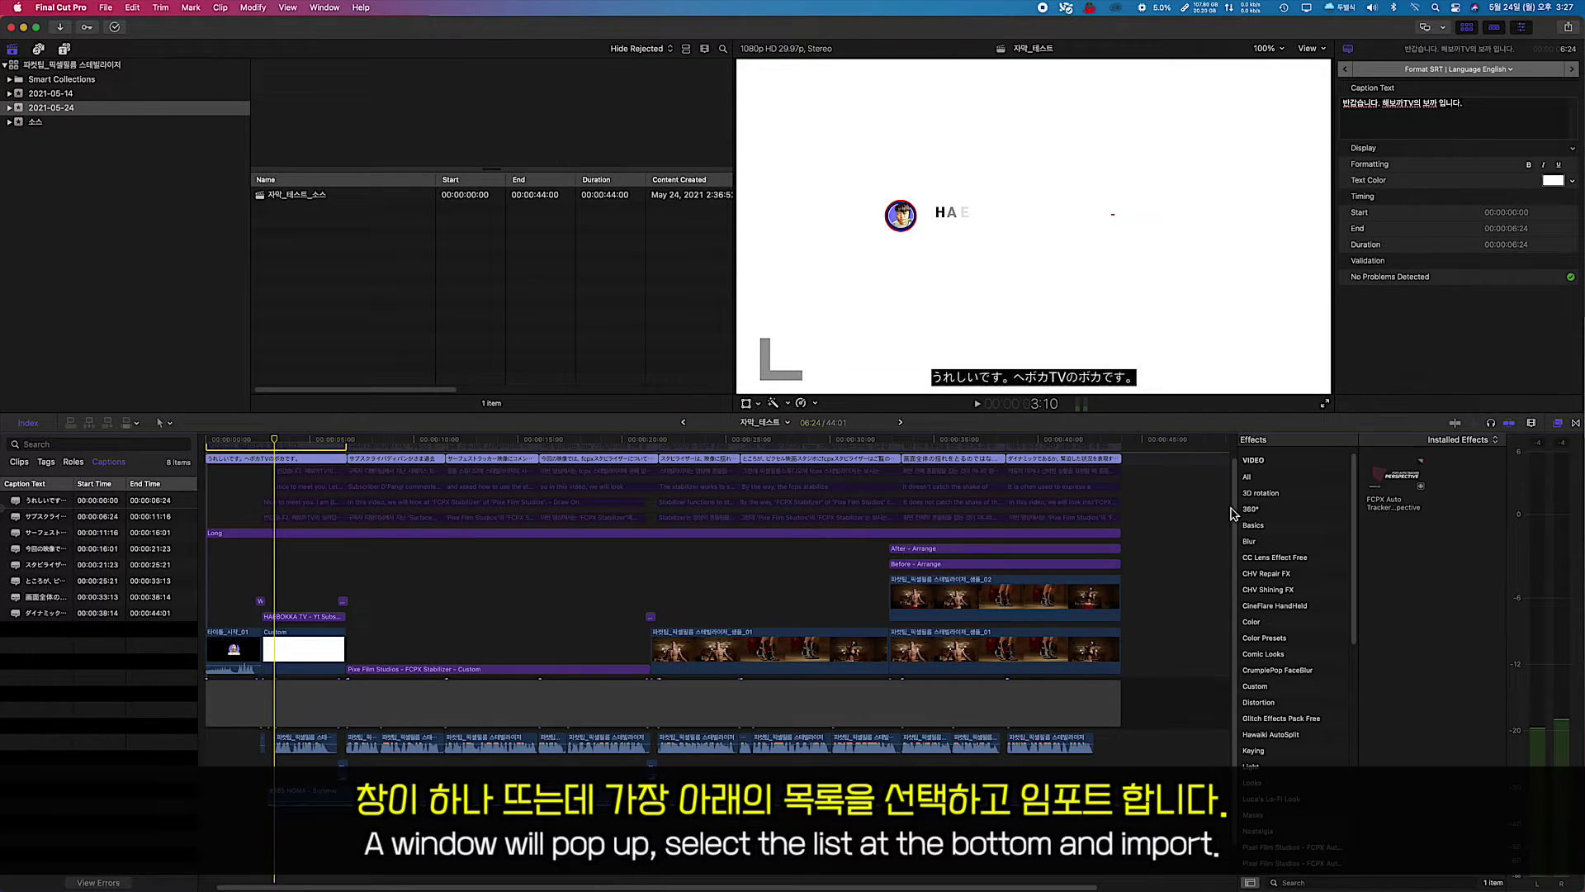
pyautogui.click(289, 460)
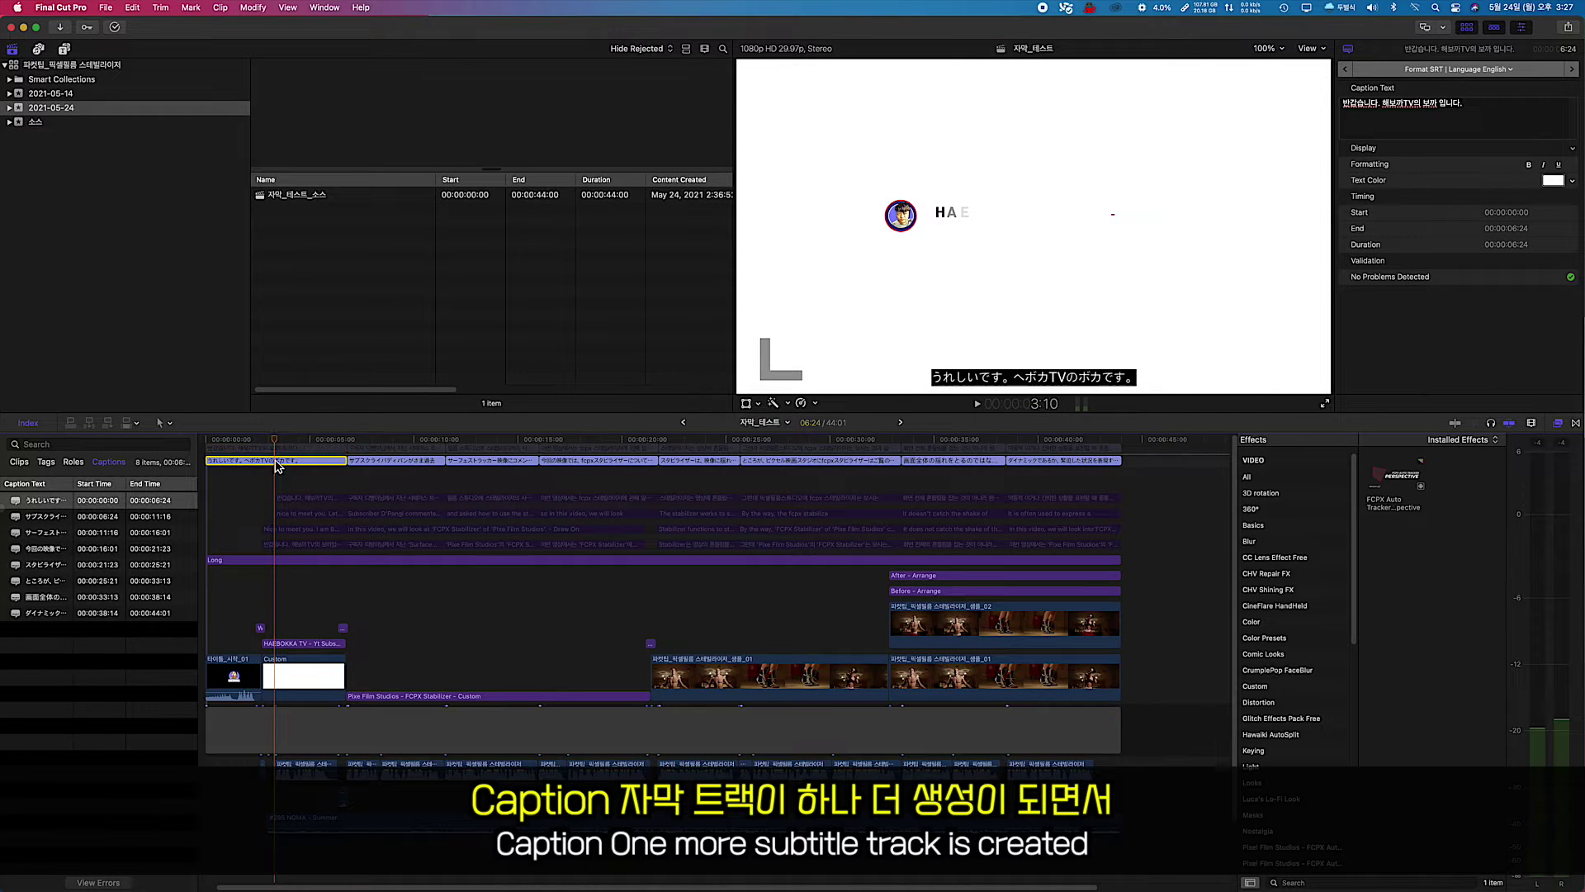
# Step through the imported Japanese captions from the first to the fourth one
pyautogui.click(384, 446)
pyautogui.press('Down')
pyautogui.press('Down')
pyautogui.press('Down')
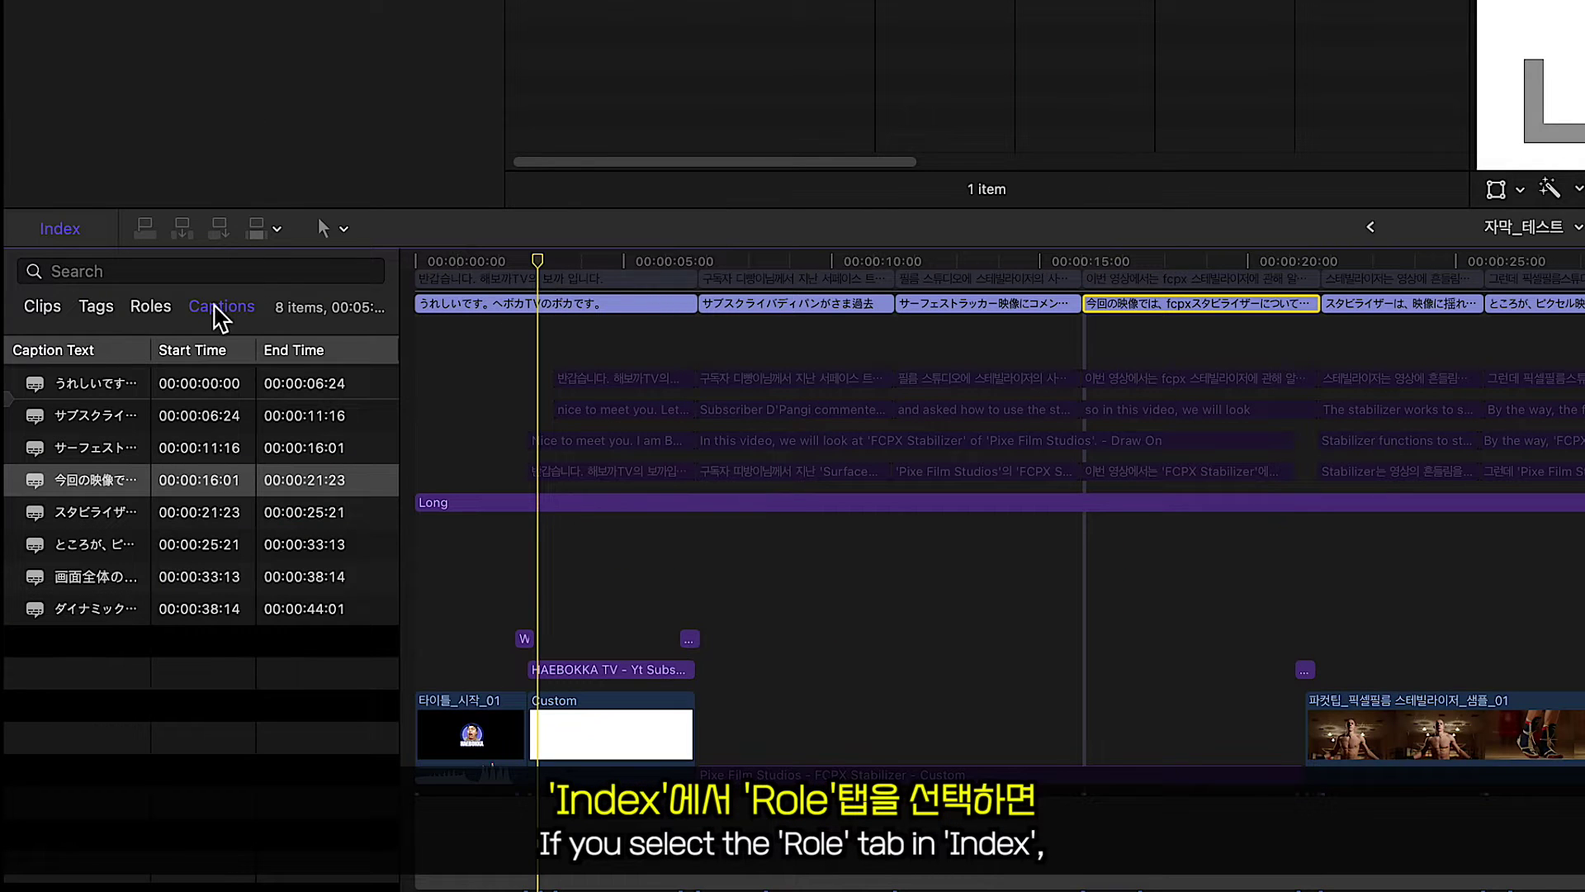
# Using the timeline's role list, switch between the two English SRT caption roles and hide the Korean captions' lane
pyautogui.click(150, 307)
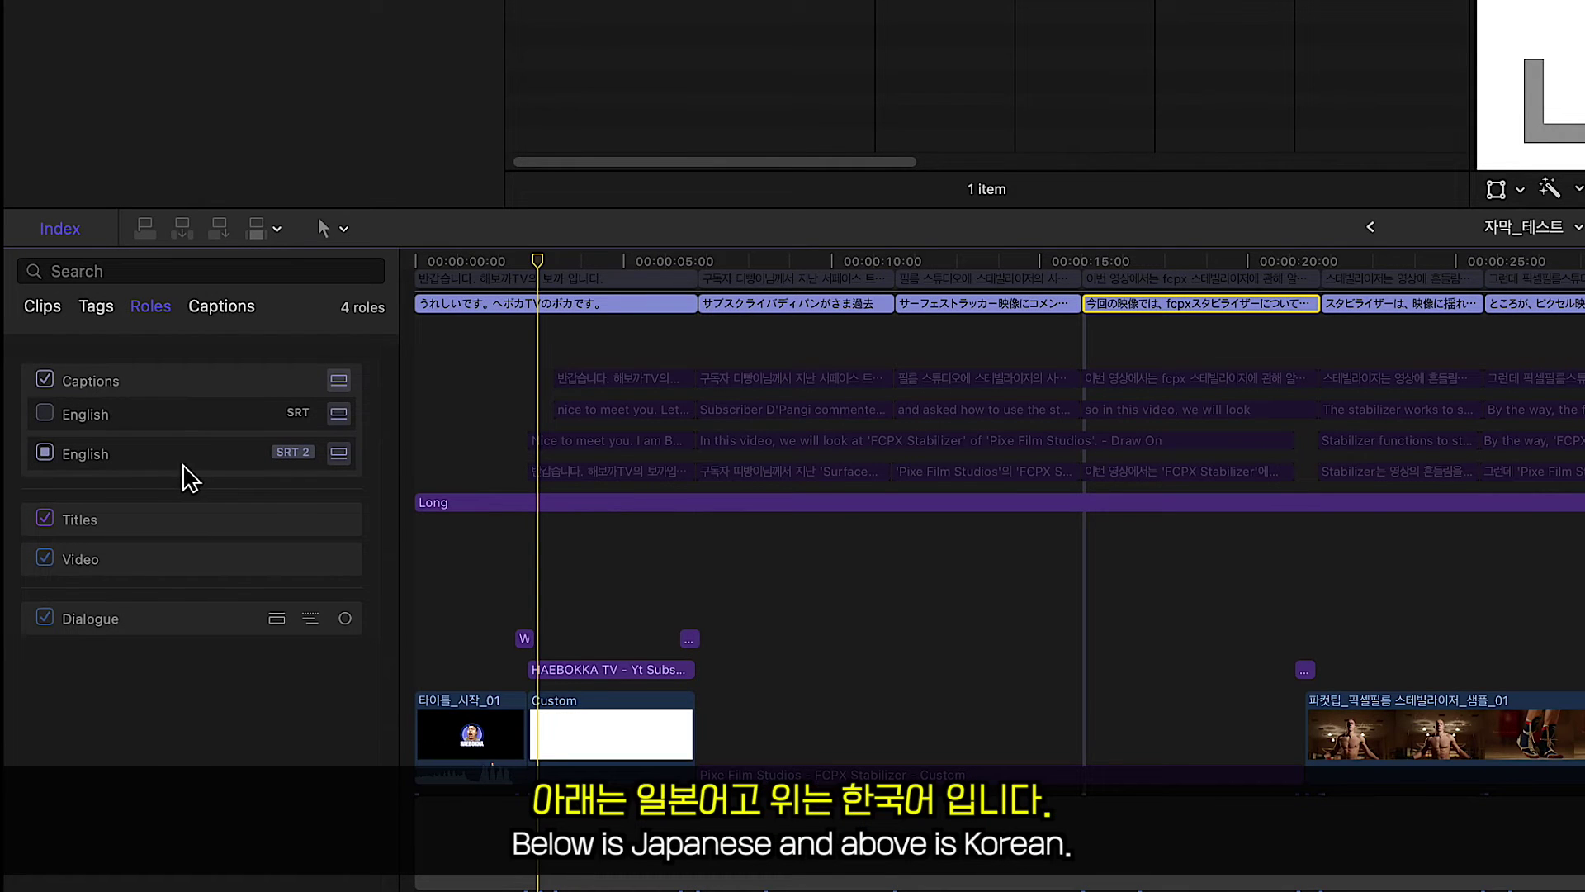
pyautogui.click(44, 413)
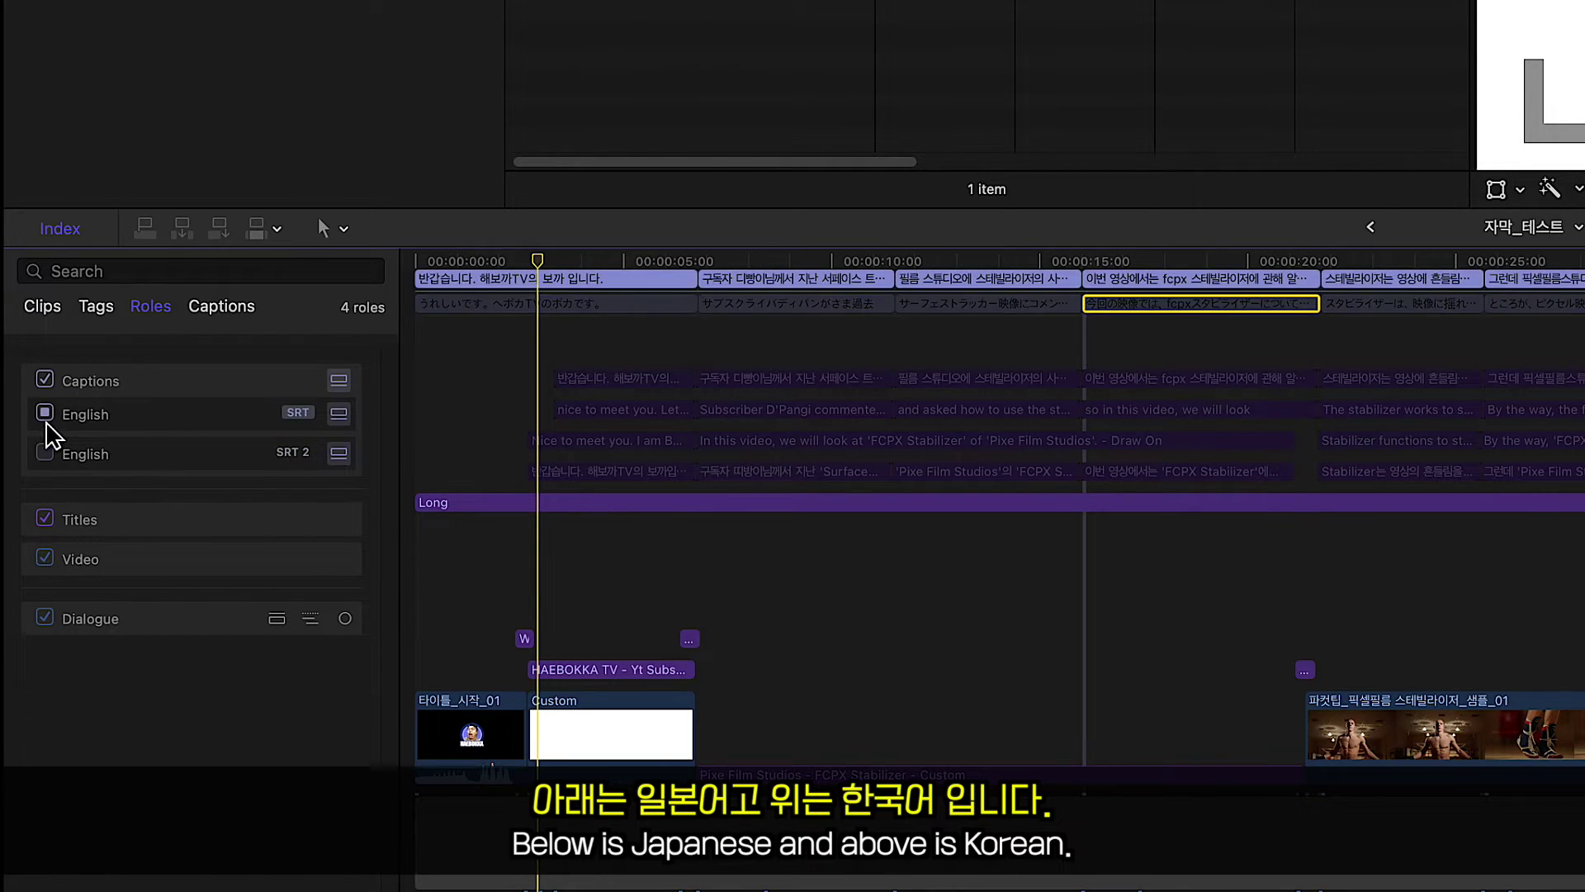
pyautogui.click(44, 452)
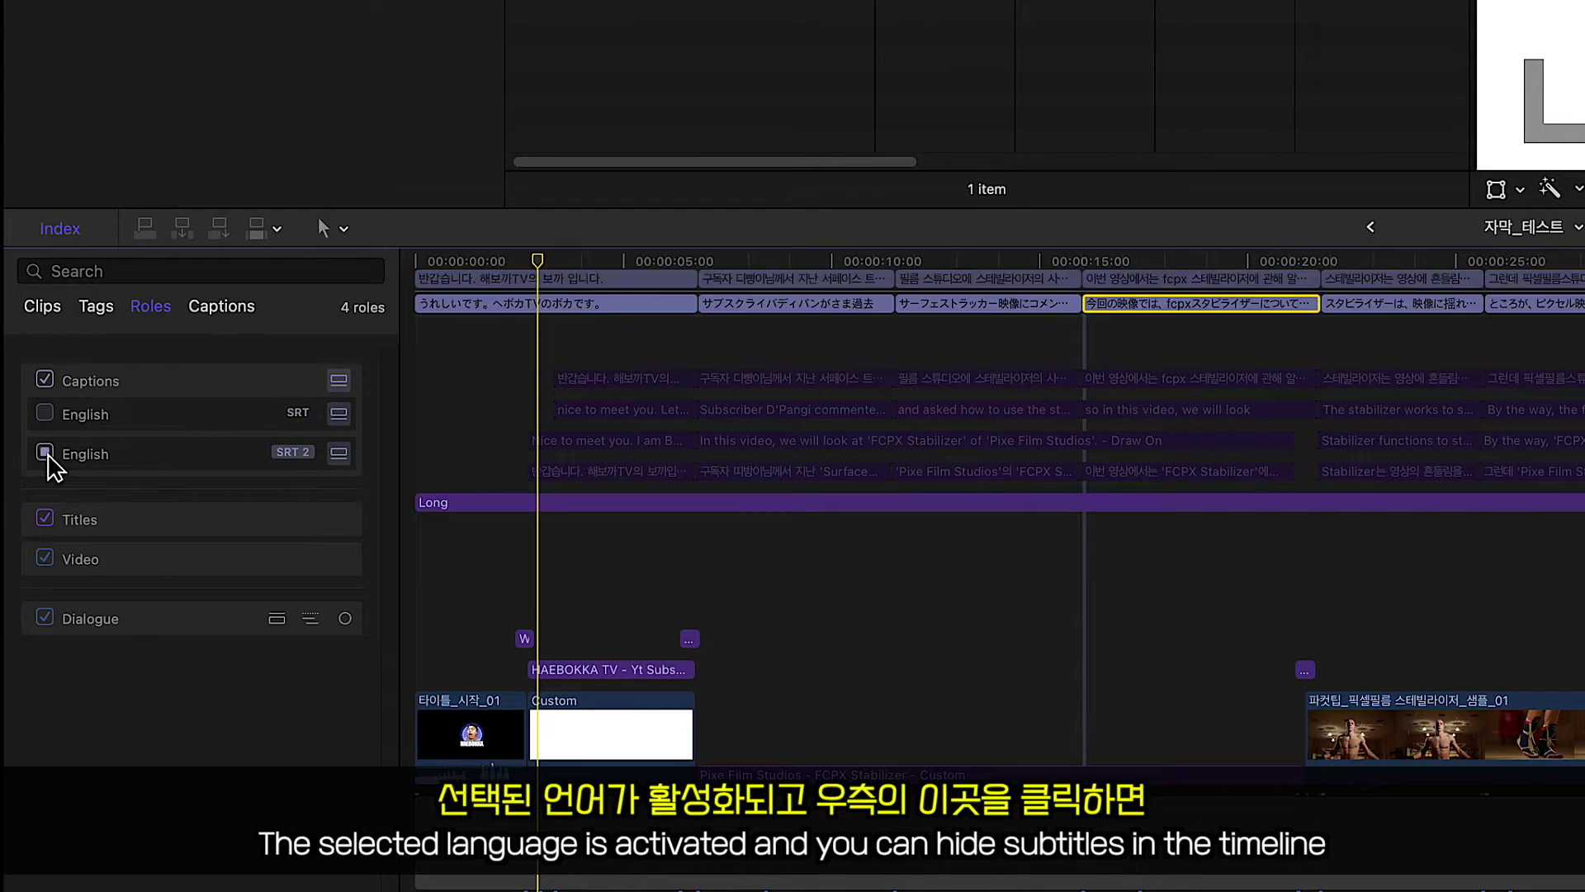
pyautogui.click(45, 413)
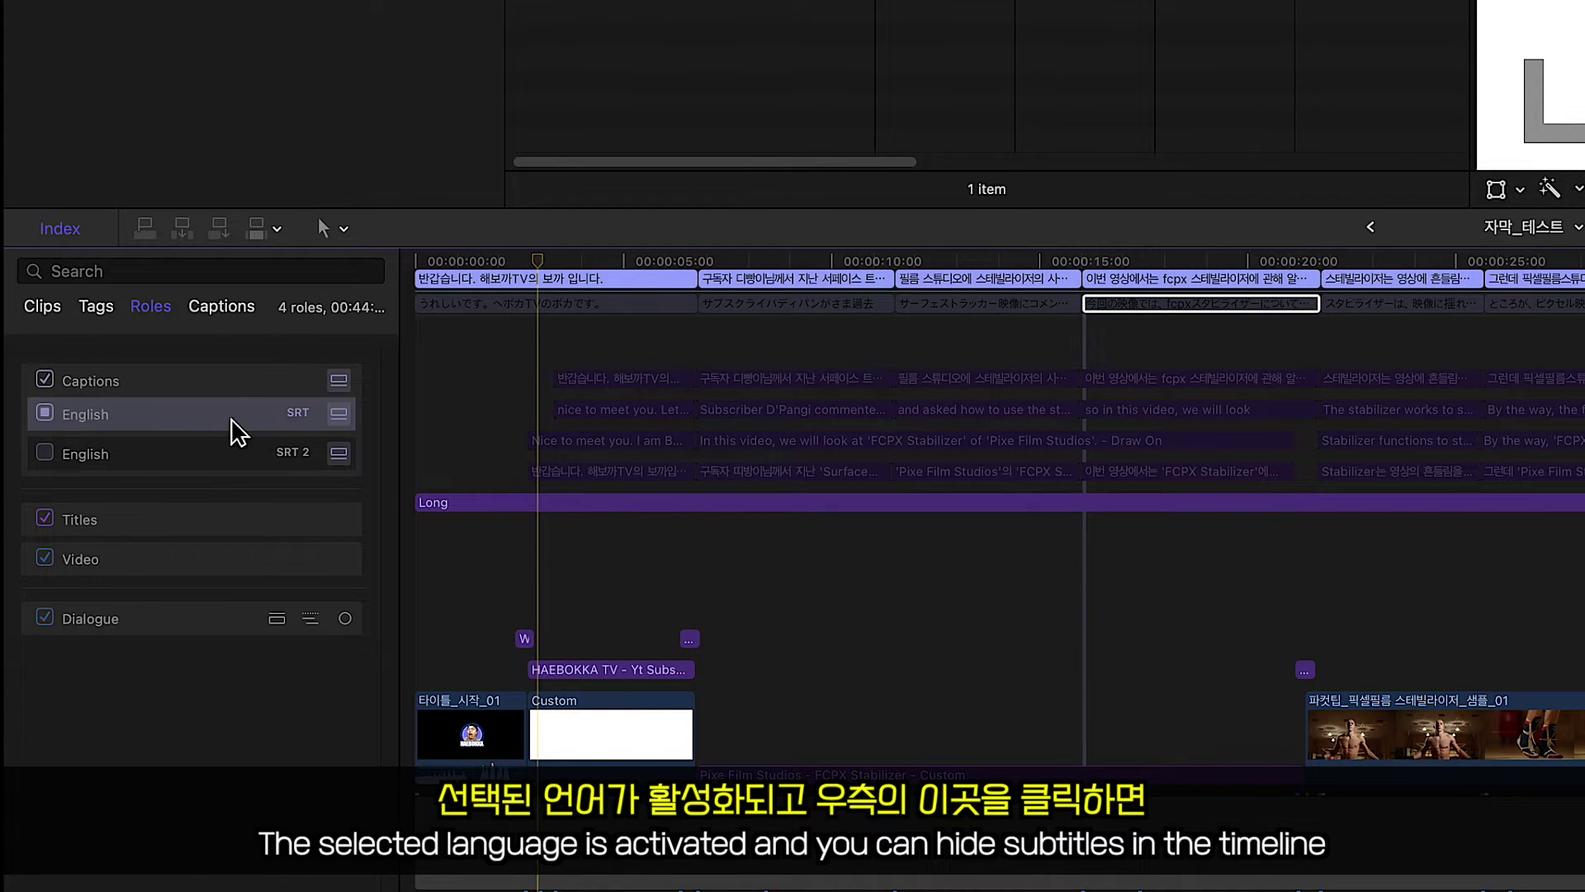
pyautogui.click(339, 414)
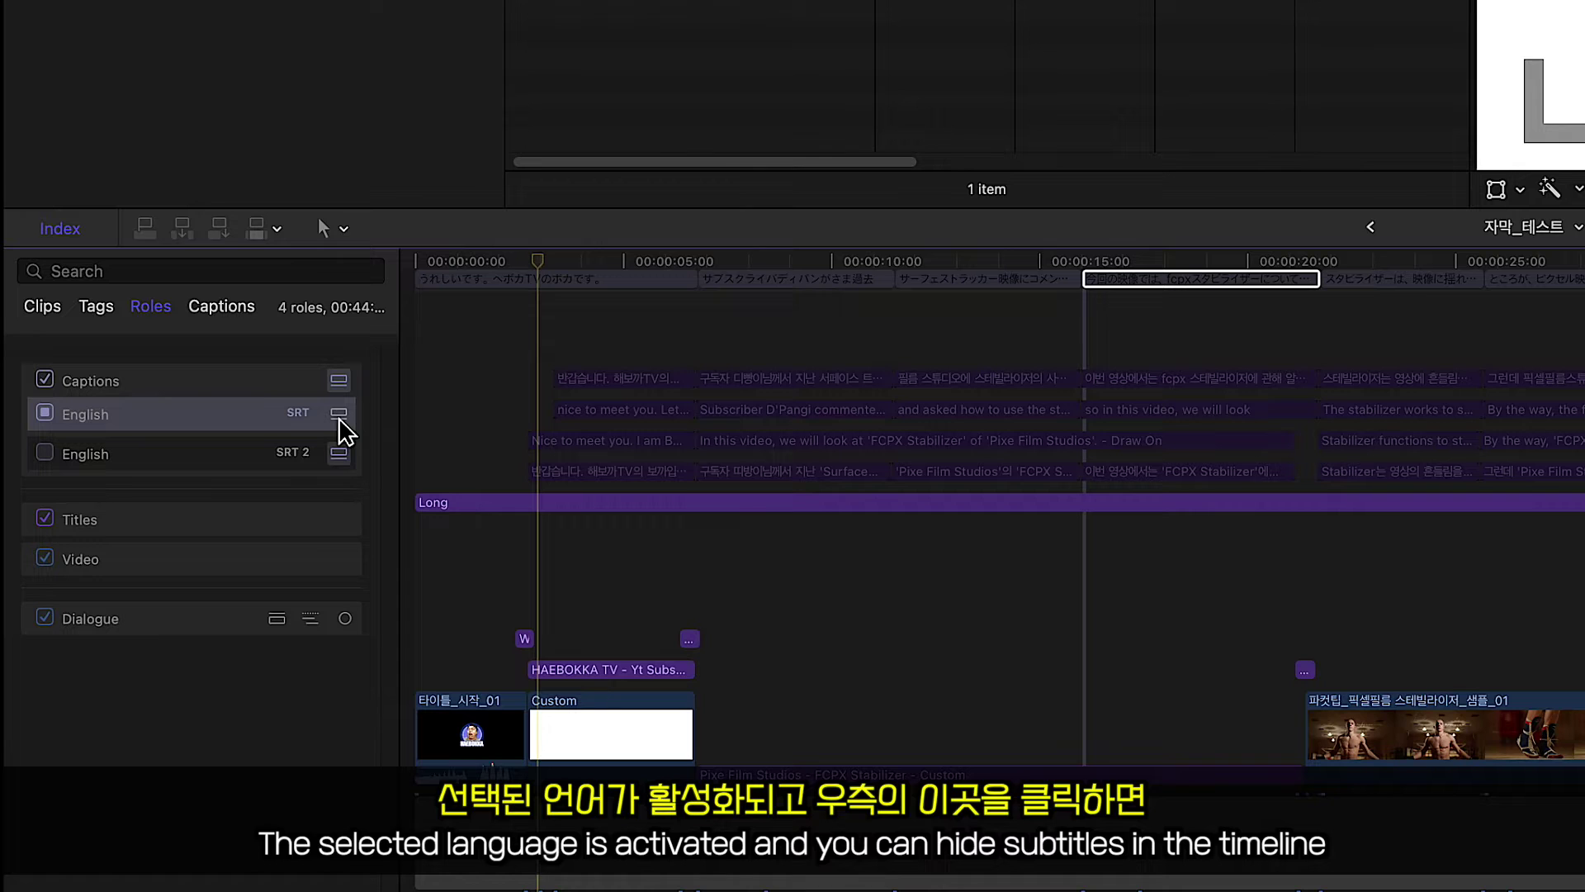
# Delete all the Korean and Japanese captions from the timeline
pyautogui.click(531, 300)
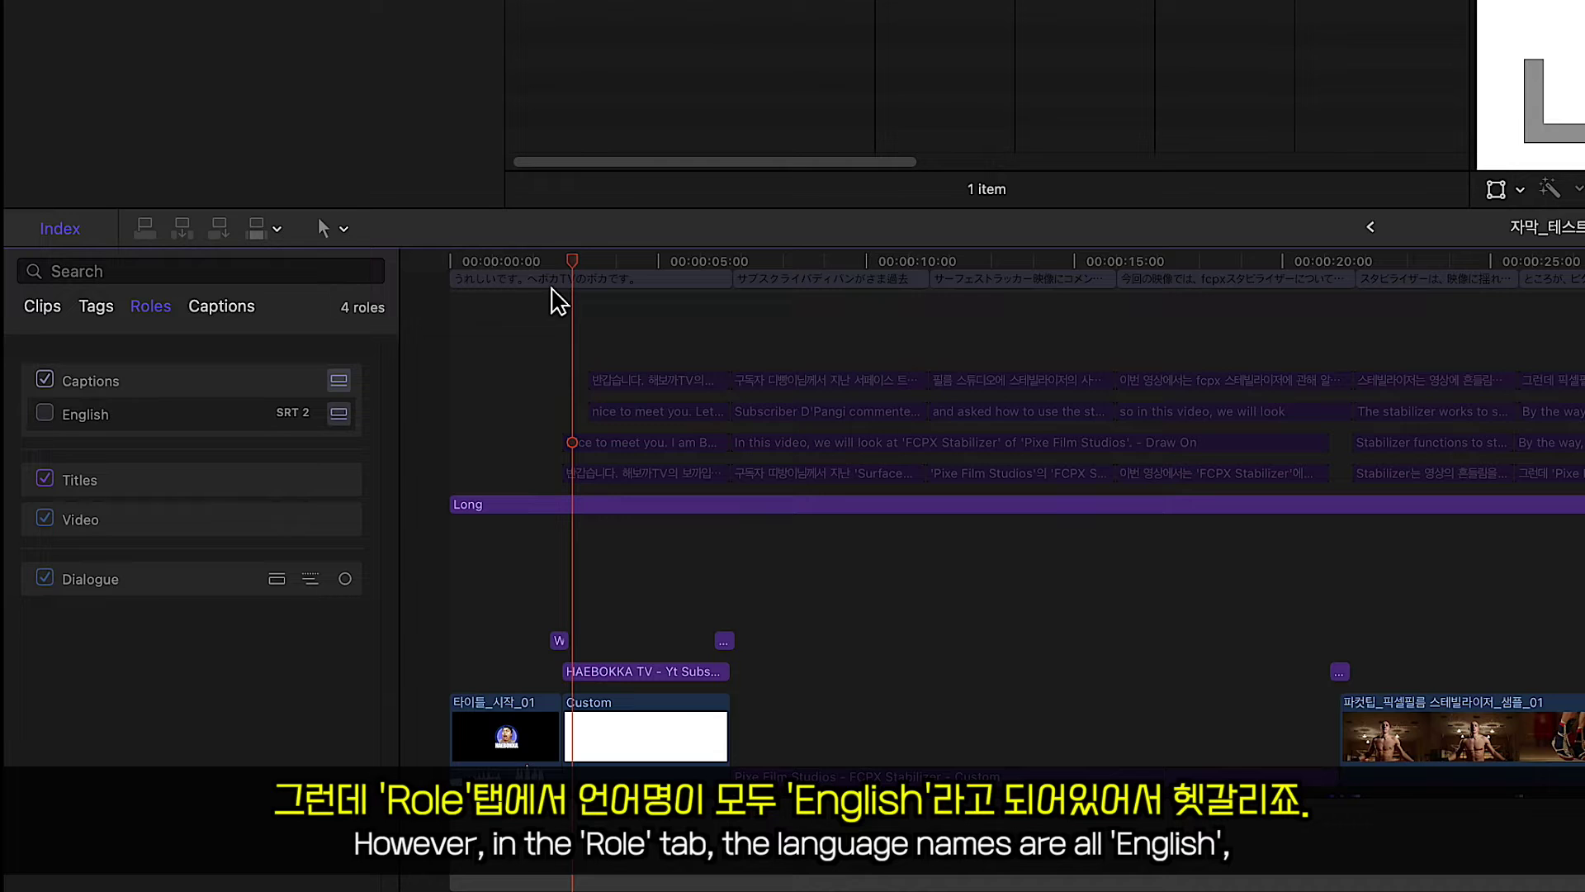
pyautogui.moveTo(77, 380)
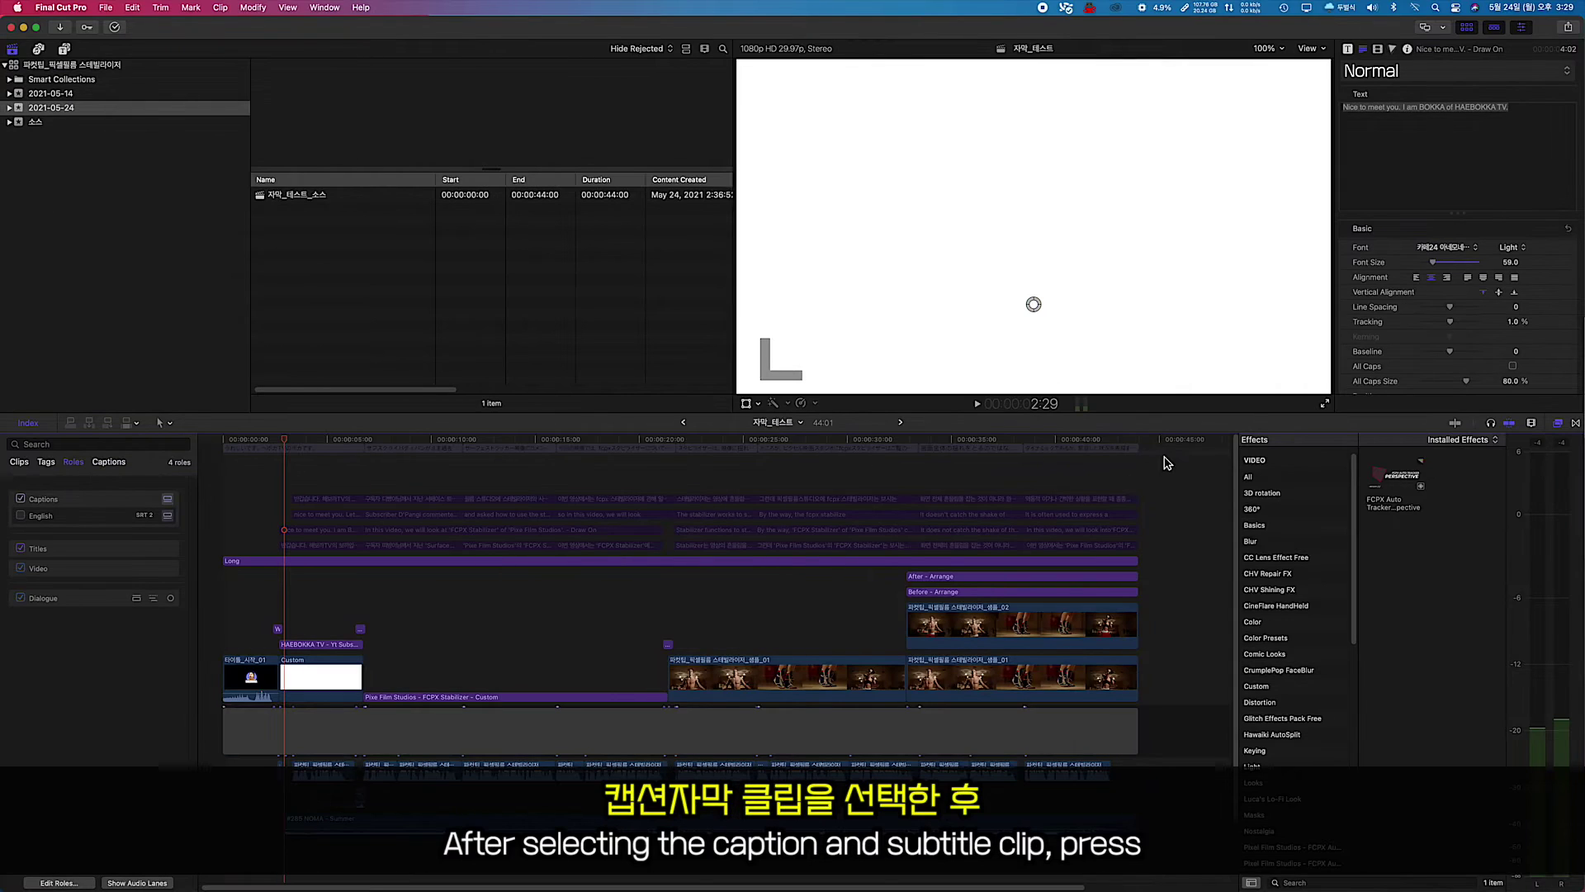
pyautogui.moveTo(1155, 453); pyautogui.dragTo(328, 453)
pyautogui.press('BackSpace')
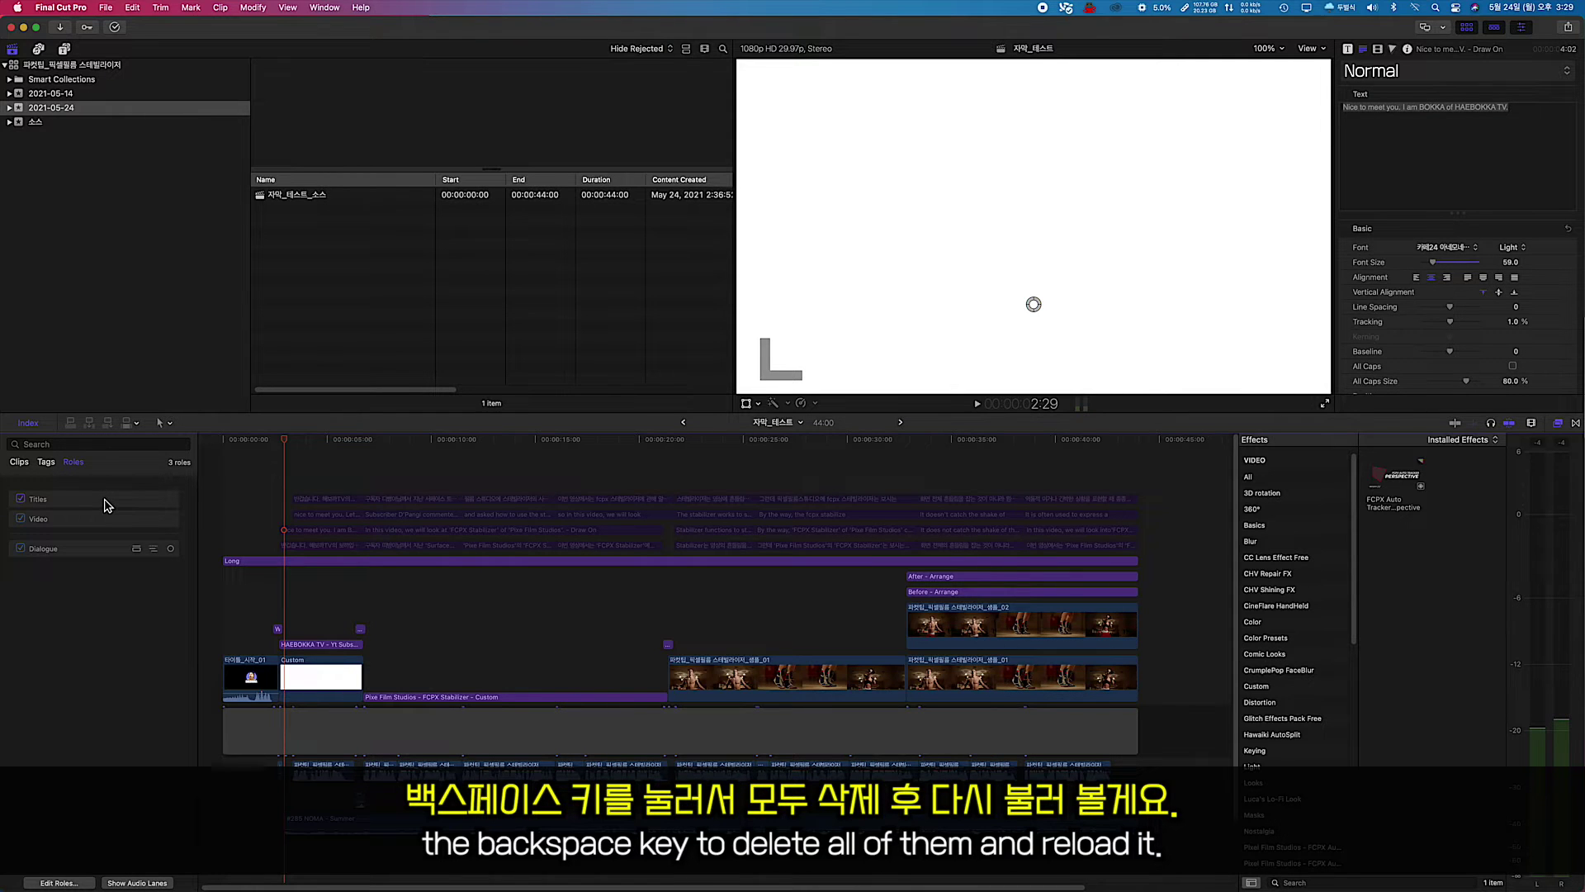
# Import 영어-자막_테스트_소스.srt as captions with the SRT English role, relative to the timeline
pyautogui.click(111, 10)
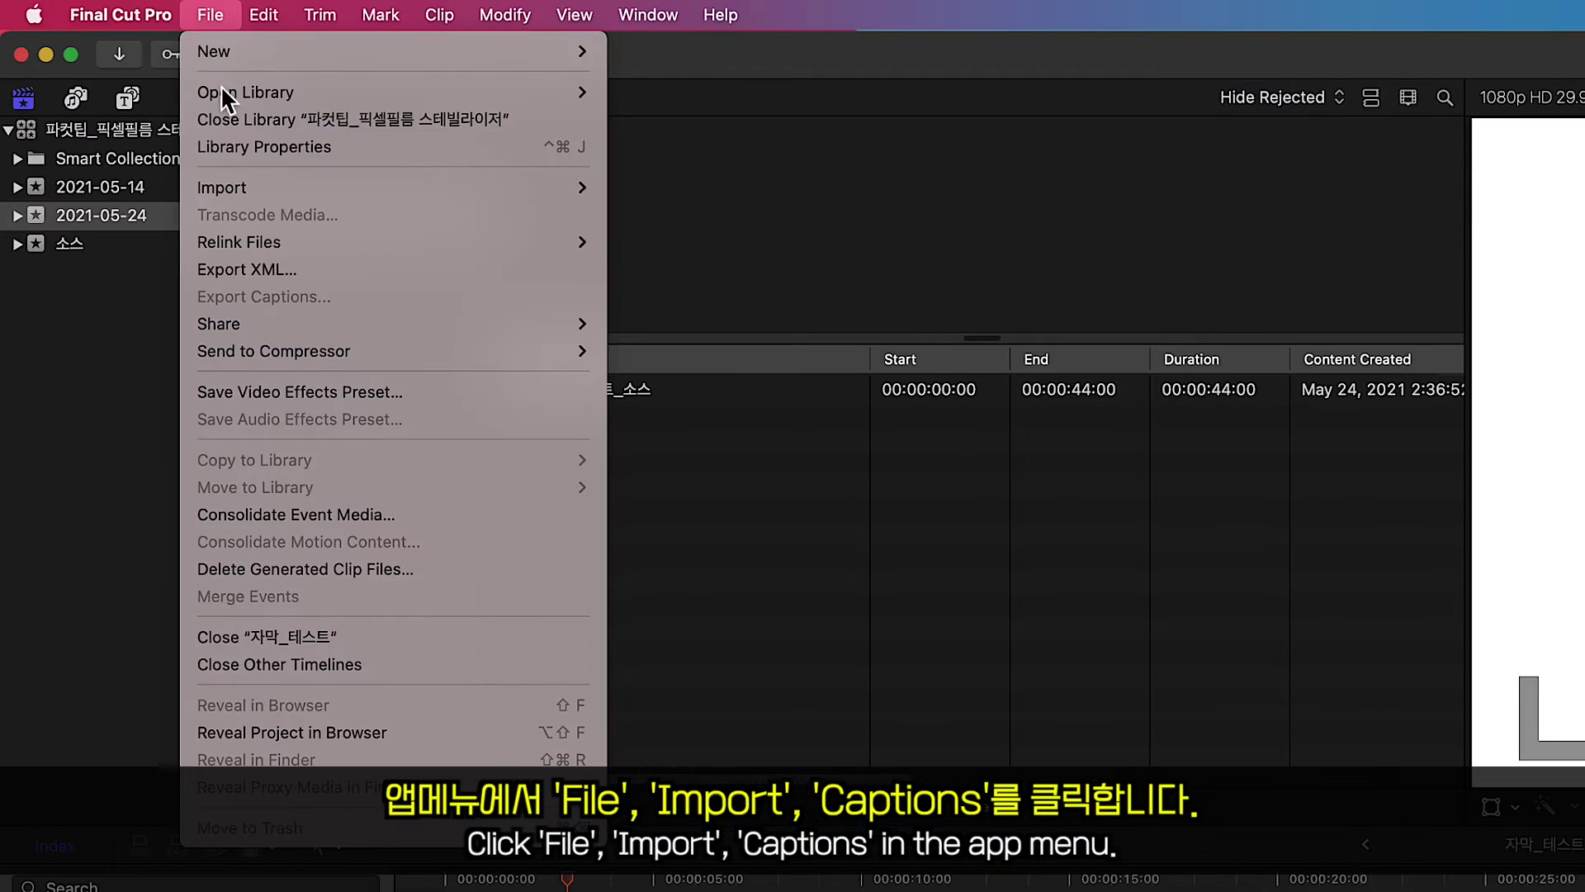
pyautogui.moveTo(225, 190)
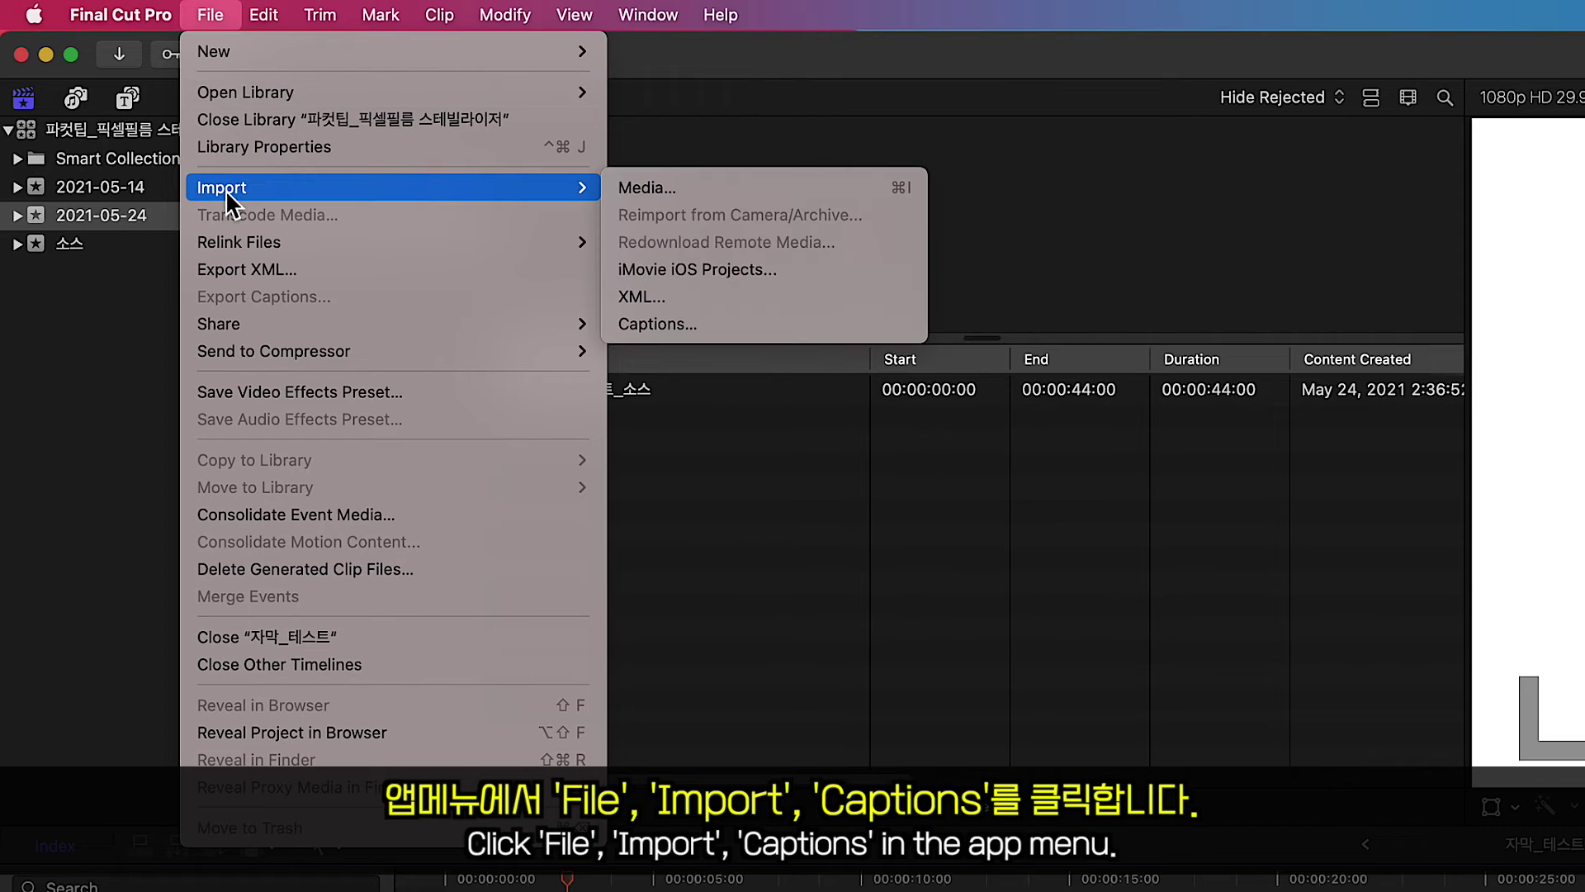
pyautogui.click(661, 325)
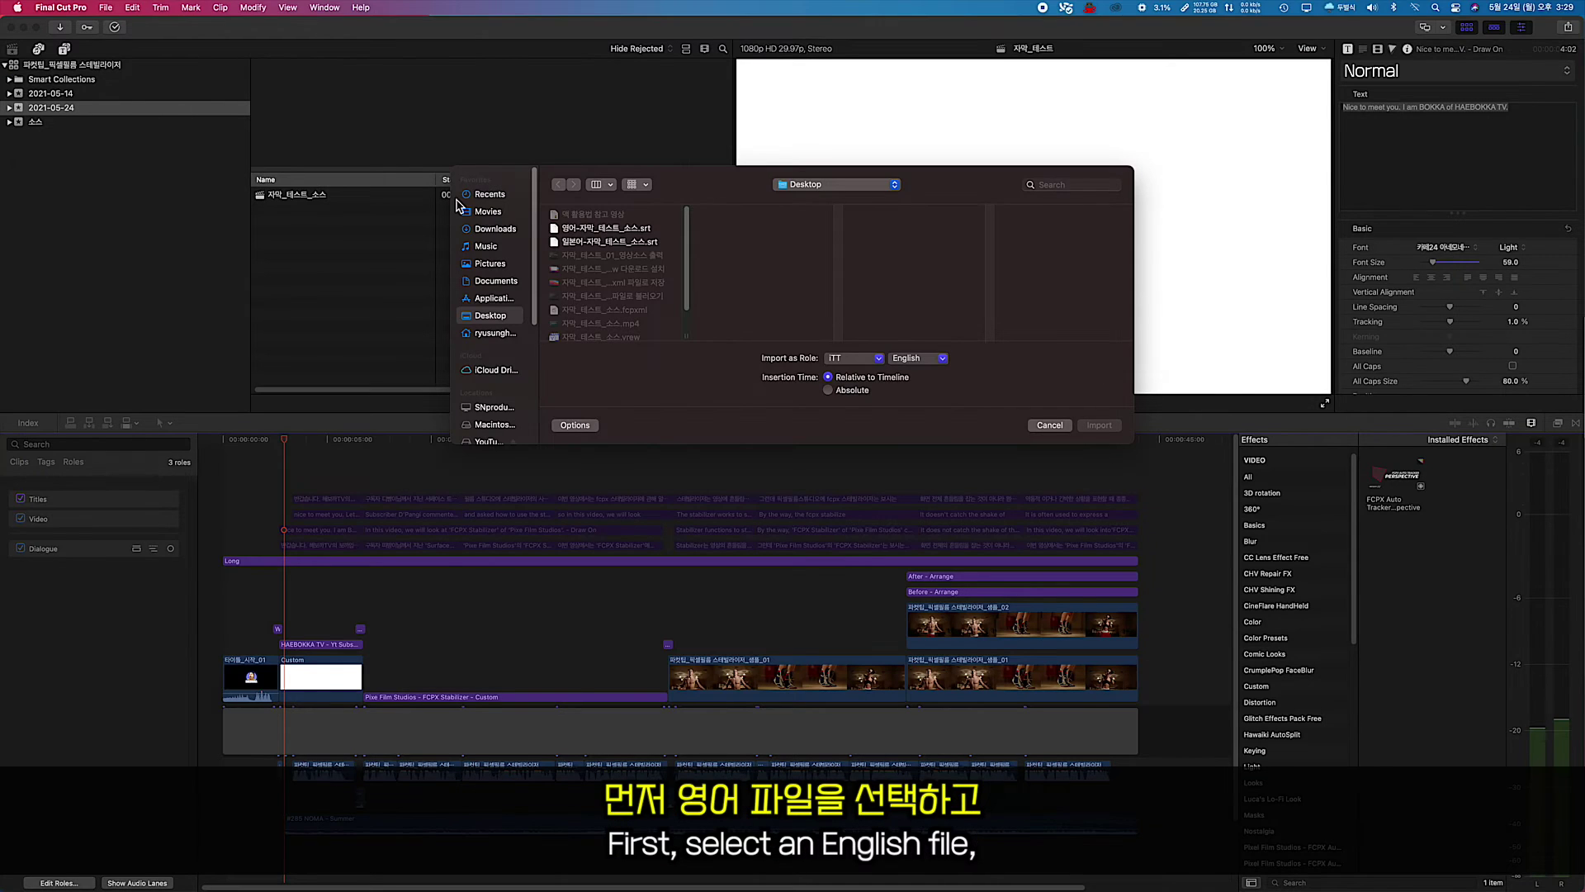
pyautogui.click(586, 232)
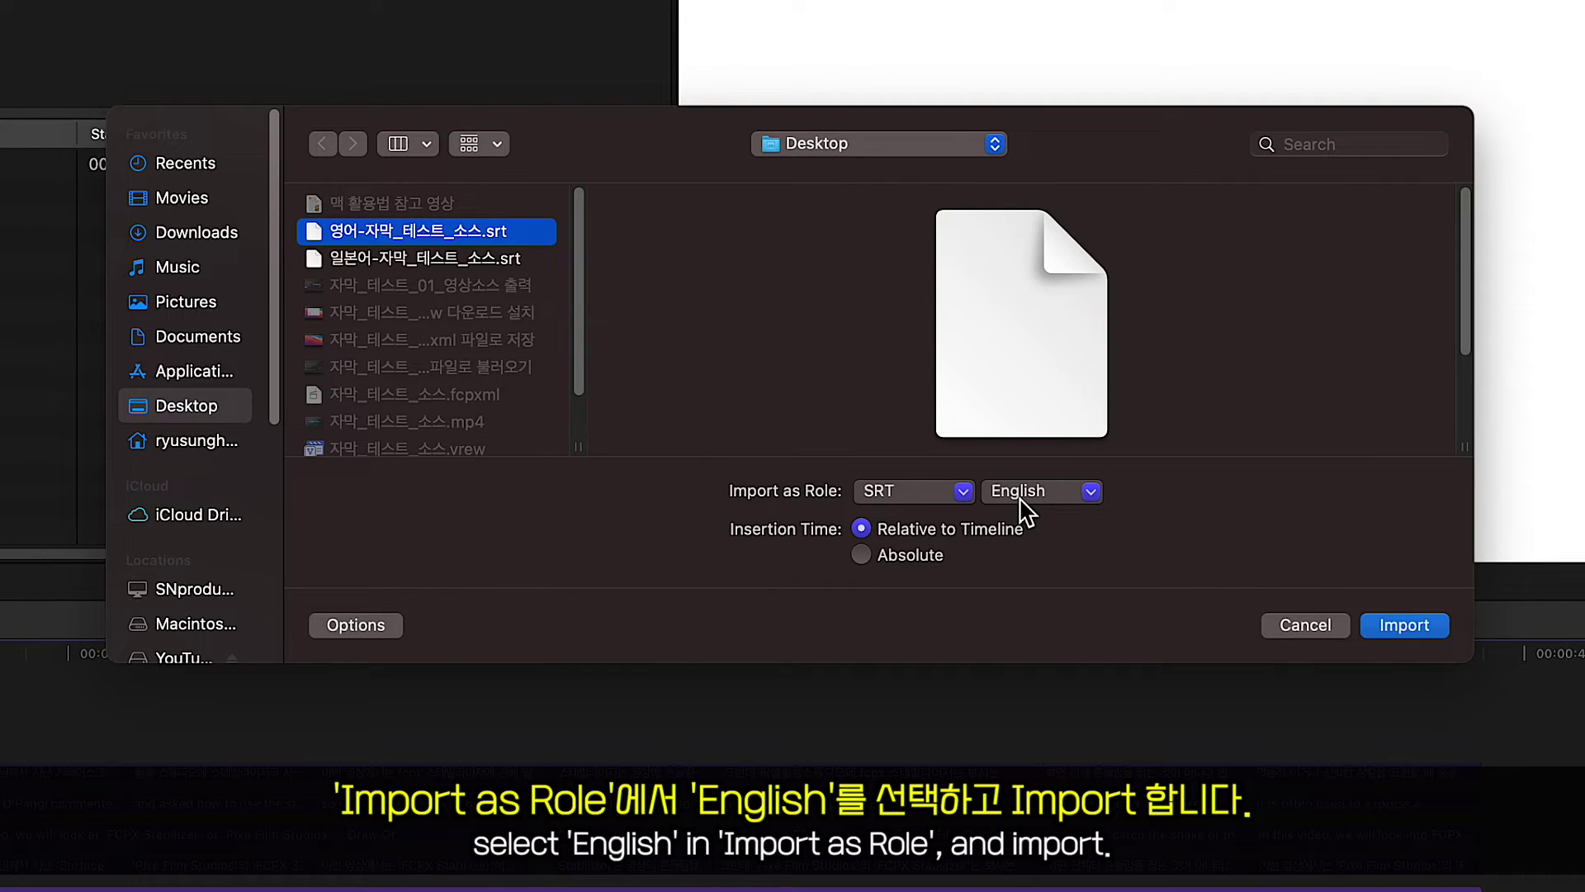
pyautogui.click(1395, 630)
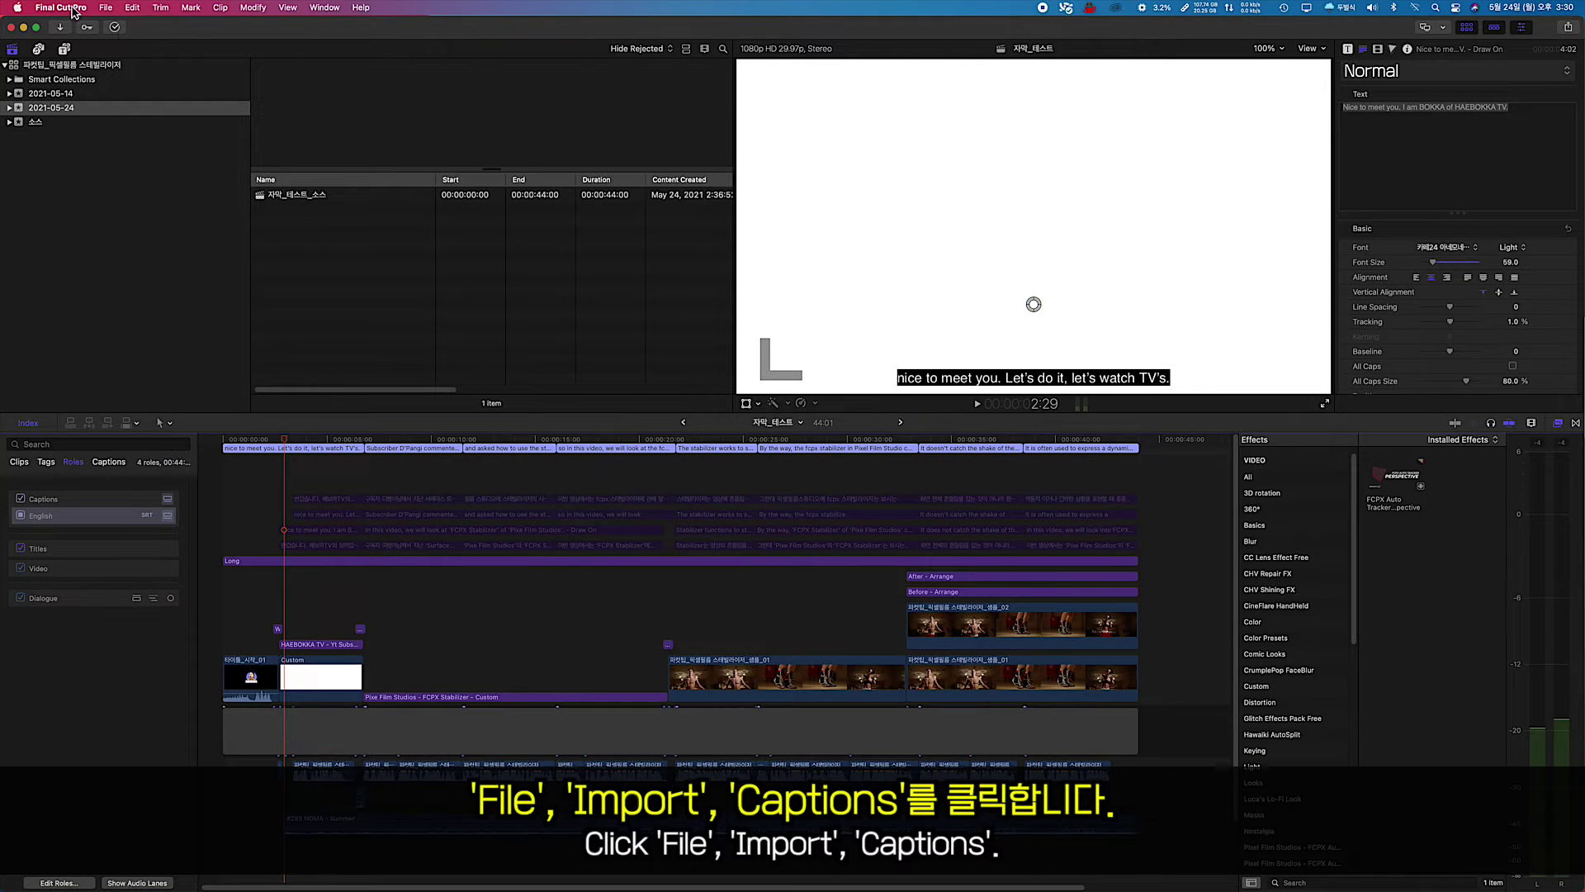
# Import 일본어-자막_테스트_소스.srt as captions with the SRT Japanese role, relative to the timeline
pyautogui.click(106, 10)
pyautogui.moveTo(116, 94)
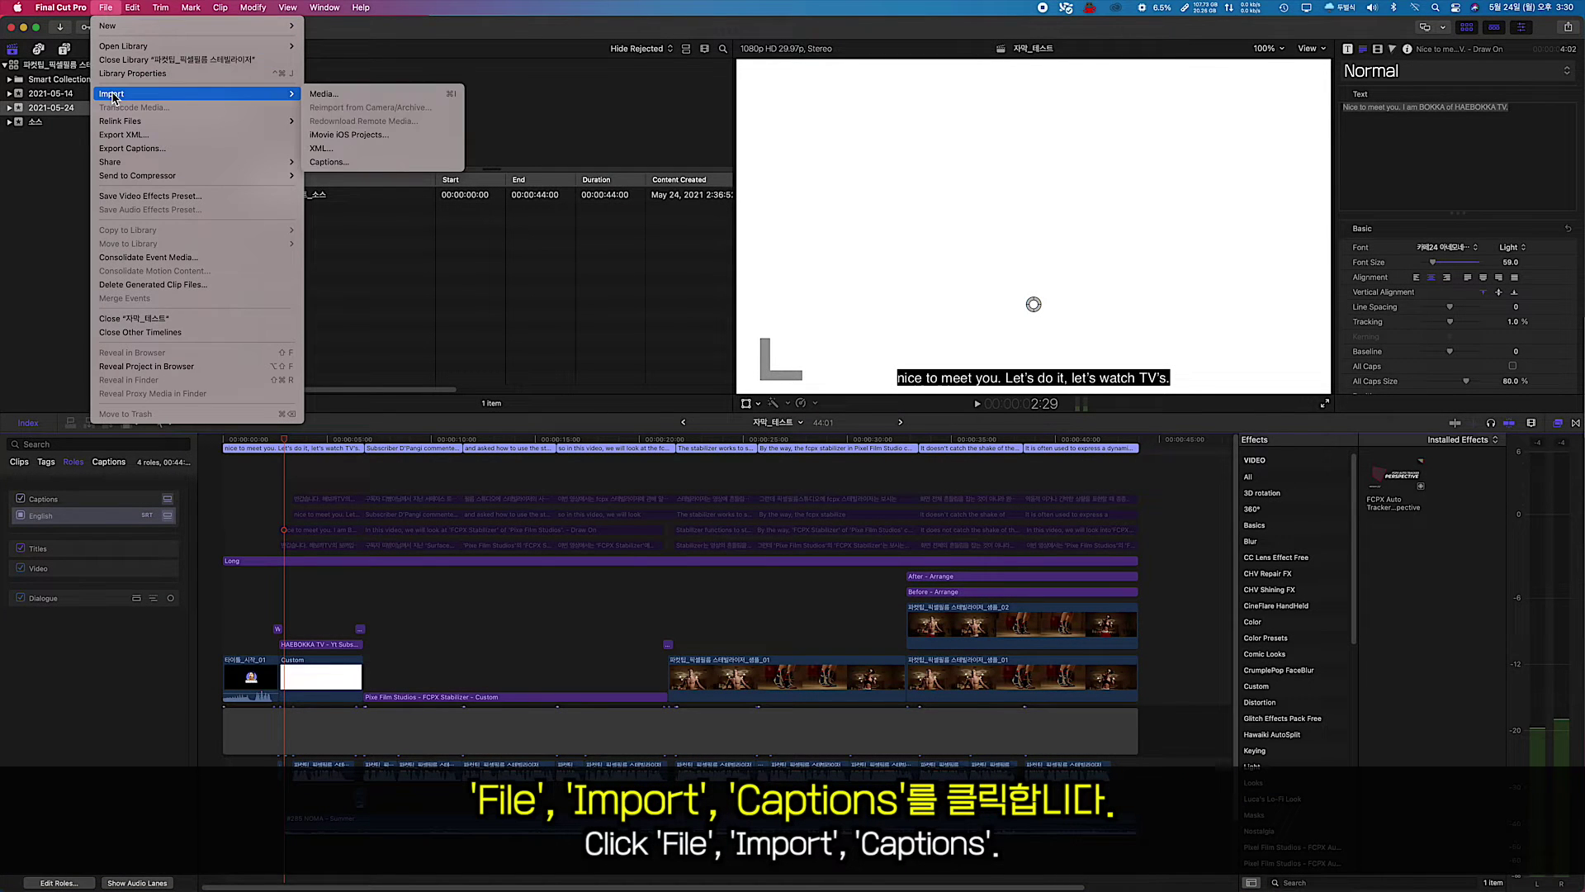
pyautogui.click(345, 163)
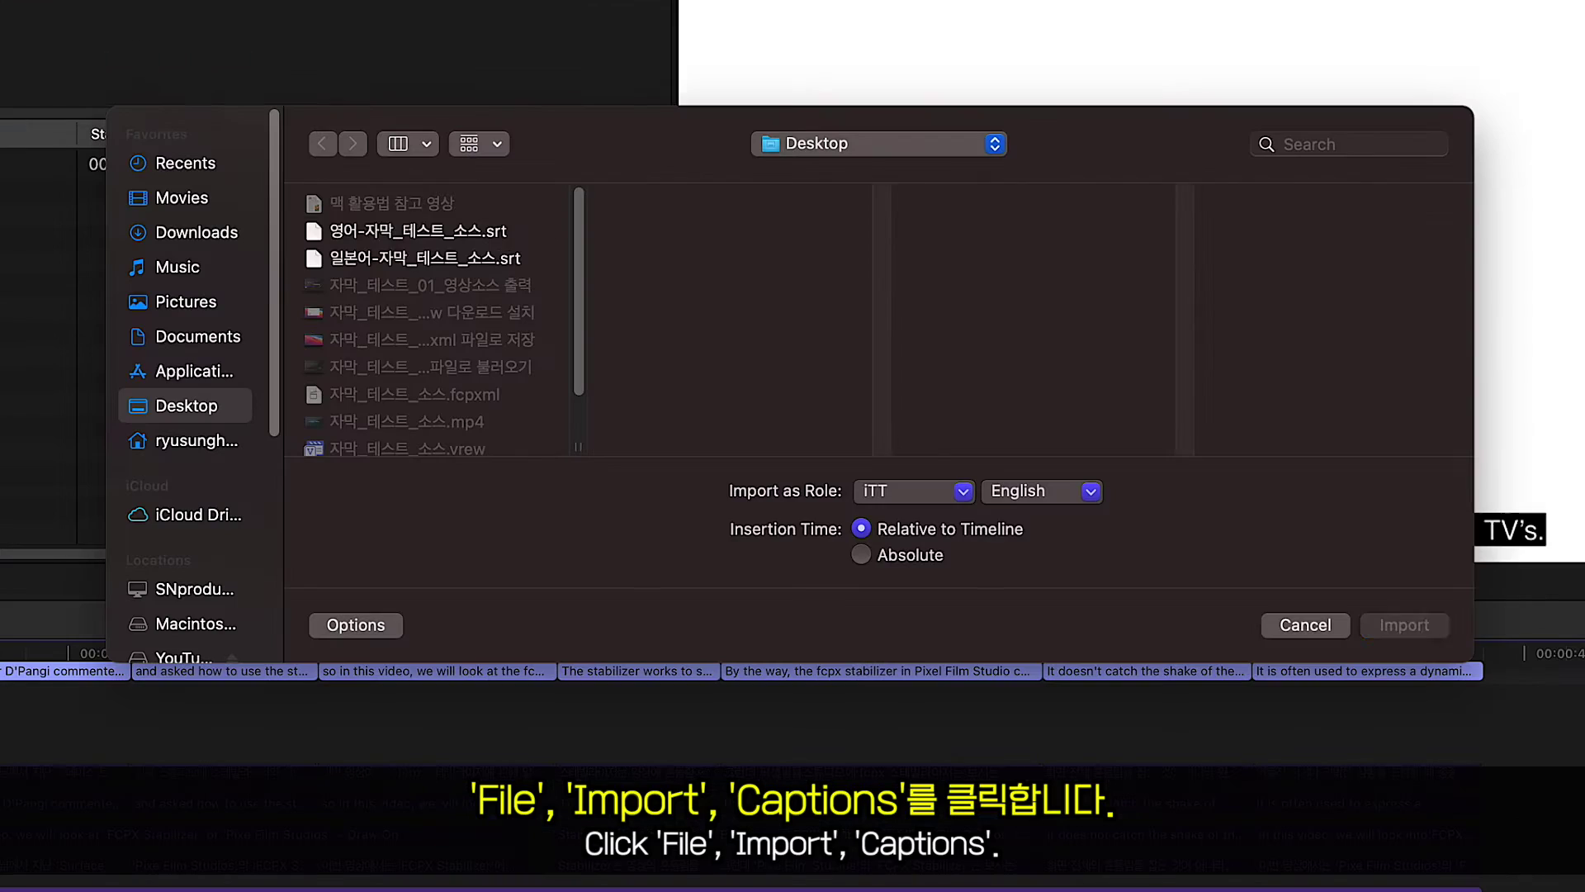
pyautogui.click(595, 232)
pyautogui.click(599, 243)
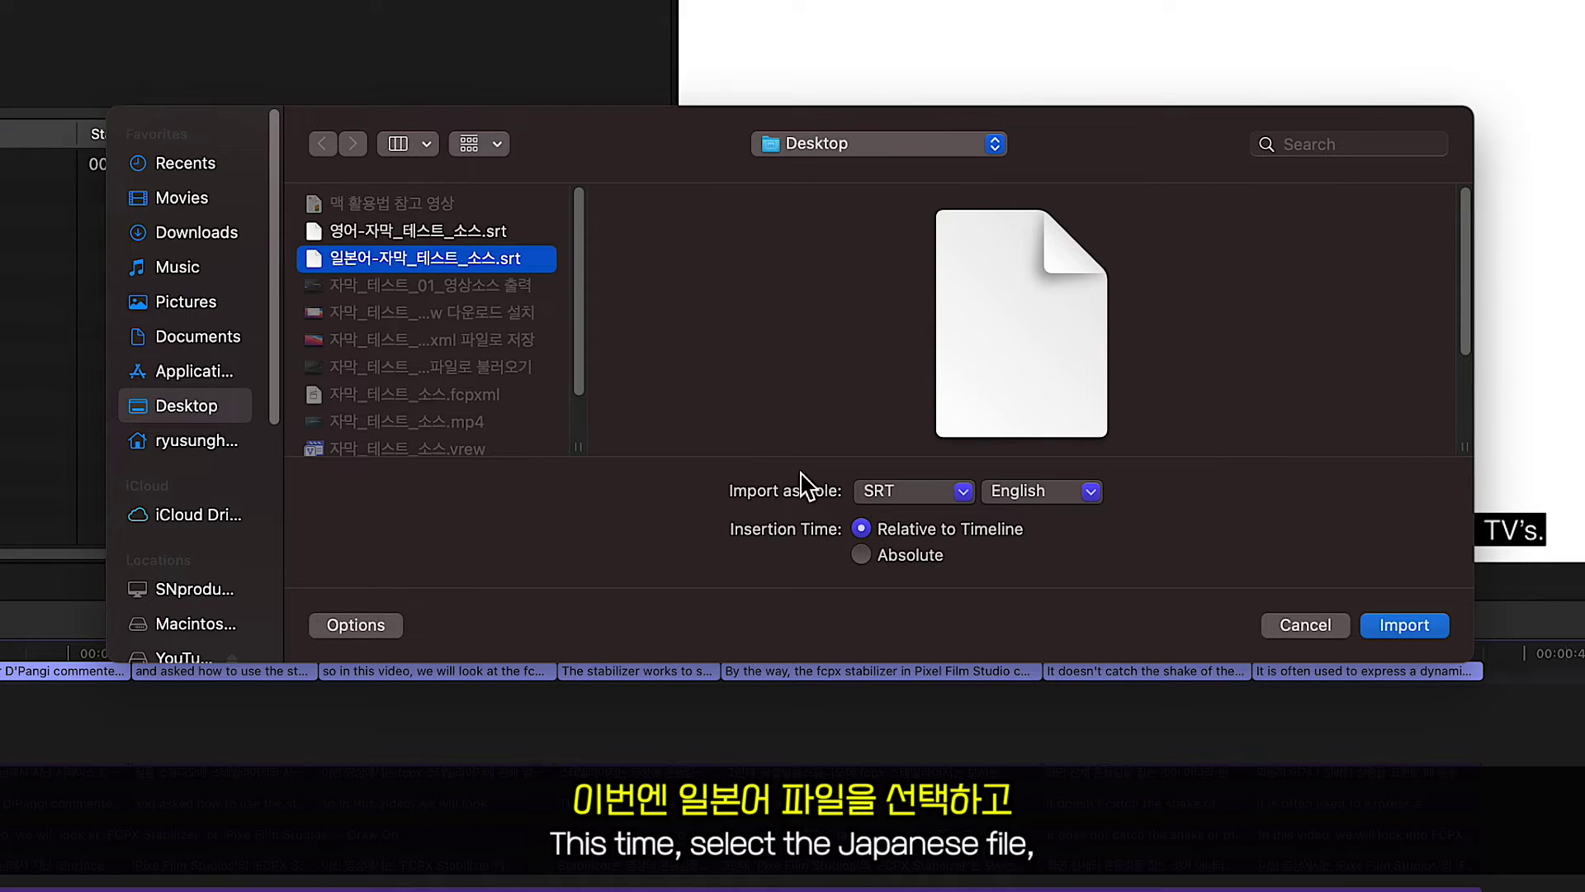
pyautogui.click(1092, 494)
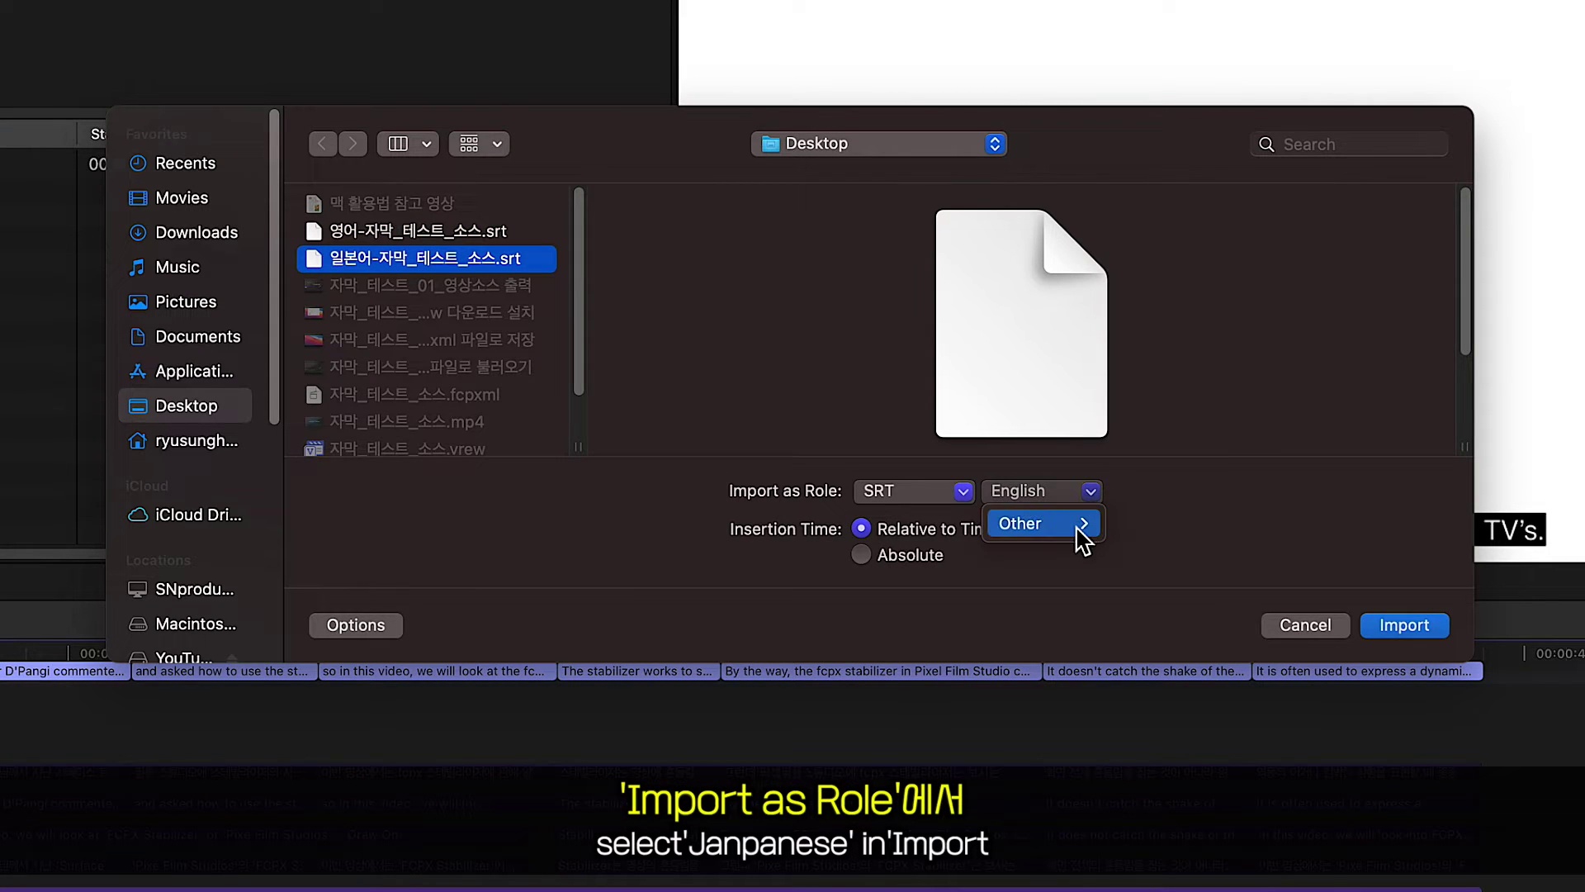
pyautogui.moveTo(1079, 523)
pyautogui.click(1176, 673)
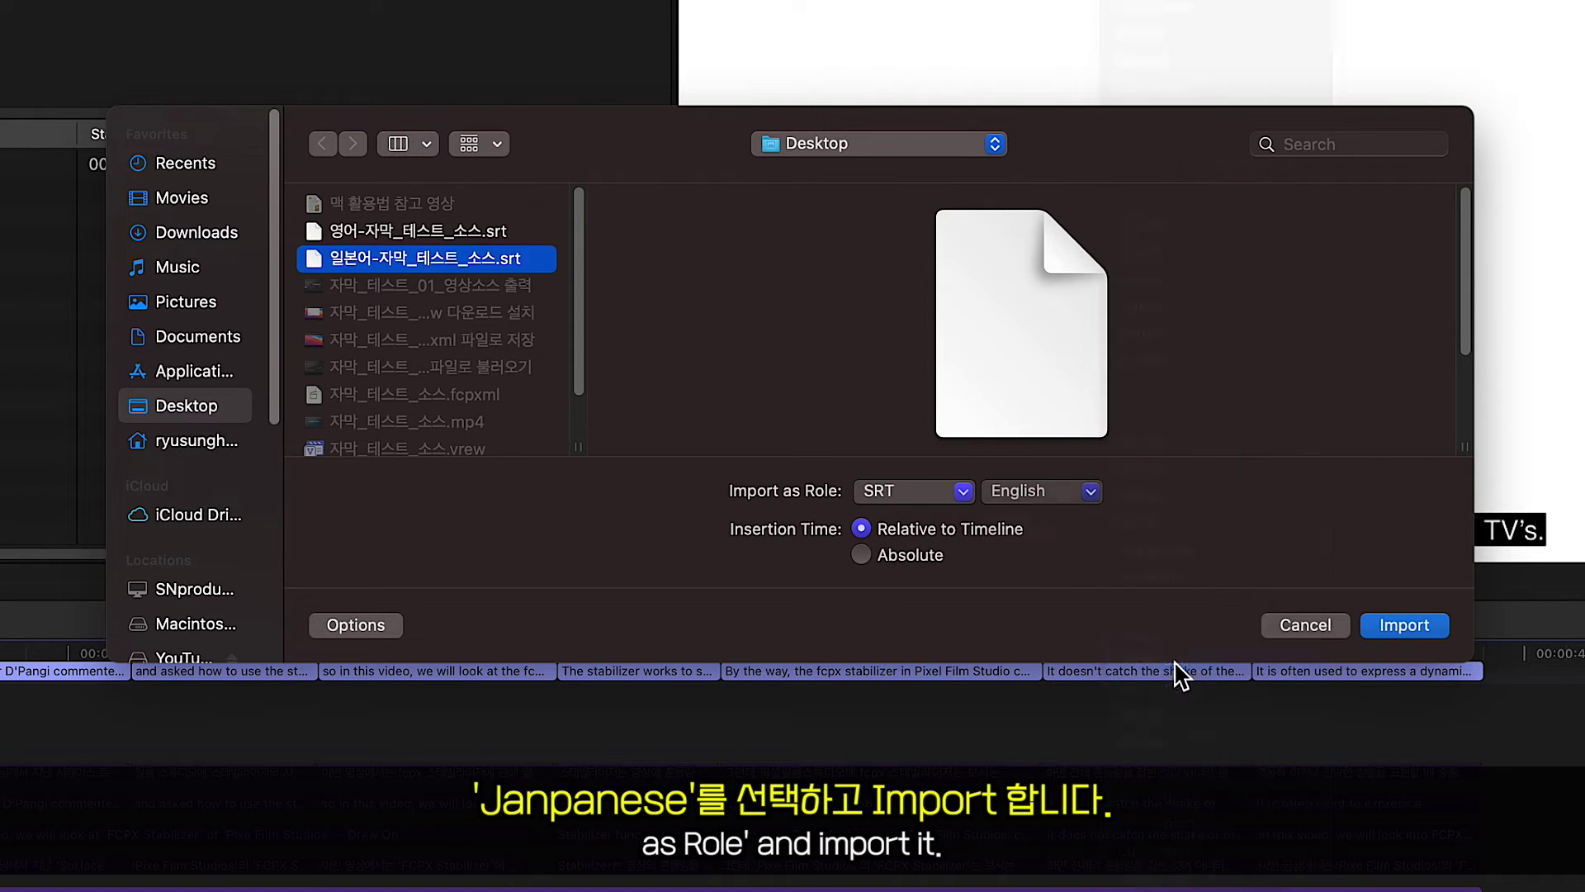
pyautogui.click(1404, 624)
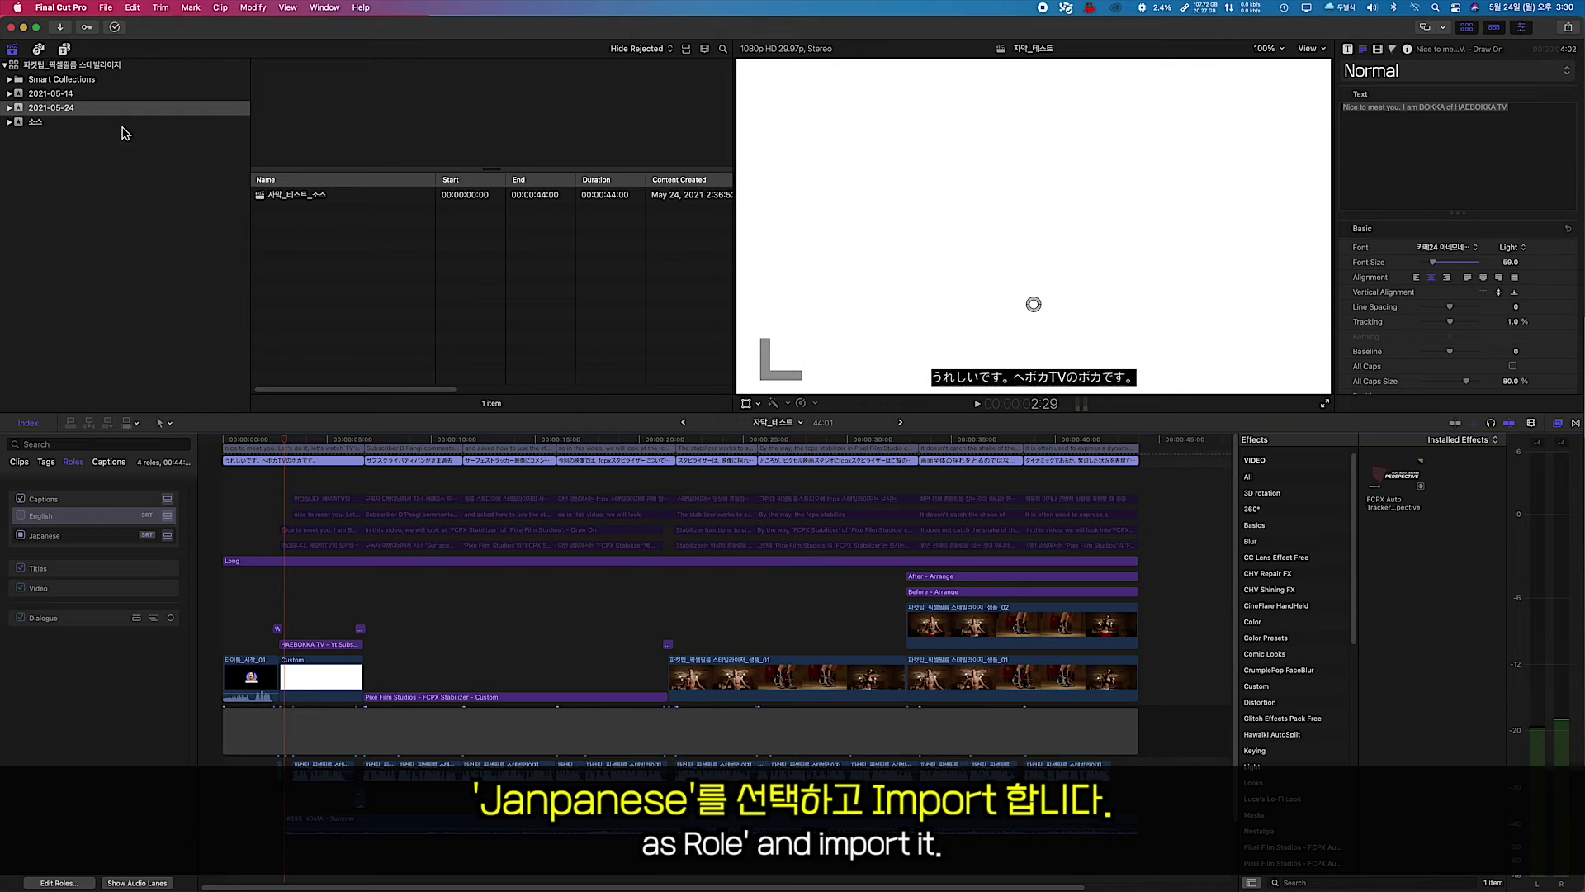
# Import original-자막_테스트_소스.srt as captions with the SRT Korean role, relative to the timeline
pyautogui.click(107, 10)
pyautogui.moveTo(125, 93)
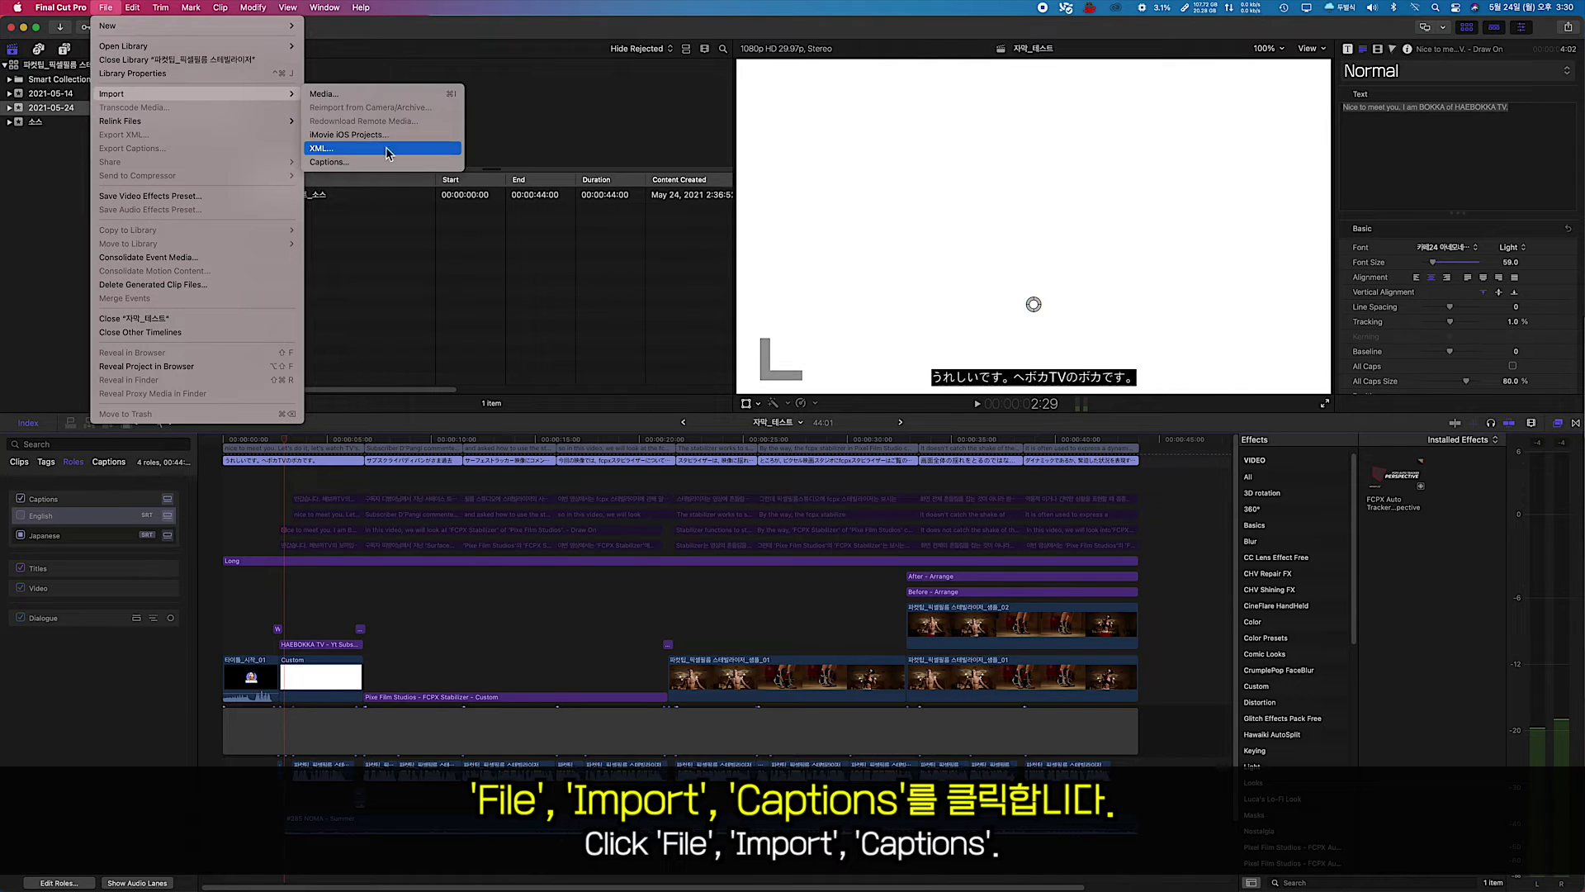
pyautogui.click(337, 162)
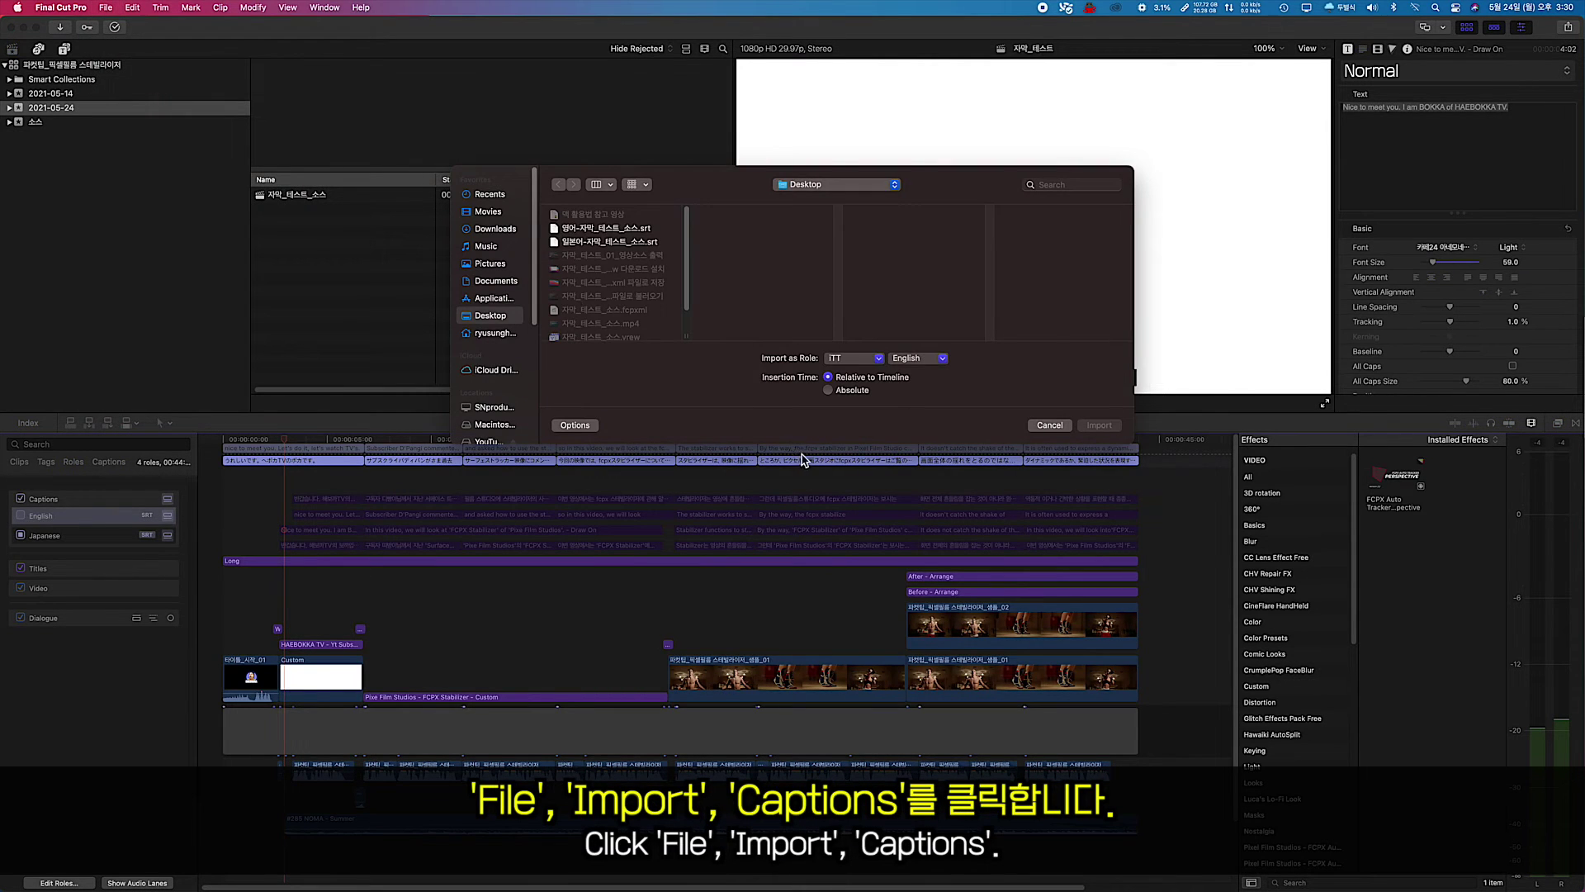
pyautogui.scroll(-3, 690, 271)
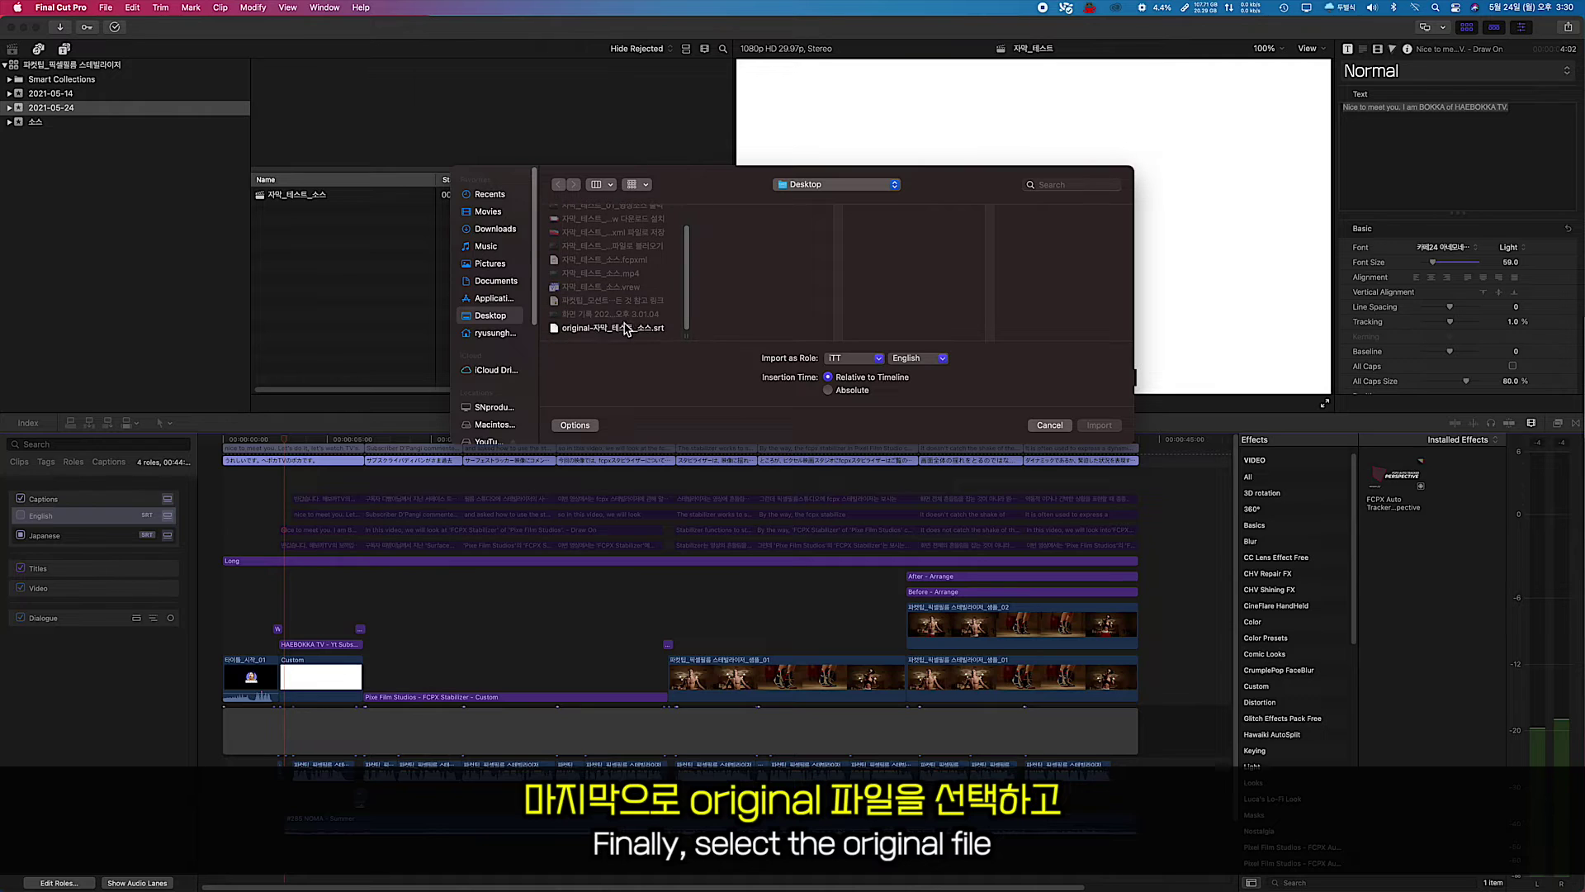
pyautogui.click(618, 328)
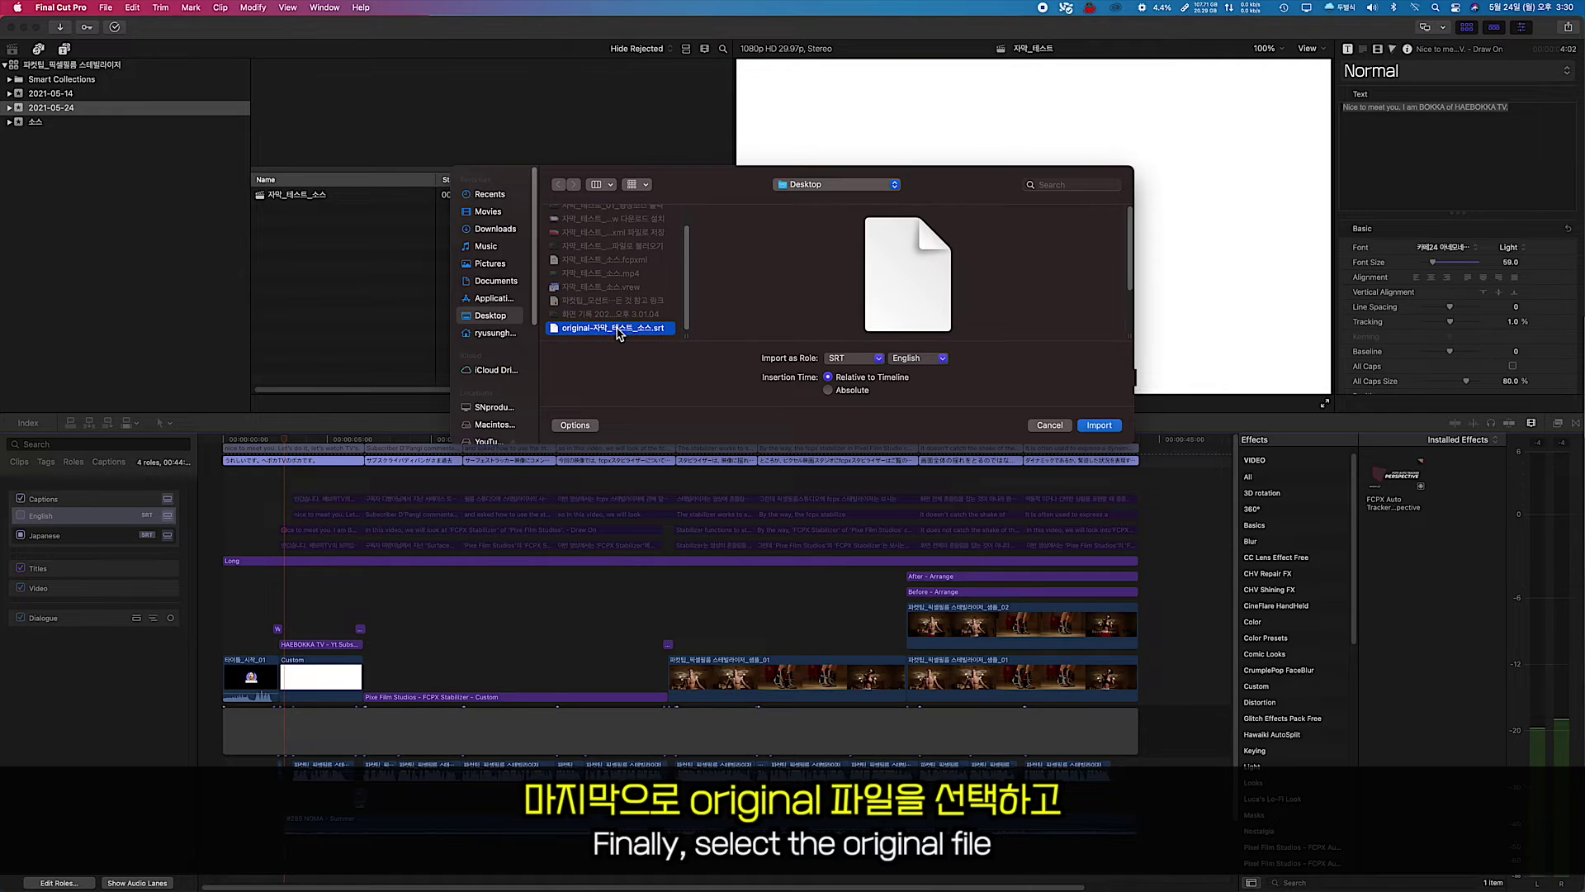
pyautogui.click(943, 358)
pyautogui.moveTo(932, 388)
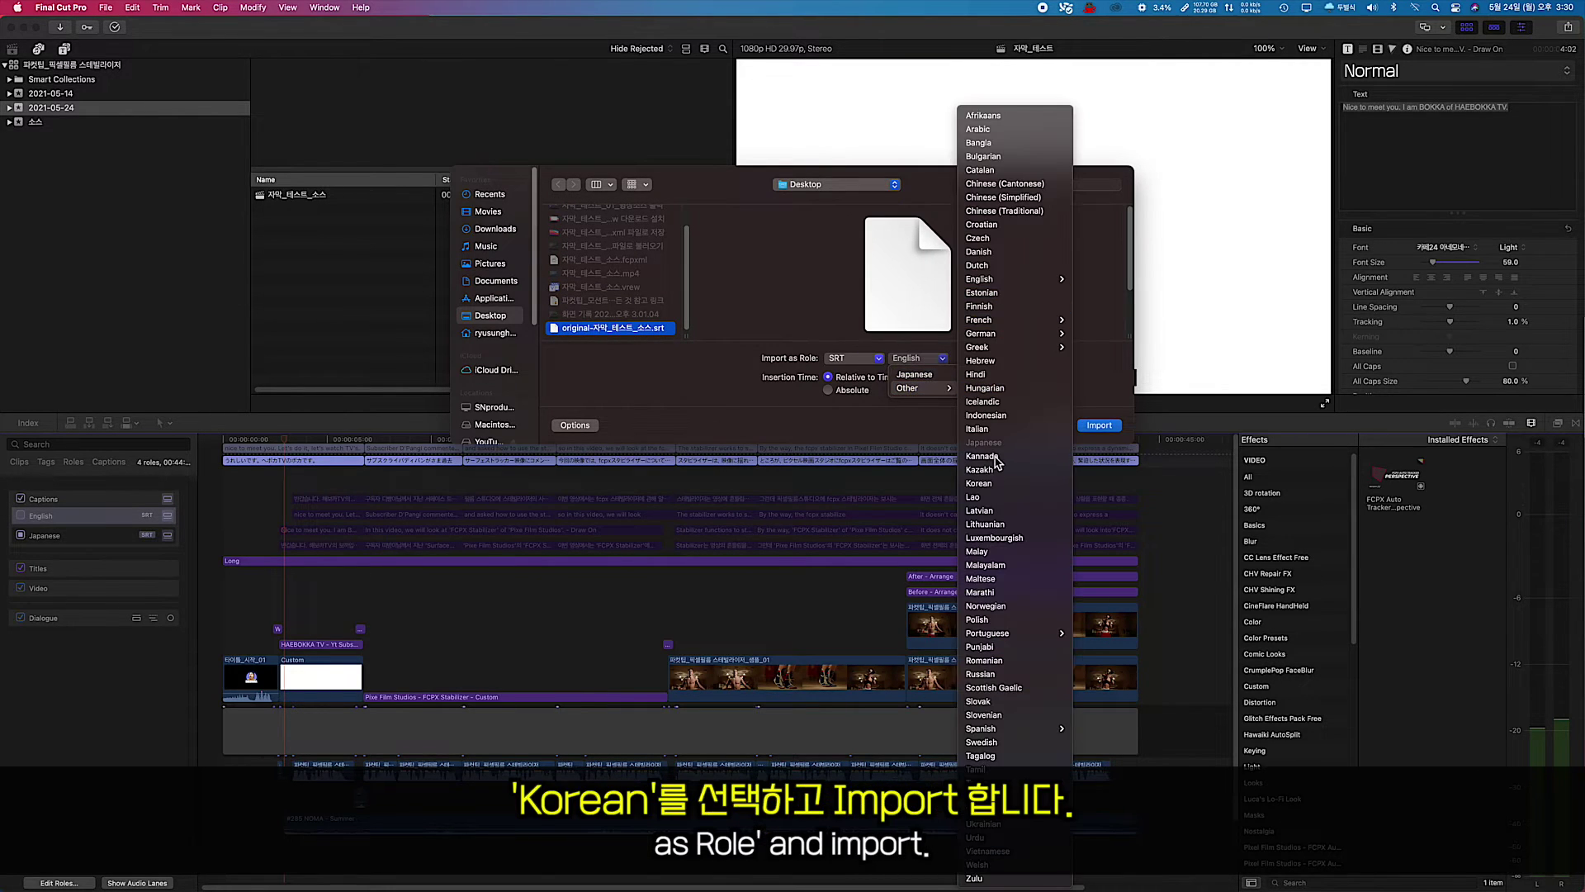
pyautogui.click(996, 484)
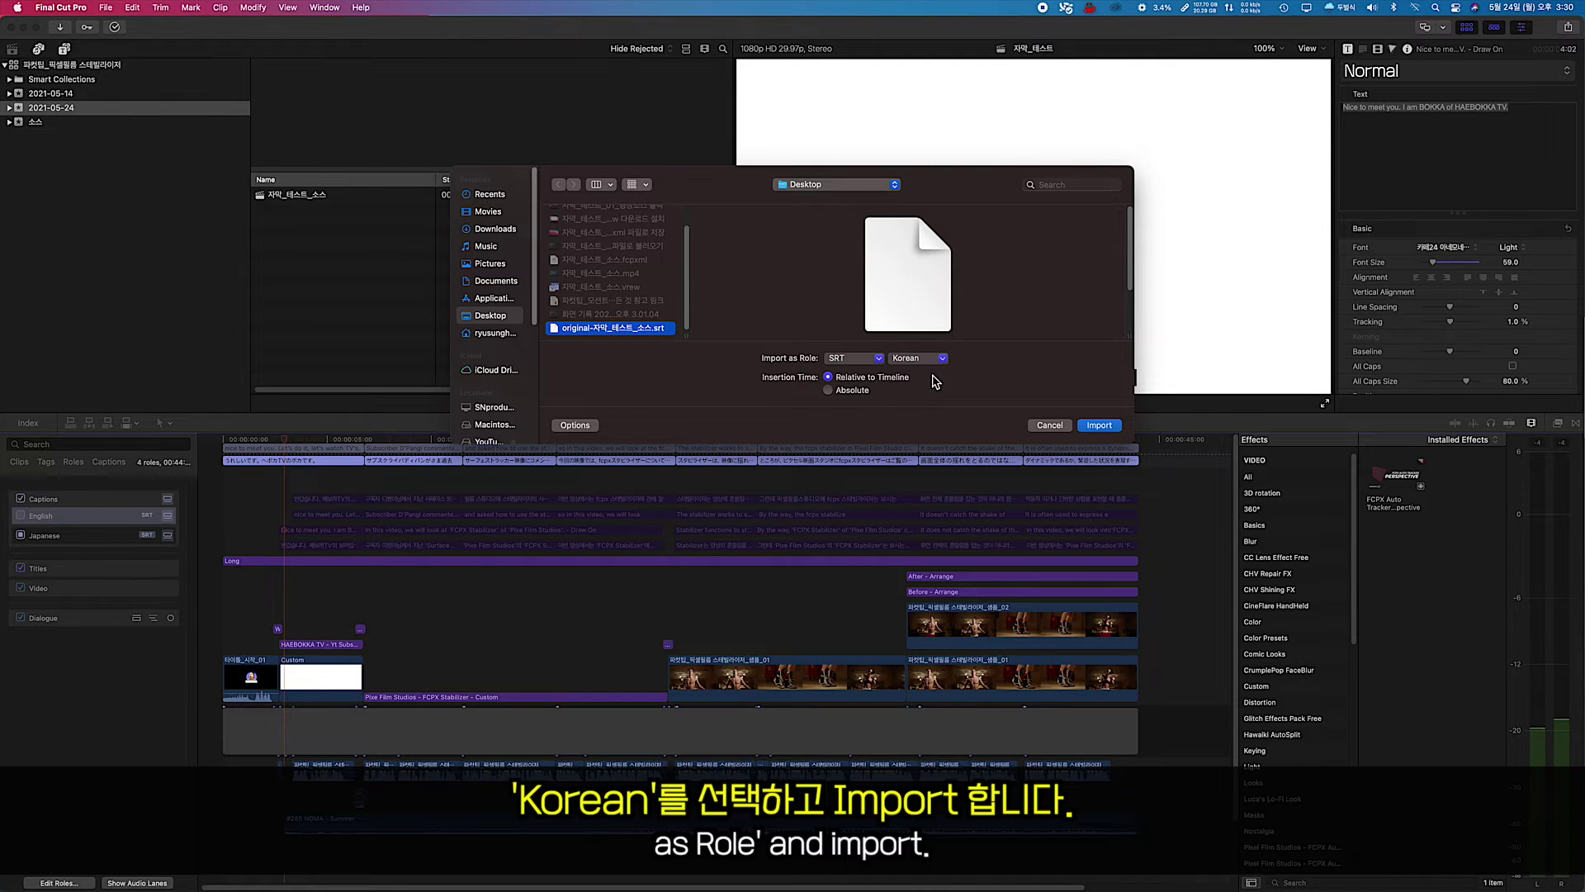
pyautogui.click(1098, 426)
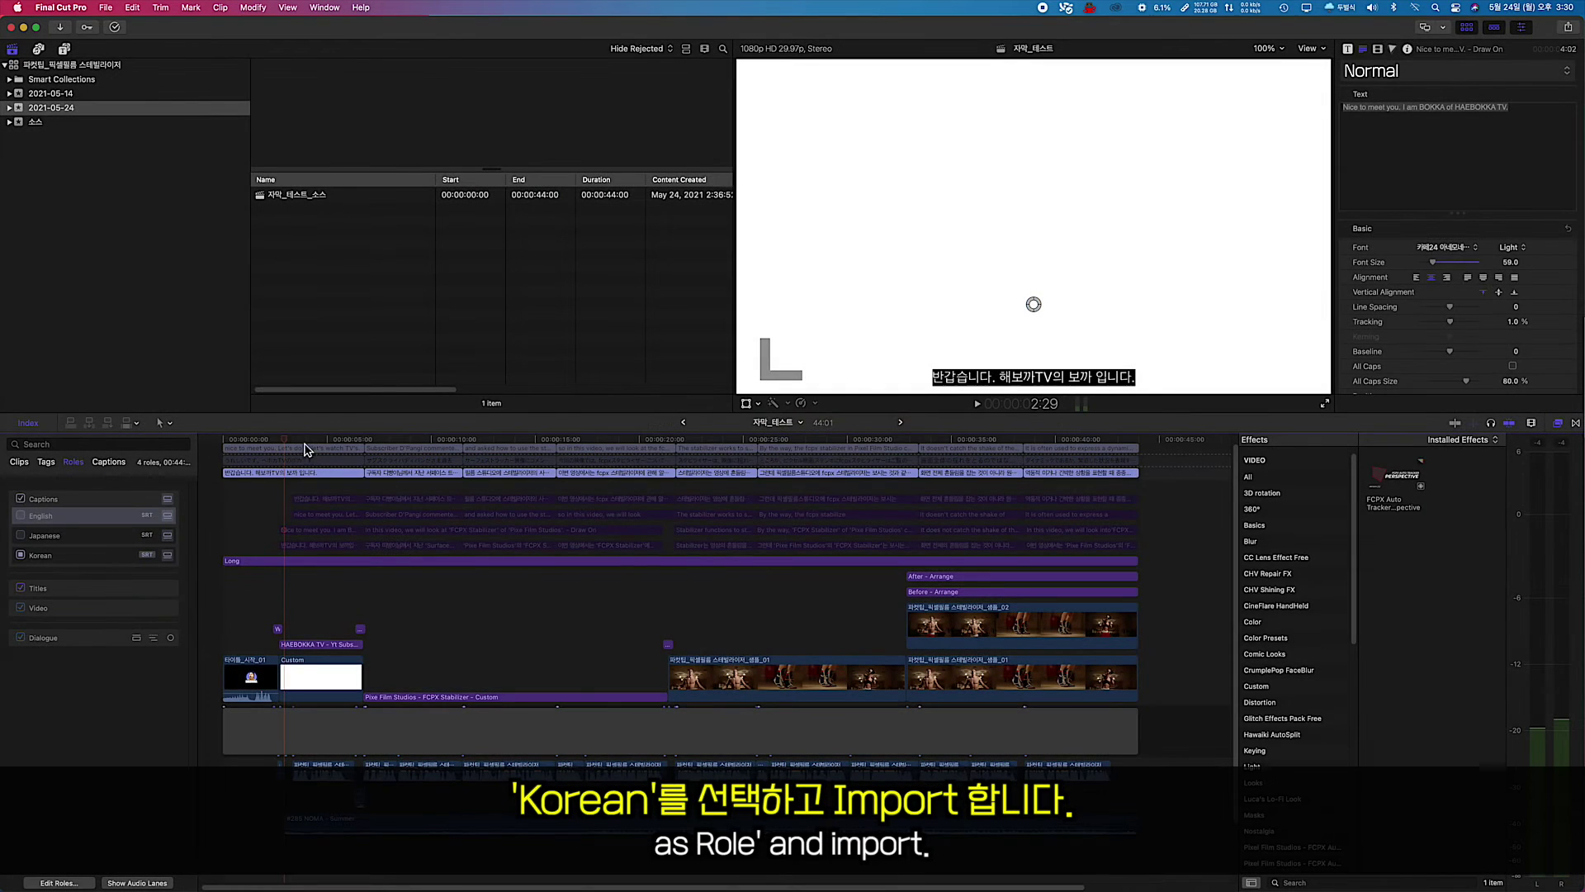
# Preview the Japanese captions, make the English captions active instead, and enable the topmost row of Korean title clips
pyautogui.click(418, 453)
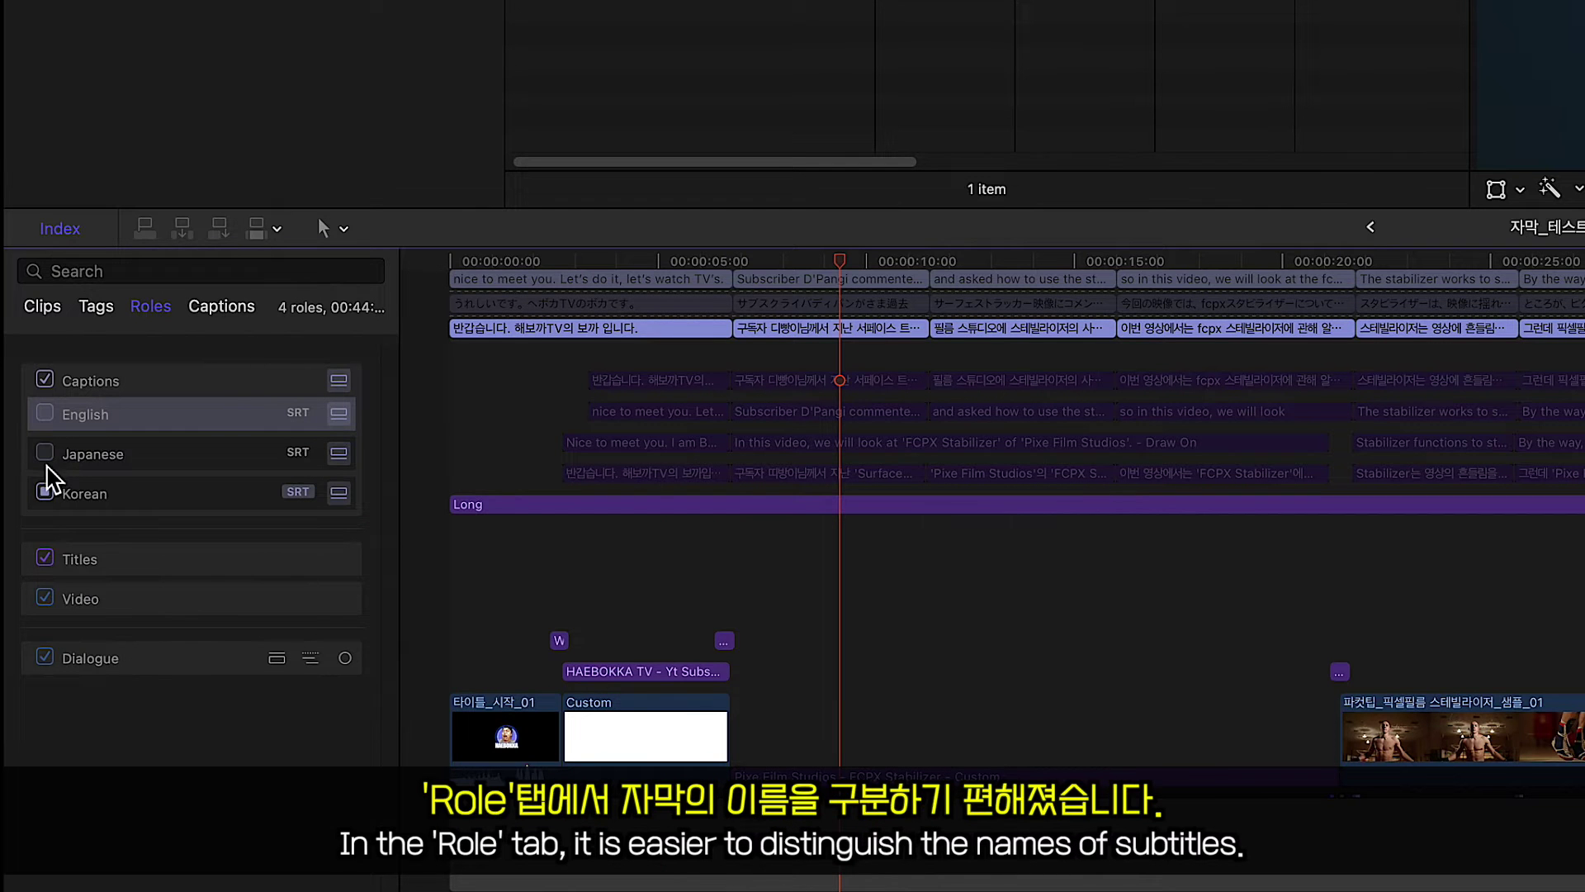
pyautogui.click(44, 453)
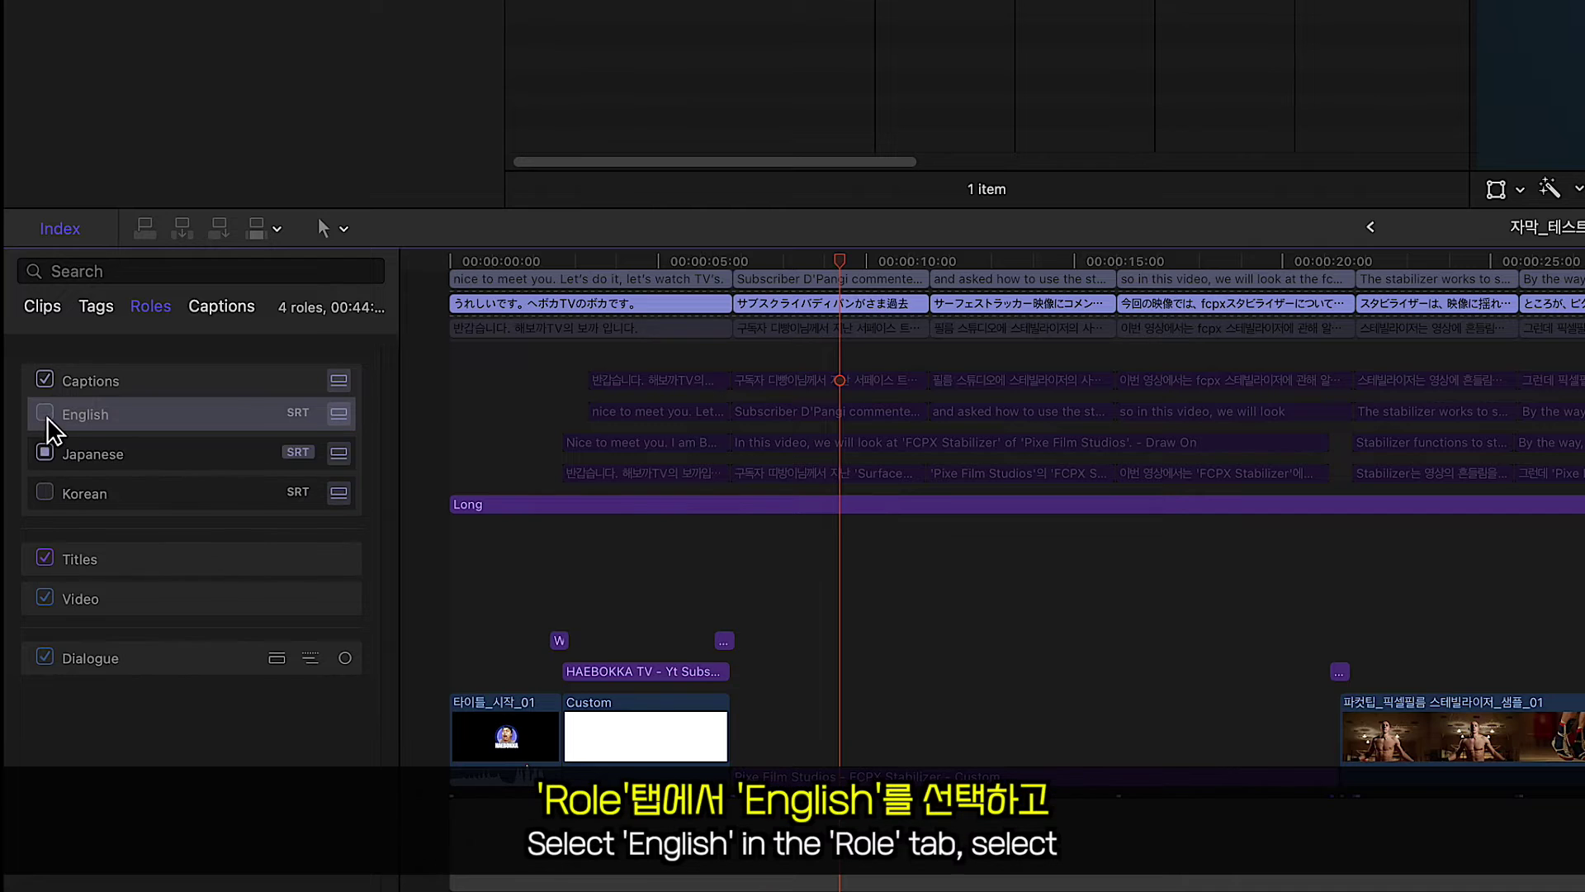
pyautogui.click(45, 415)
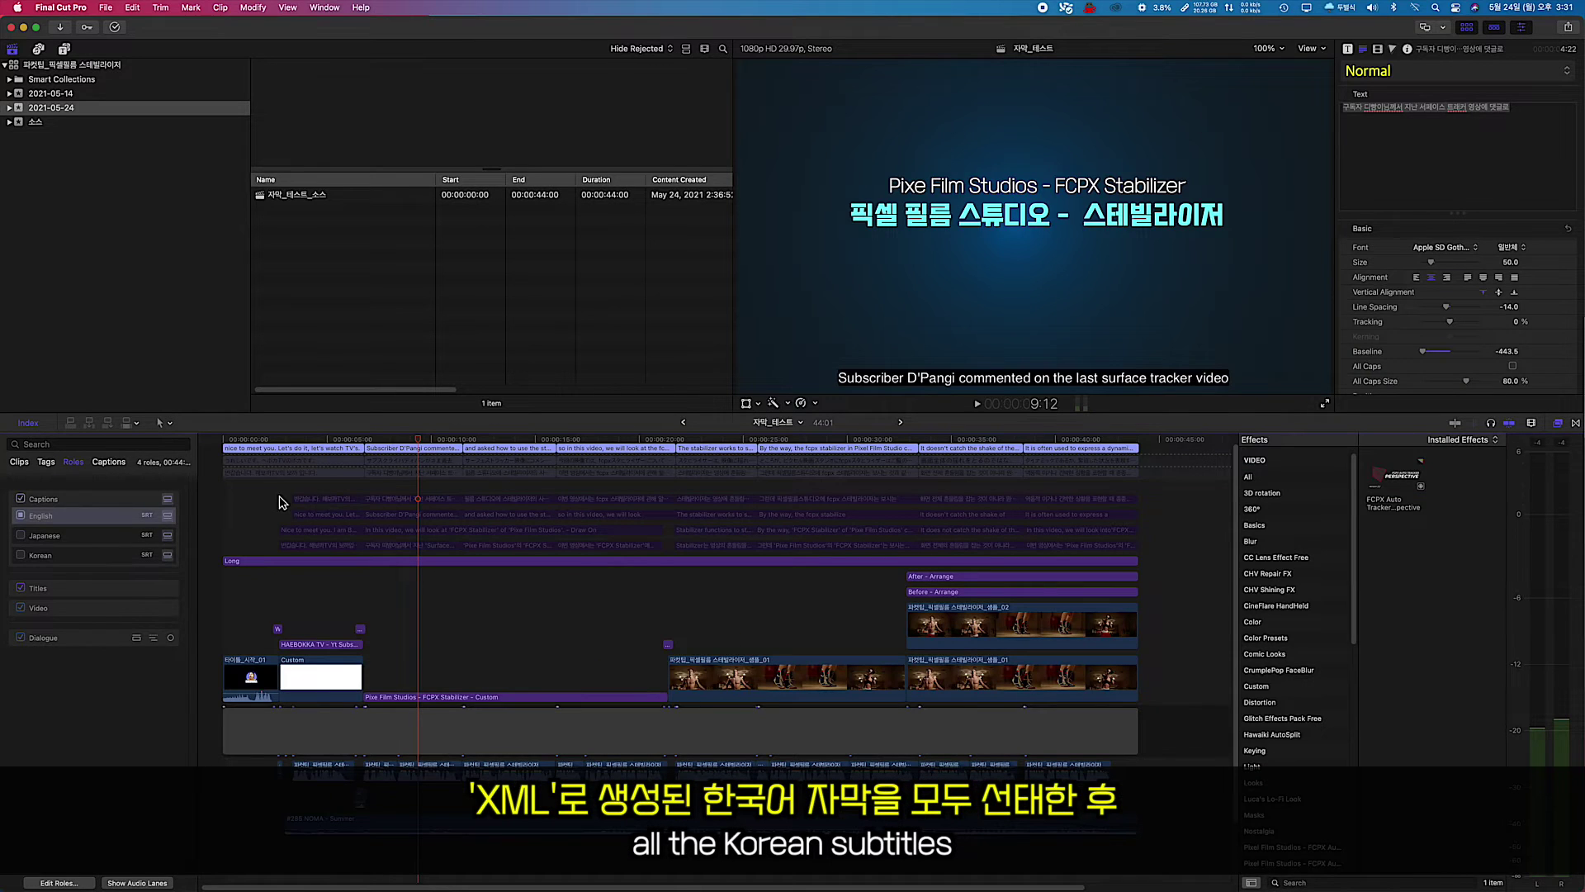
pyautogui.moveTo(279, 496); pyautogui.dragTo(1151, 505)
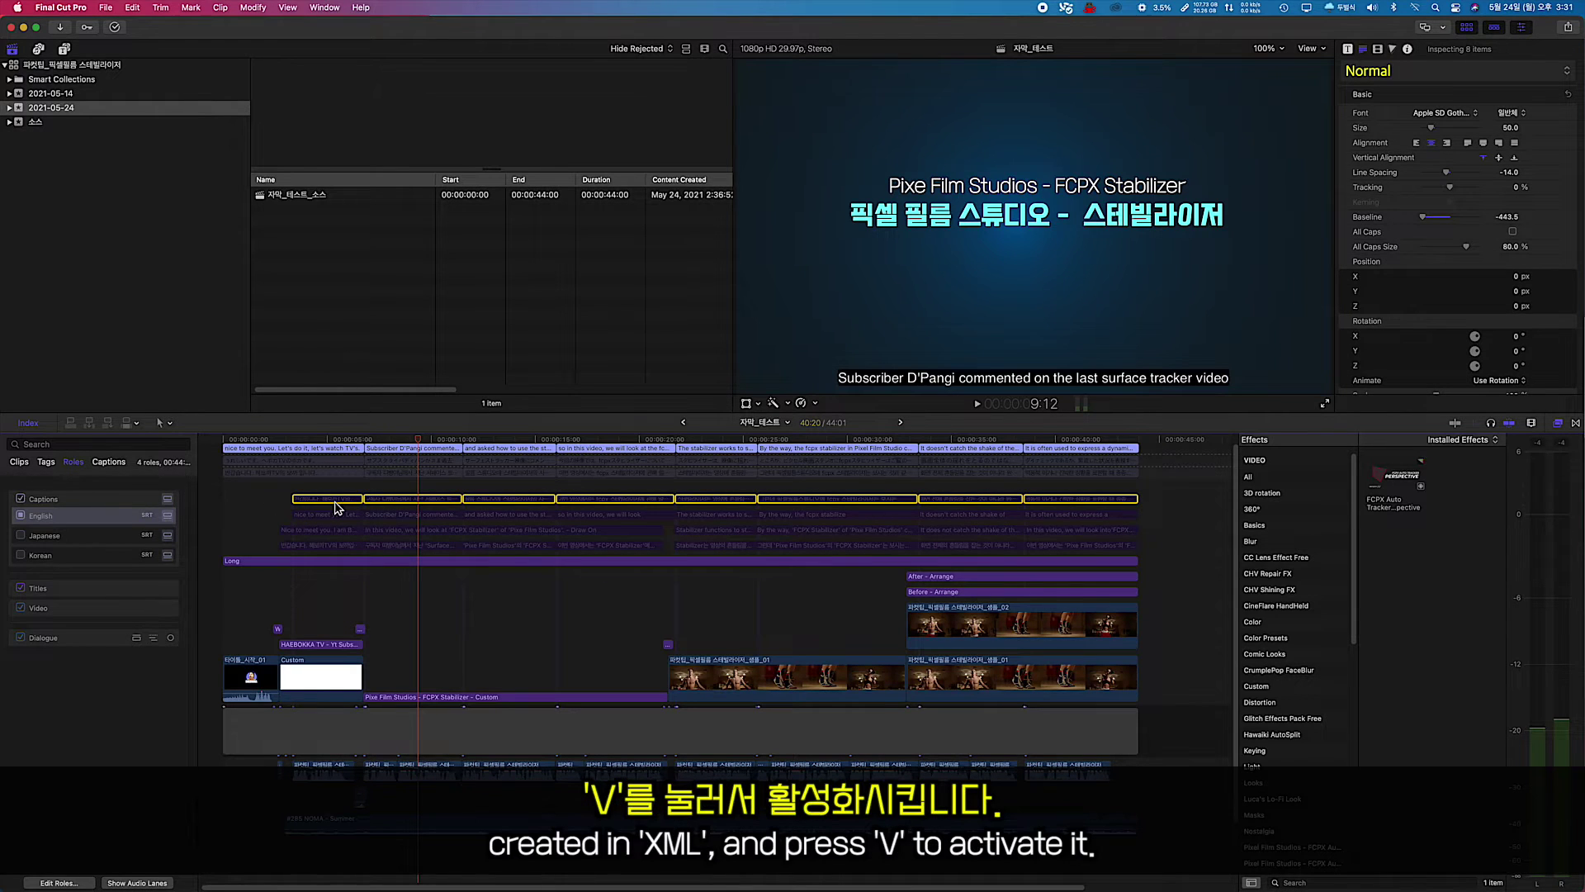
pyautogui.press('v')
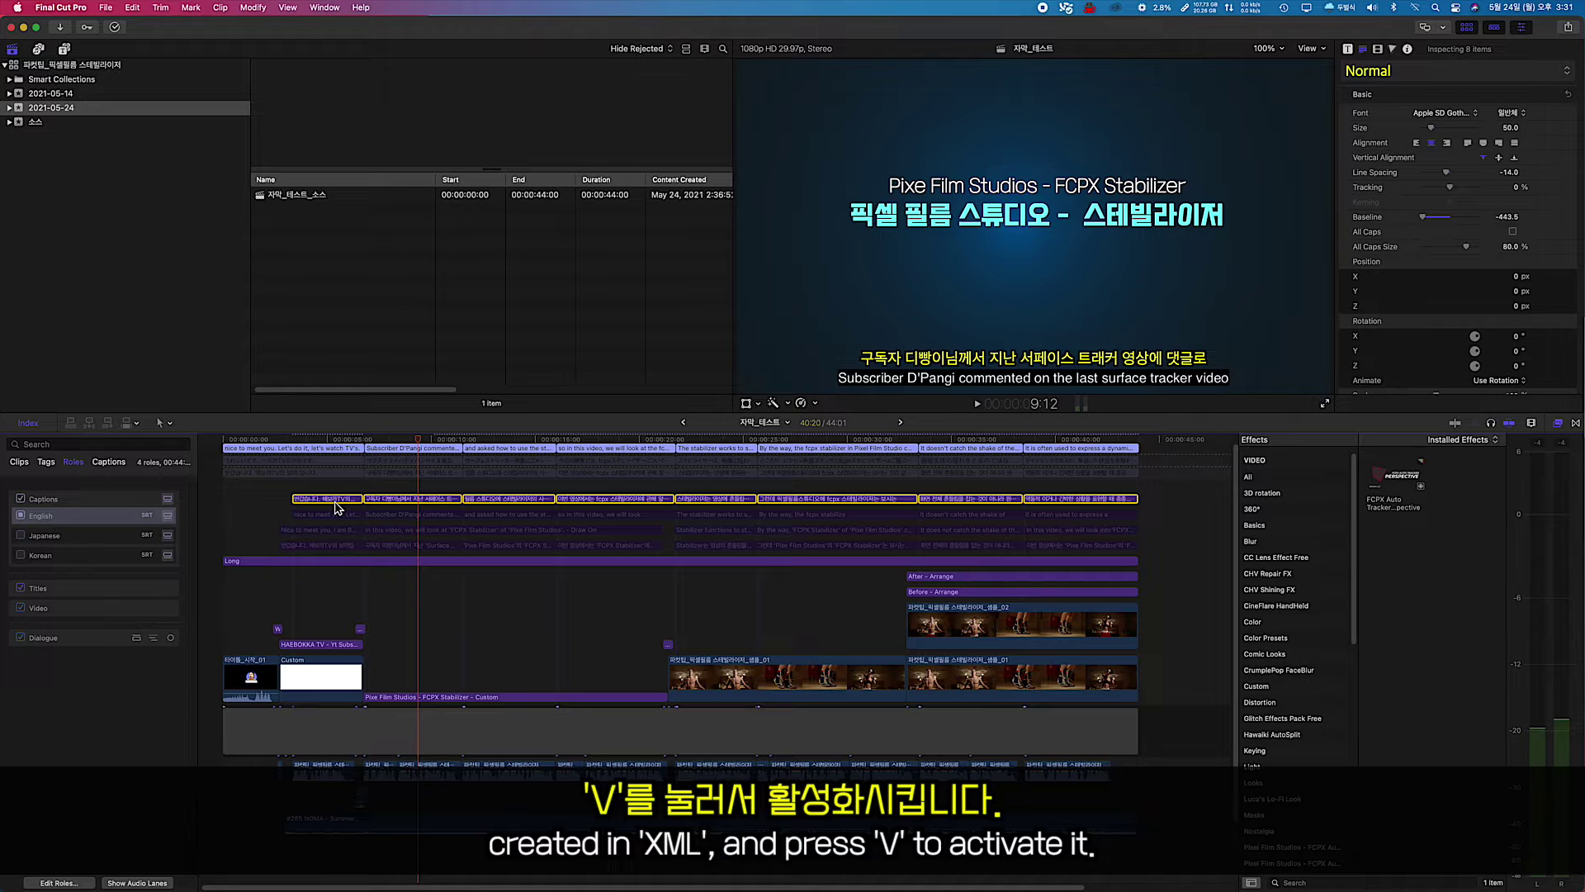
# Trim the start of the first caption in each language to the first Korean title at 3:10, and make the Japanese captions active
pyautogui.moveTo(421, 444); pyautogui.dragTo(301, 444)
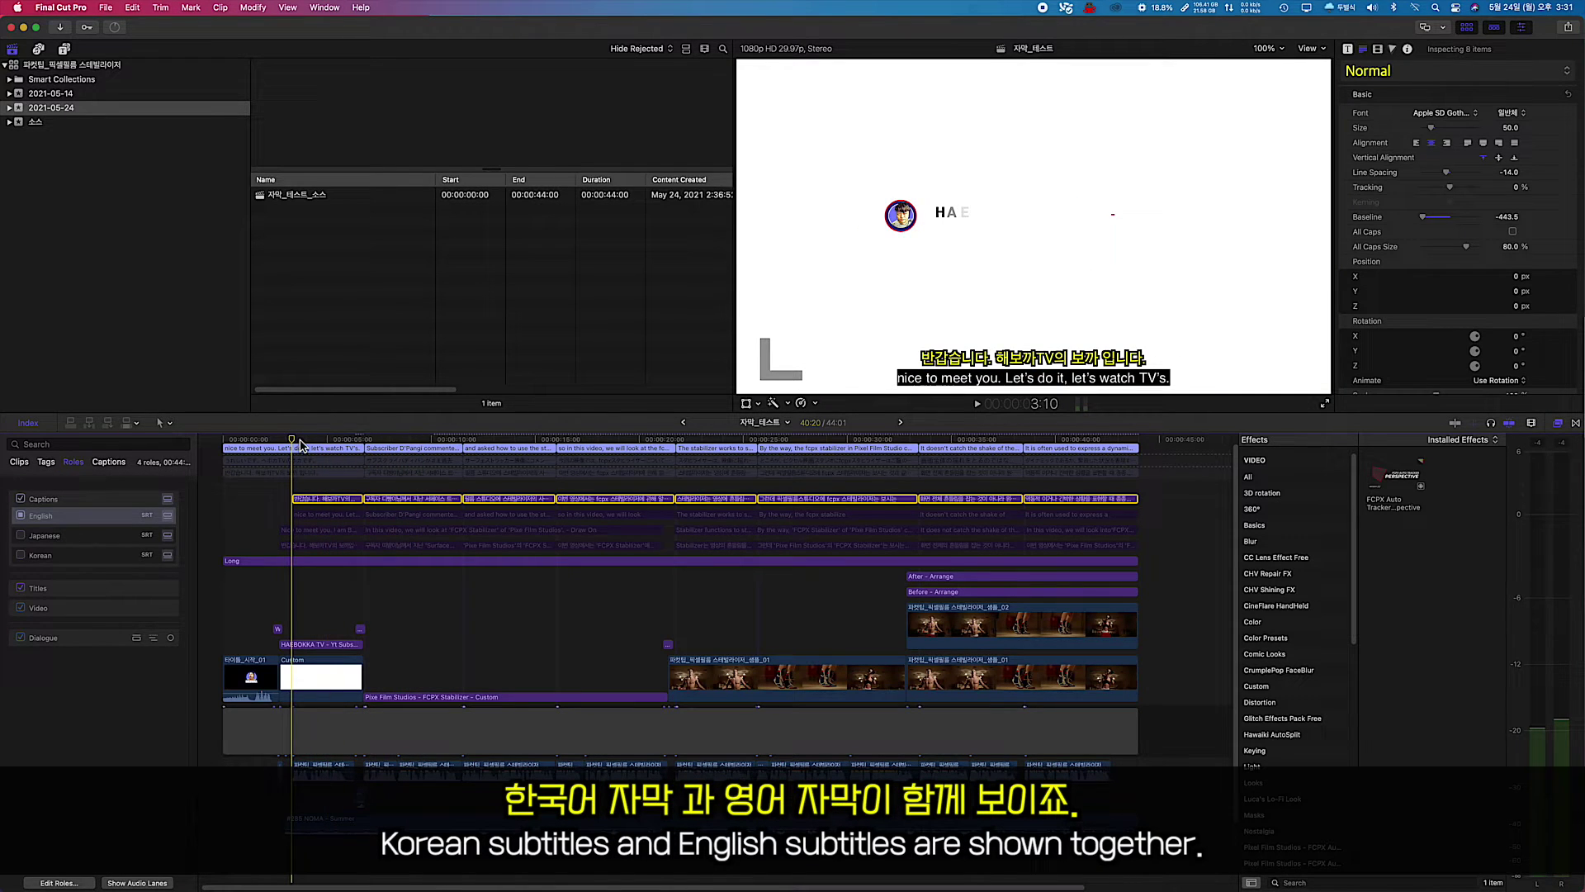
pyautogui.click(302, 449)
pyautogui.hotkey('alt', '[')
pyautogui.click(305, 471)
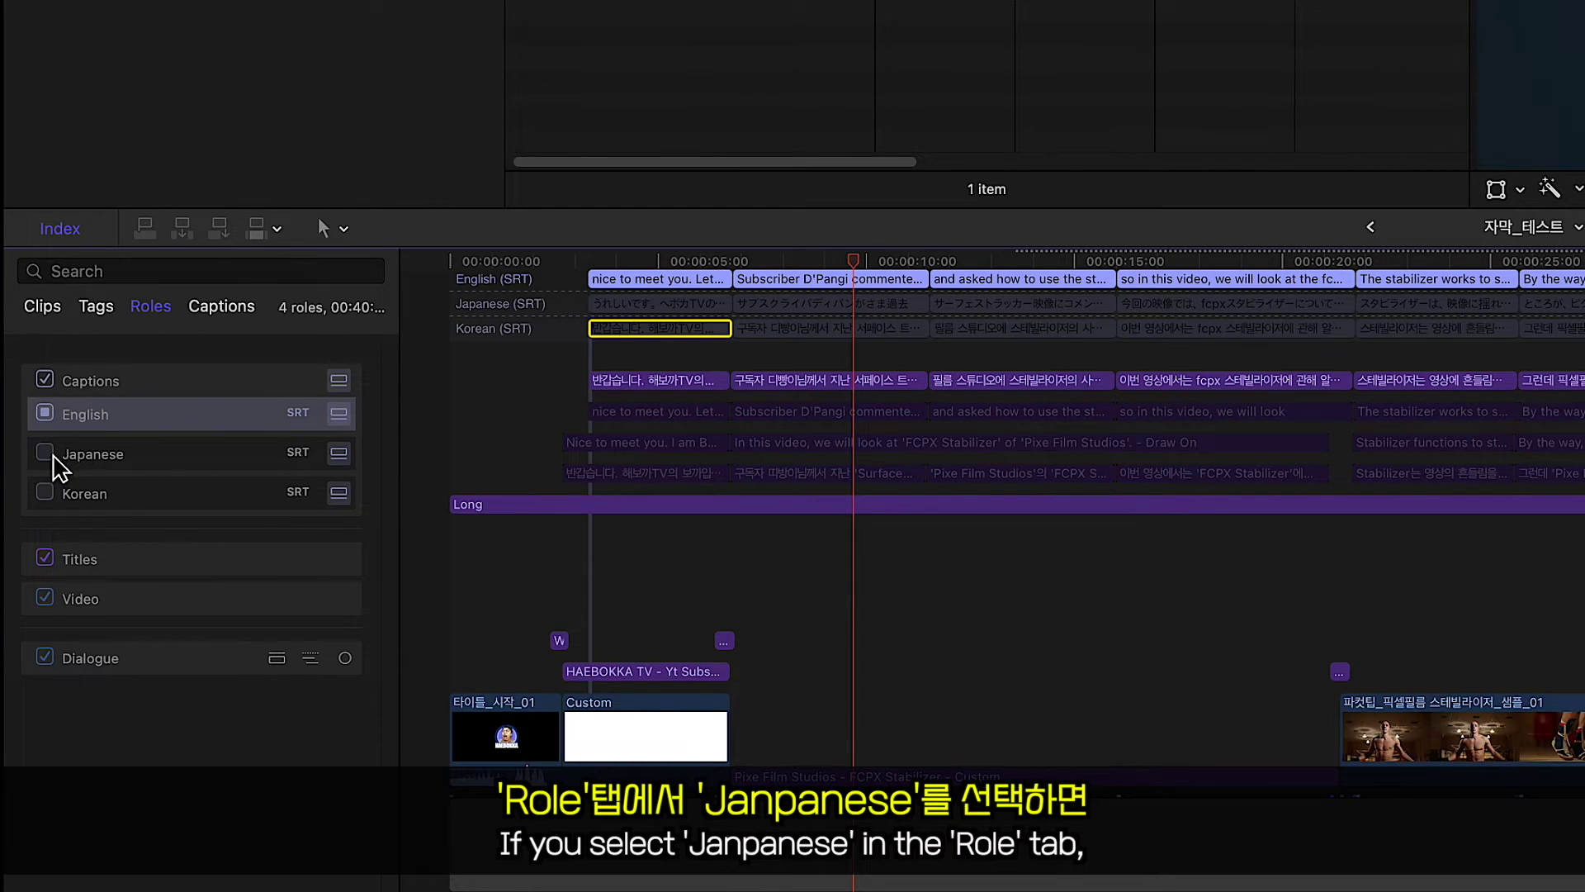
pyautogui.click(46, 453)
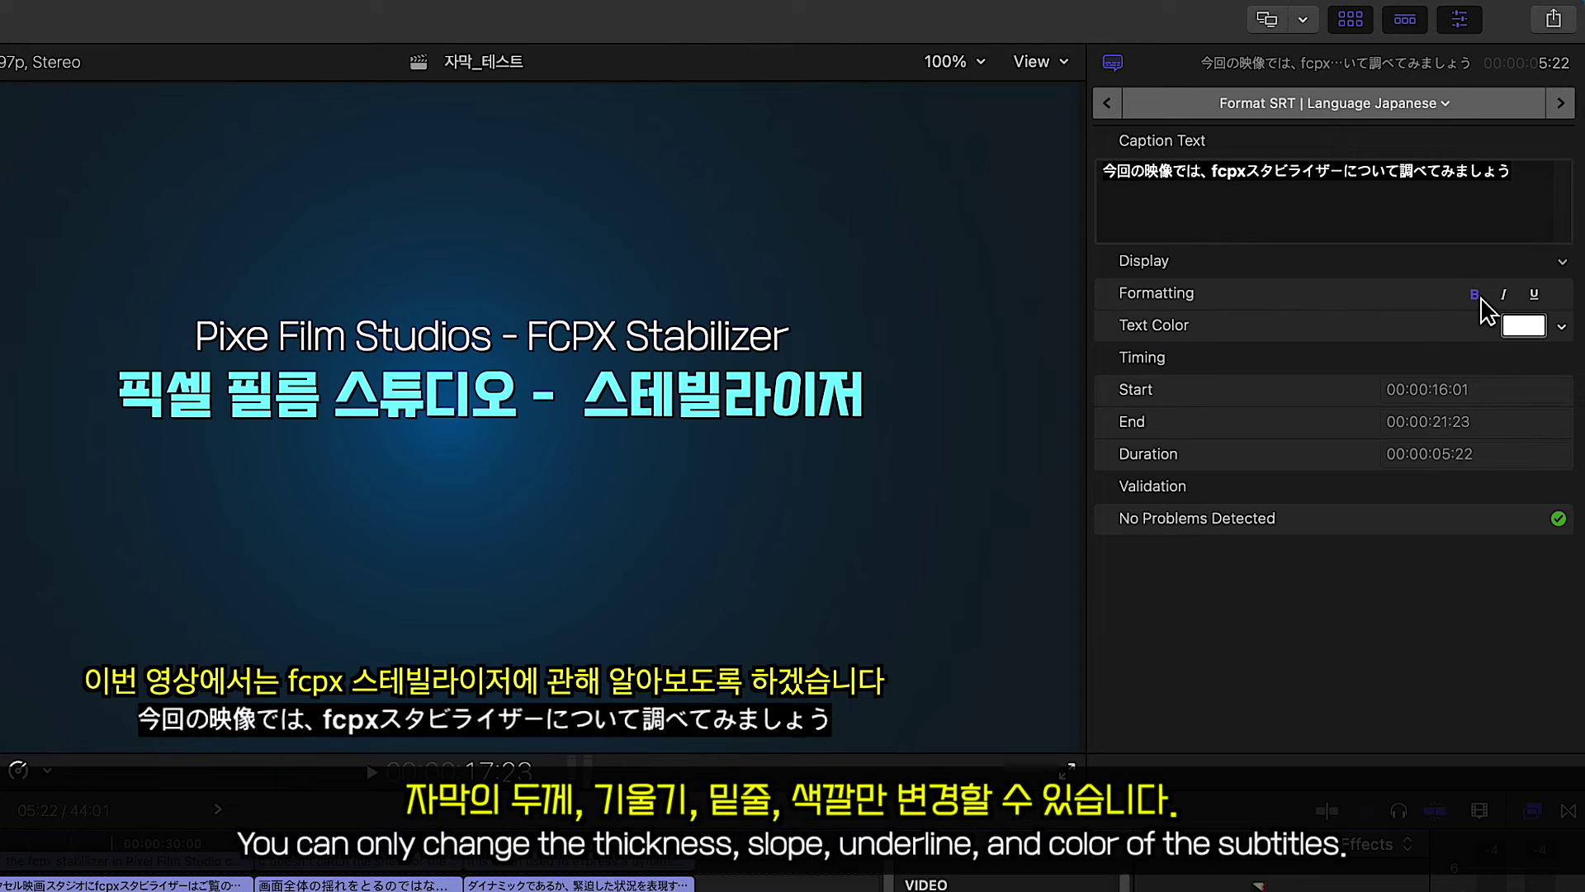
# Try italic and underline formatting on the selected Japanese caption, switching each style back off
pyautogui.click(1506, 295)
pyautogui.click(1510, 295)
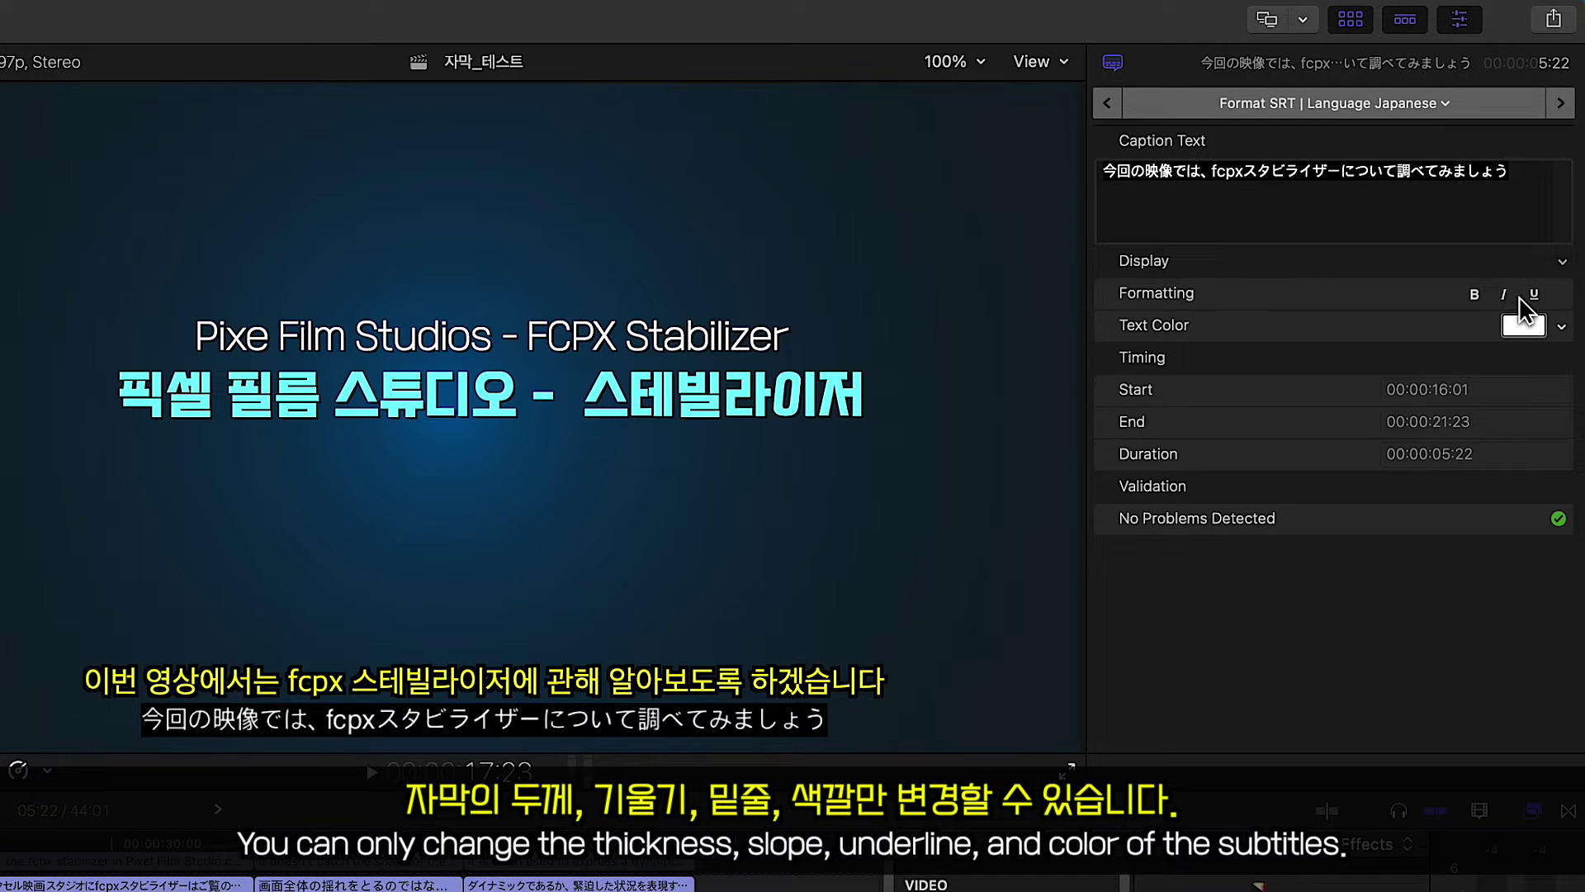
pyautogui.click(1534, 296)
pyautogui.click(1534, 295)
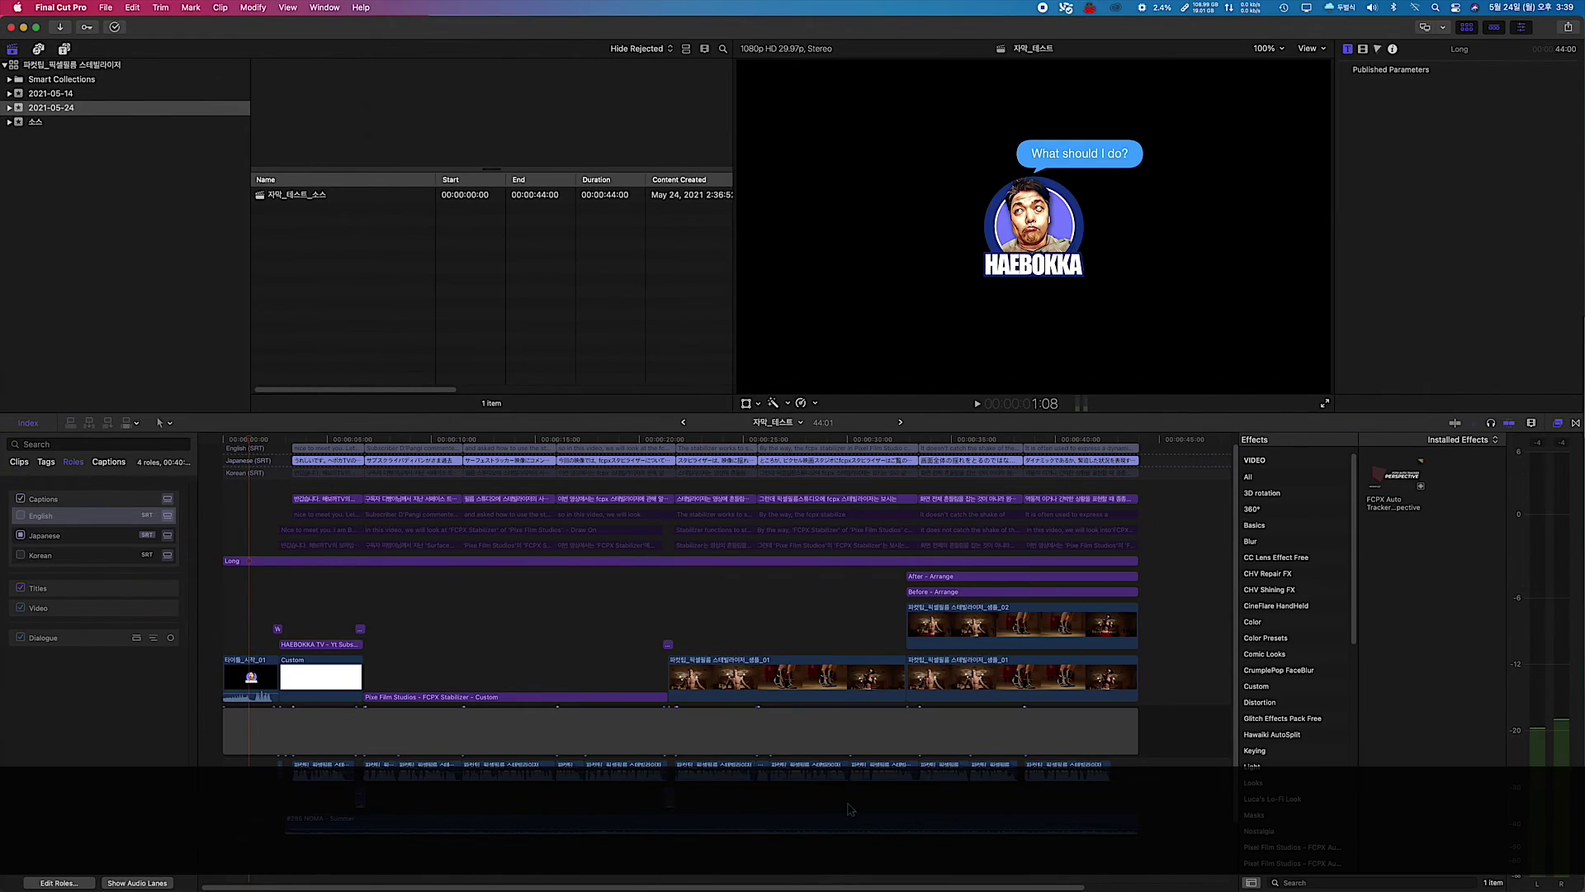
# Export the project as a Master File without burned-in captions, saving it to the Desktop as 자막_테스트_출력01
pyautogui.click(261, 440)
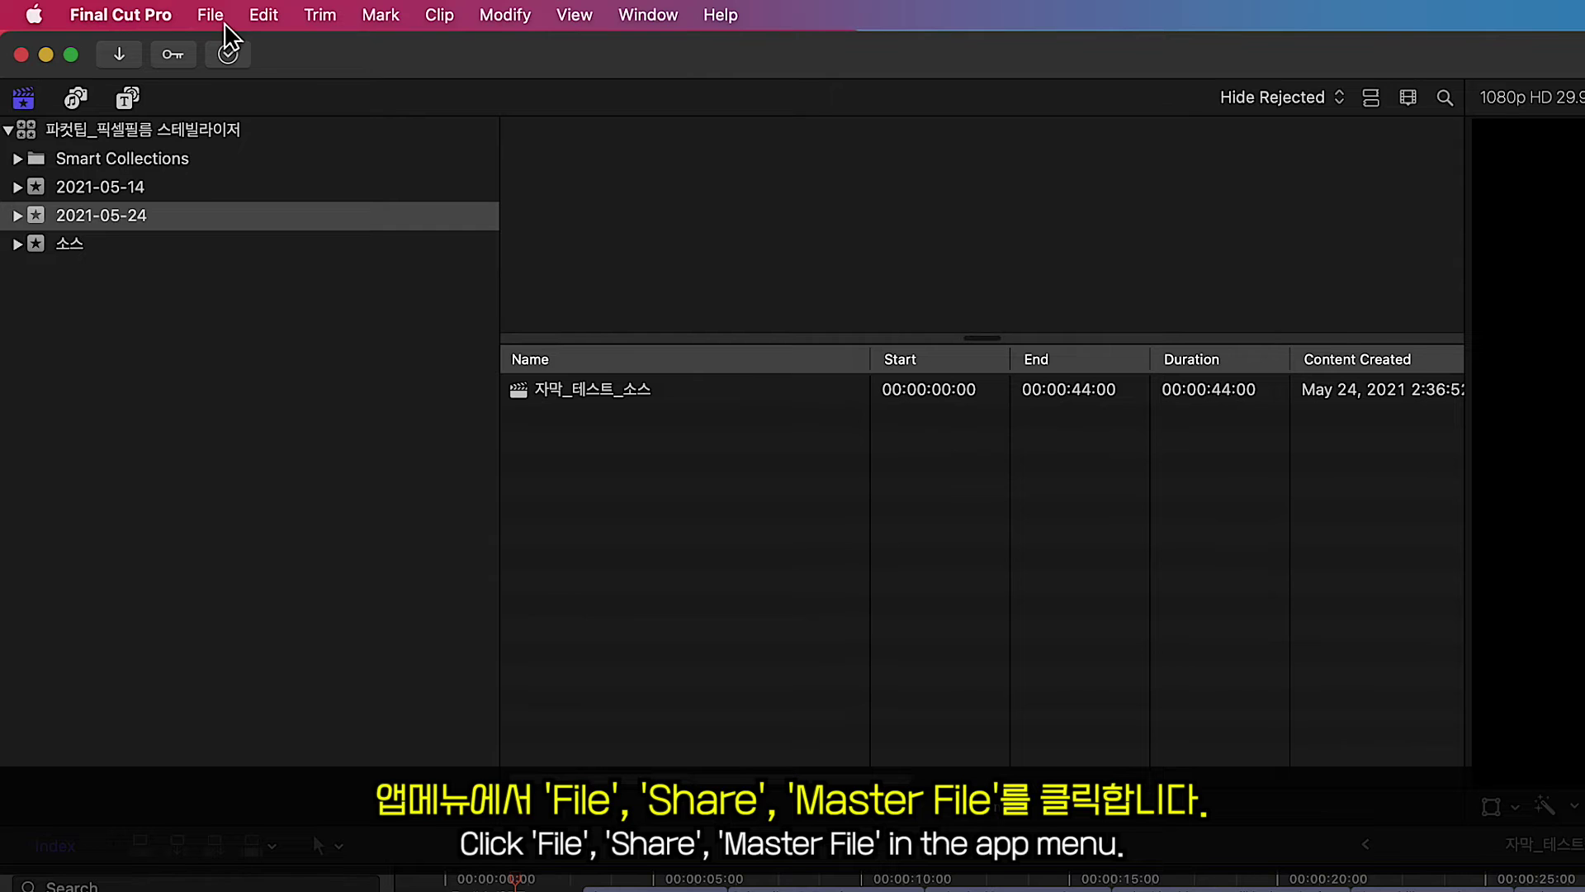
pyautogui.click(109, 10)
pyautogui.moveTo(274, 322)
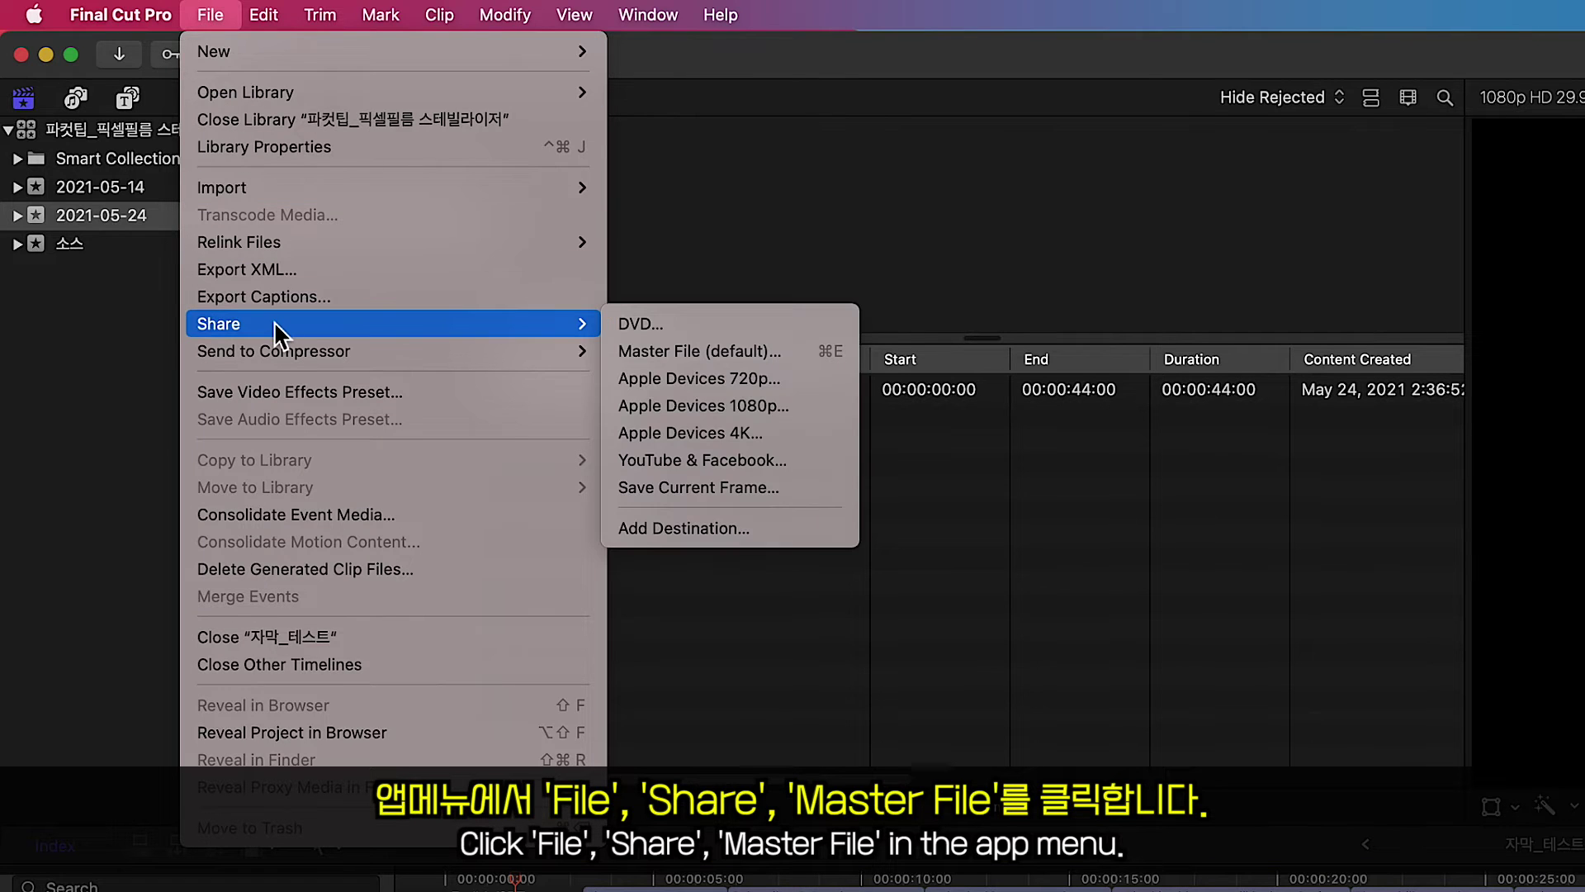
pyautogui.click(717, 352)
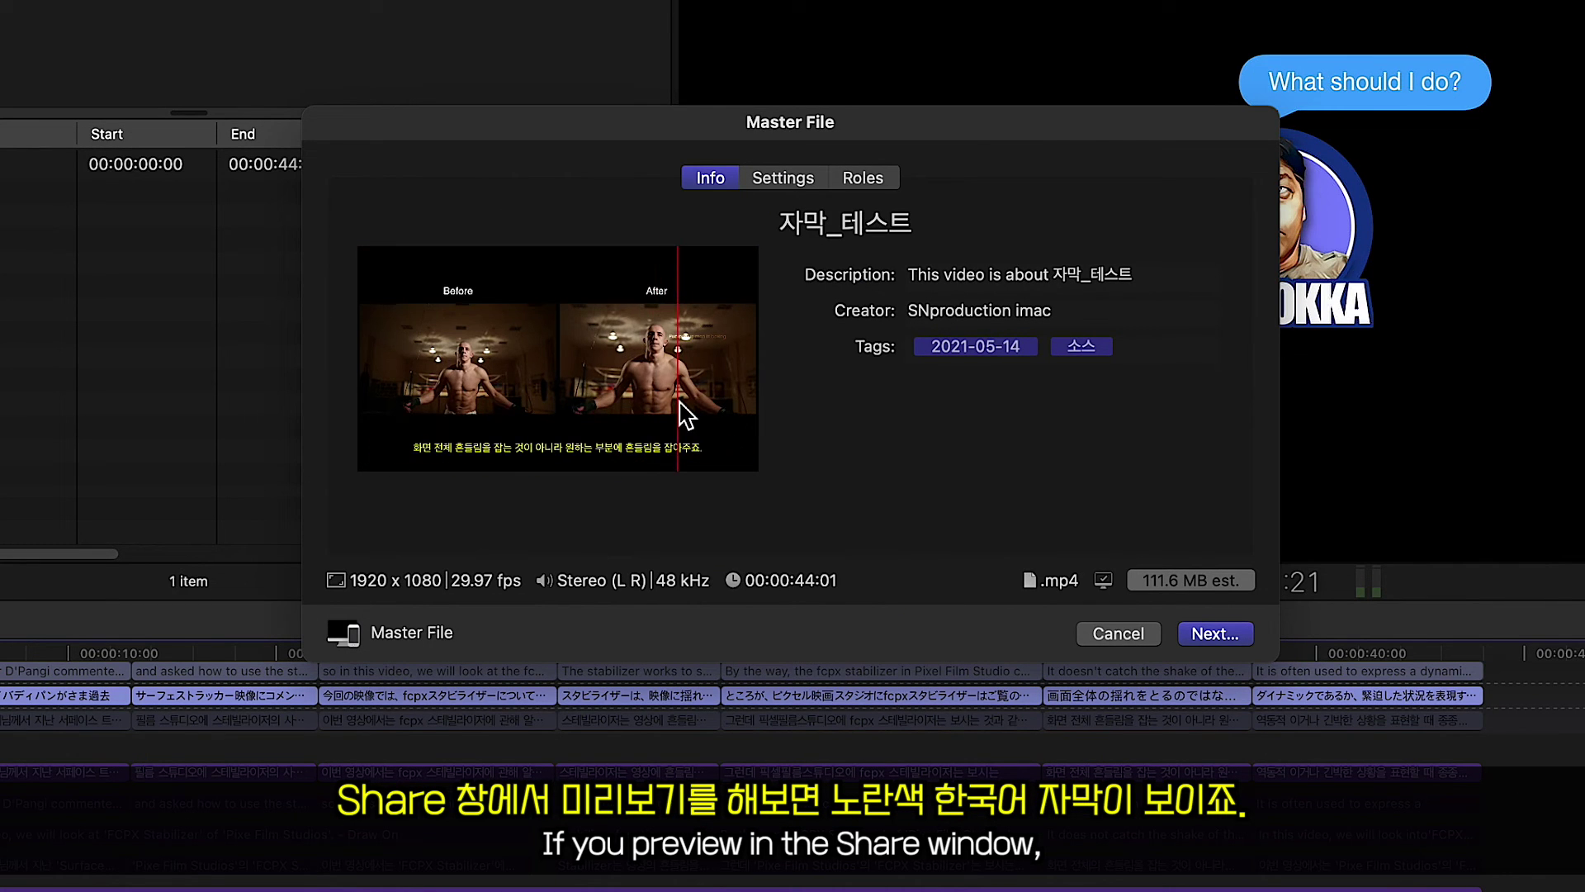
pyautogui.click(1214, 633)
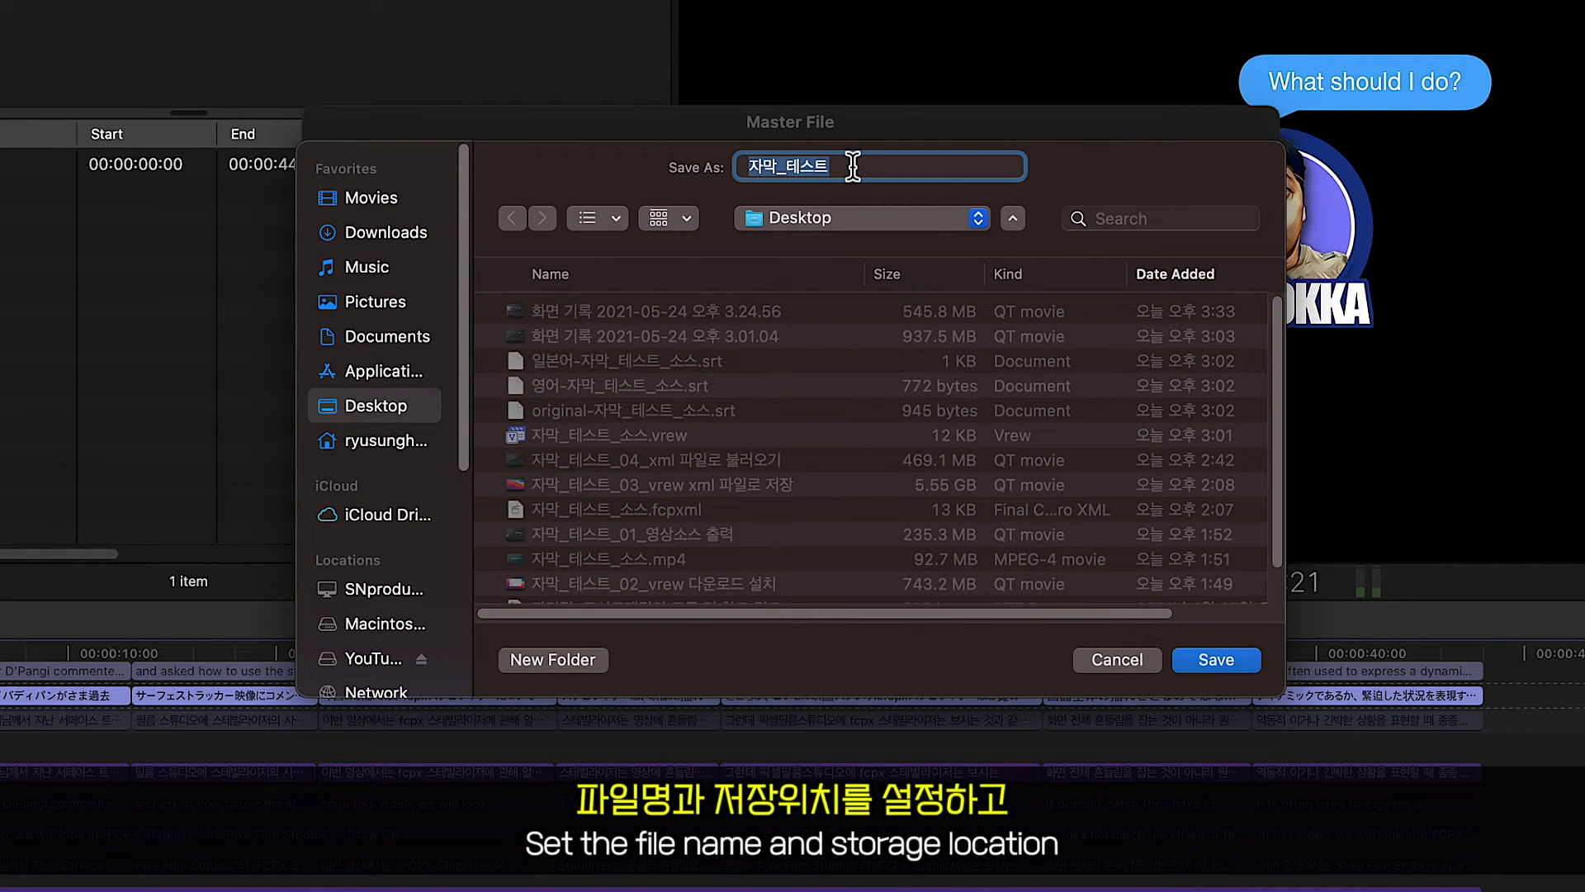
pyautogui.click(853, 166)
pyautogui.write('_출력01')
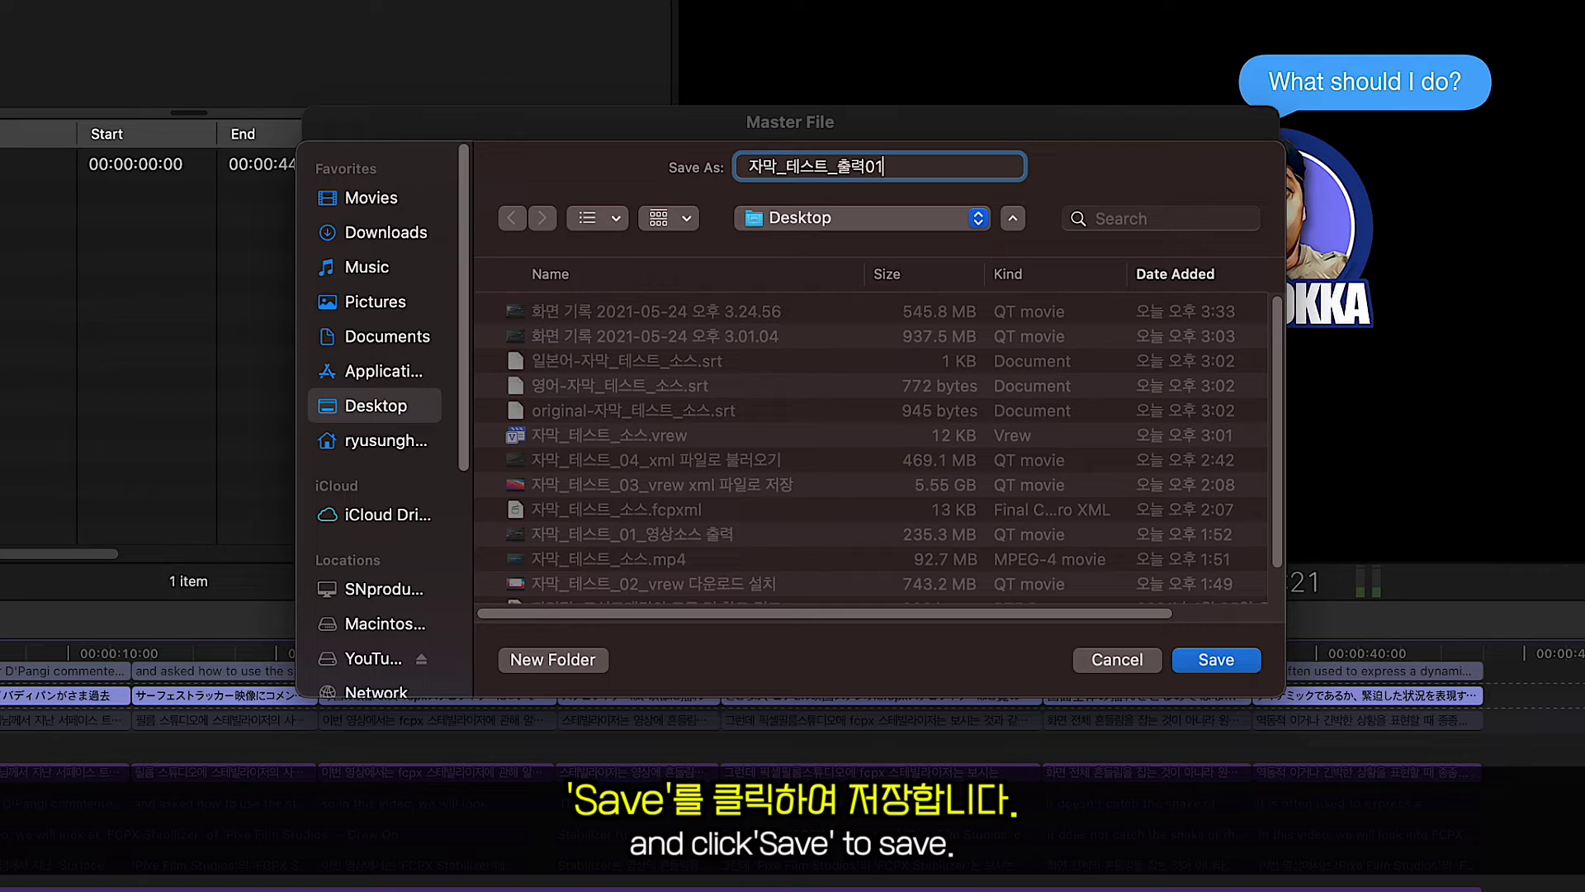
pyautogui.click(1213, 659)
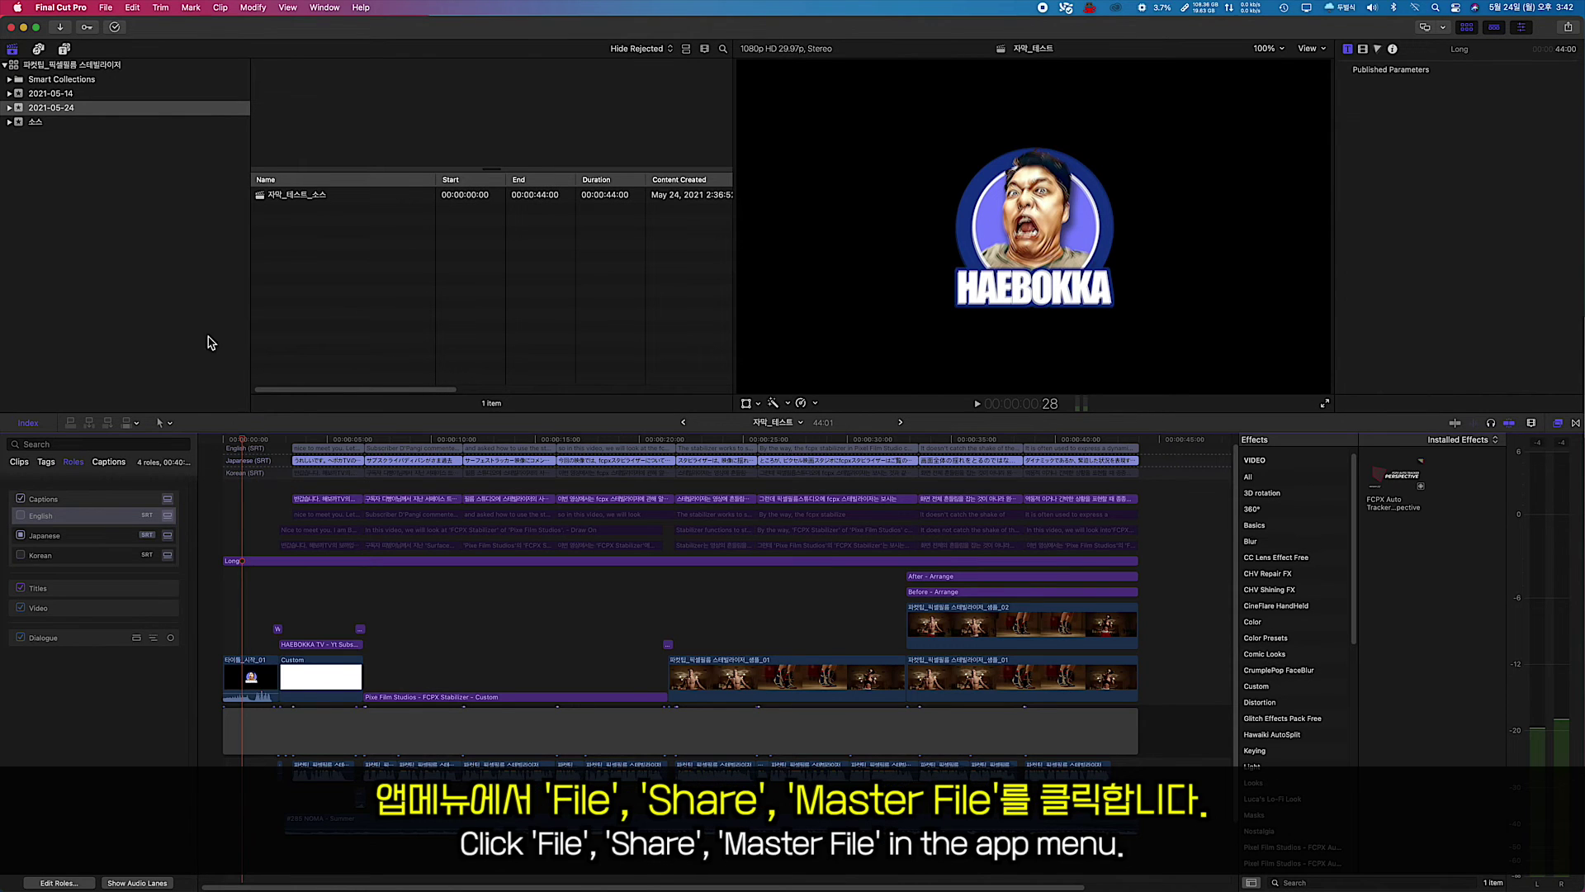
# Start another Master File export of the project and set its burned-in captions to English (SRT)
pyautogui.click(105, 7)
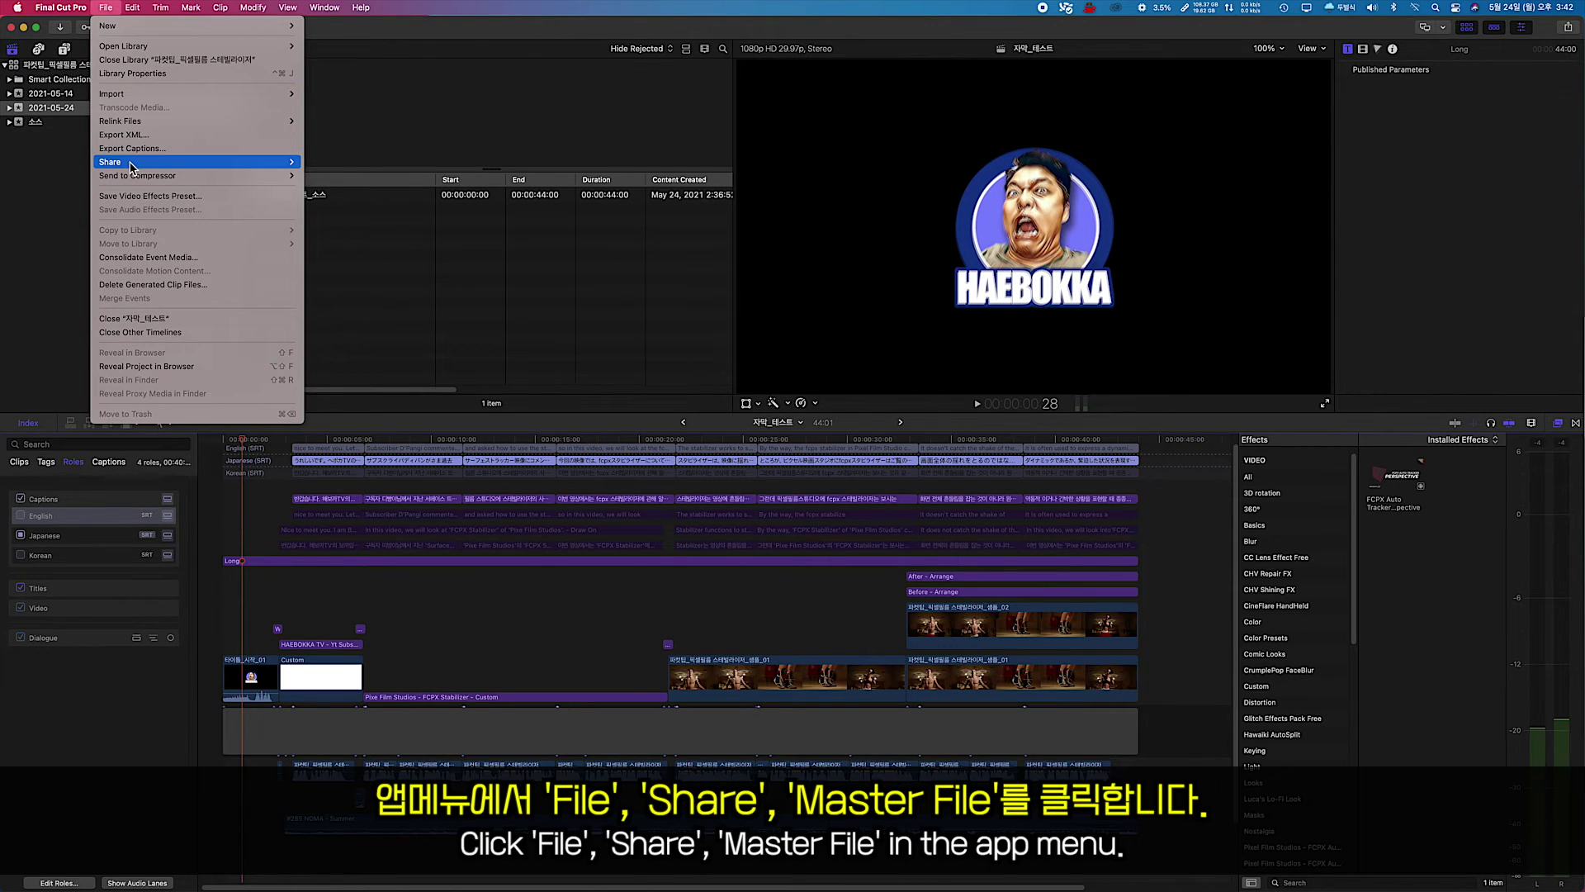
pyautogui.moveTo(227, 169)
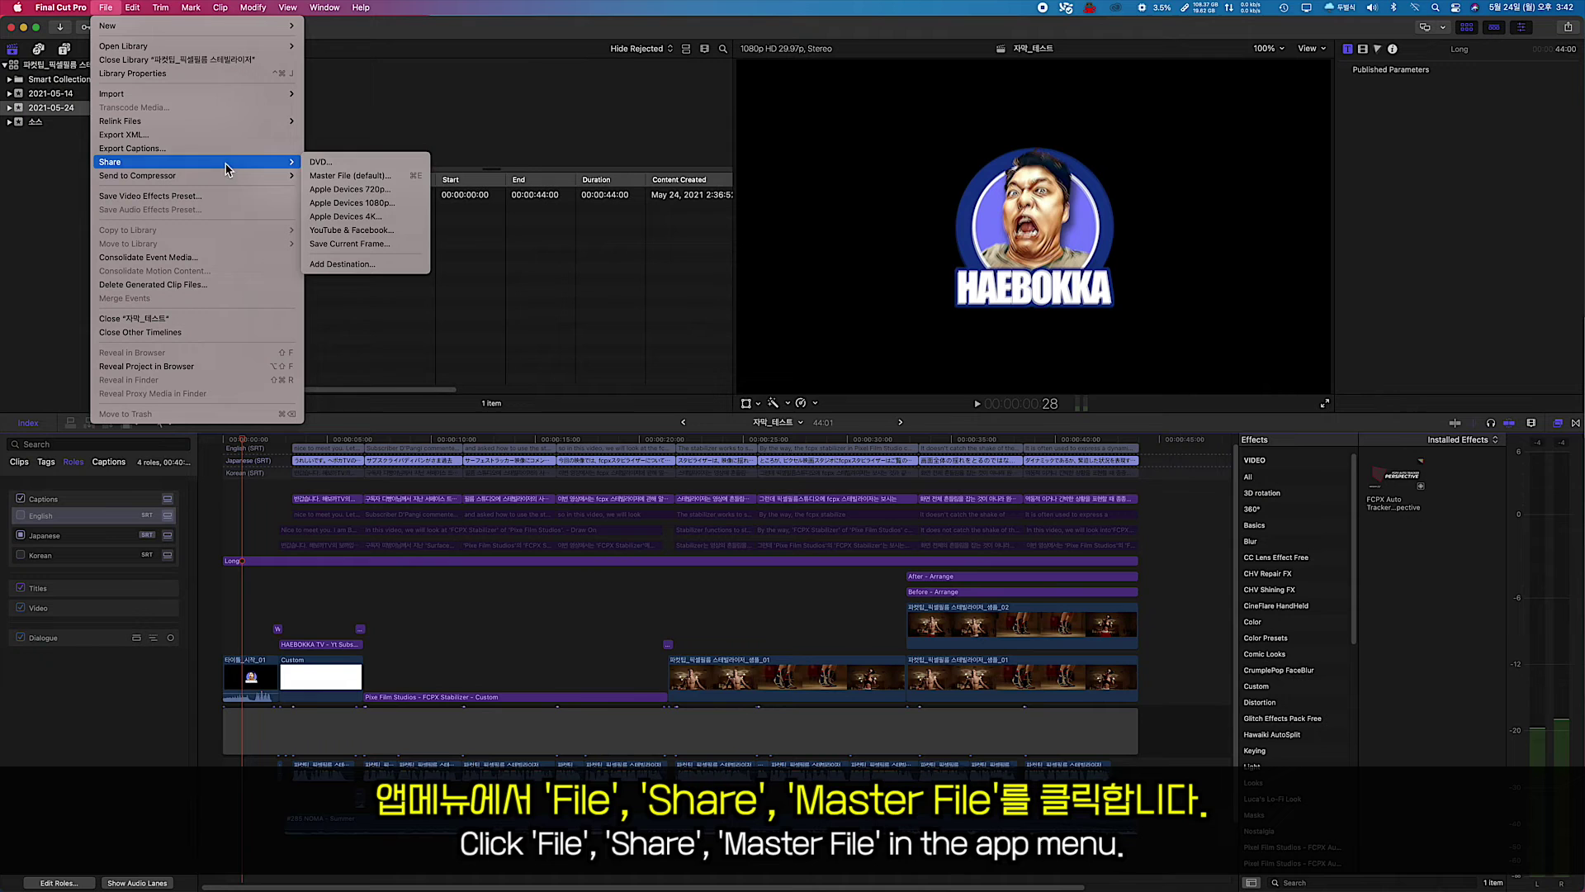
pyautogui.click(350, 176)
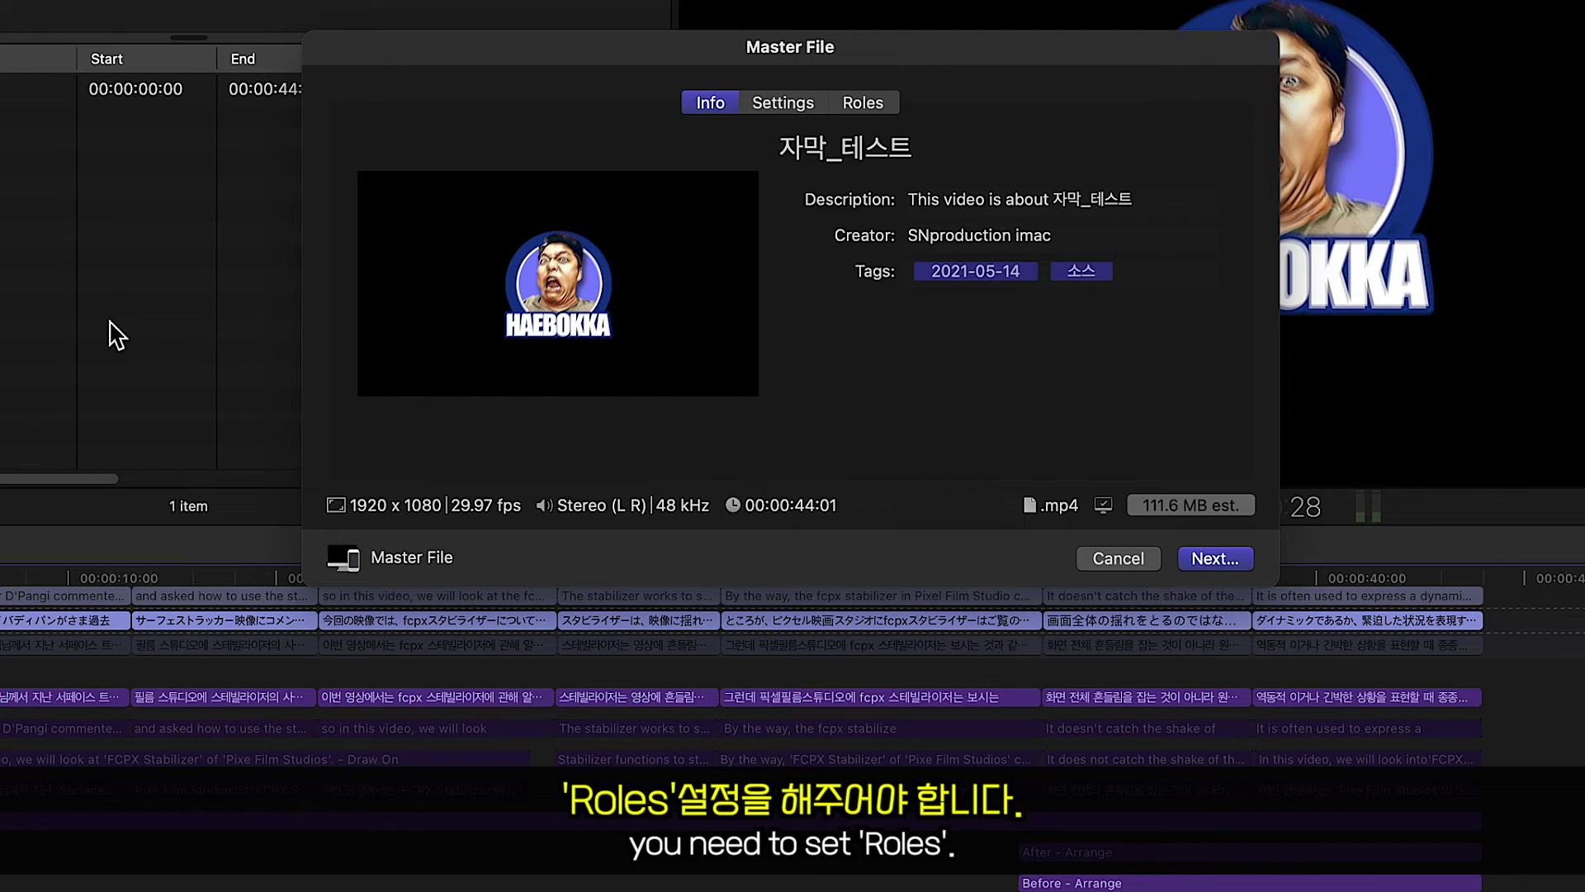
pyautogui.click(853, 105)
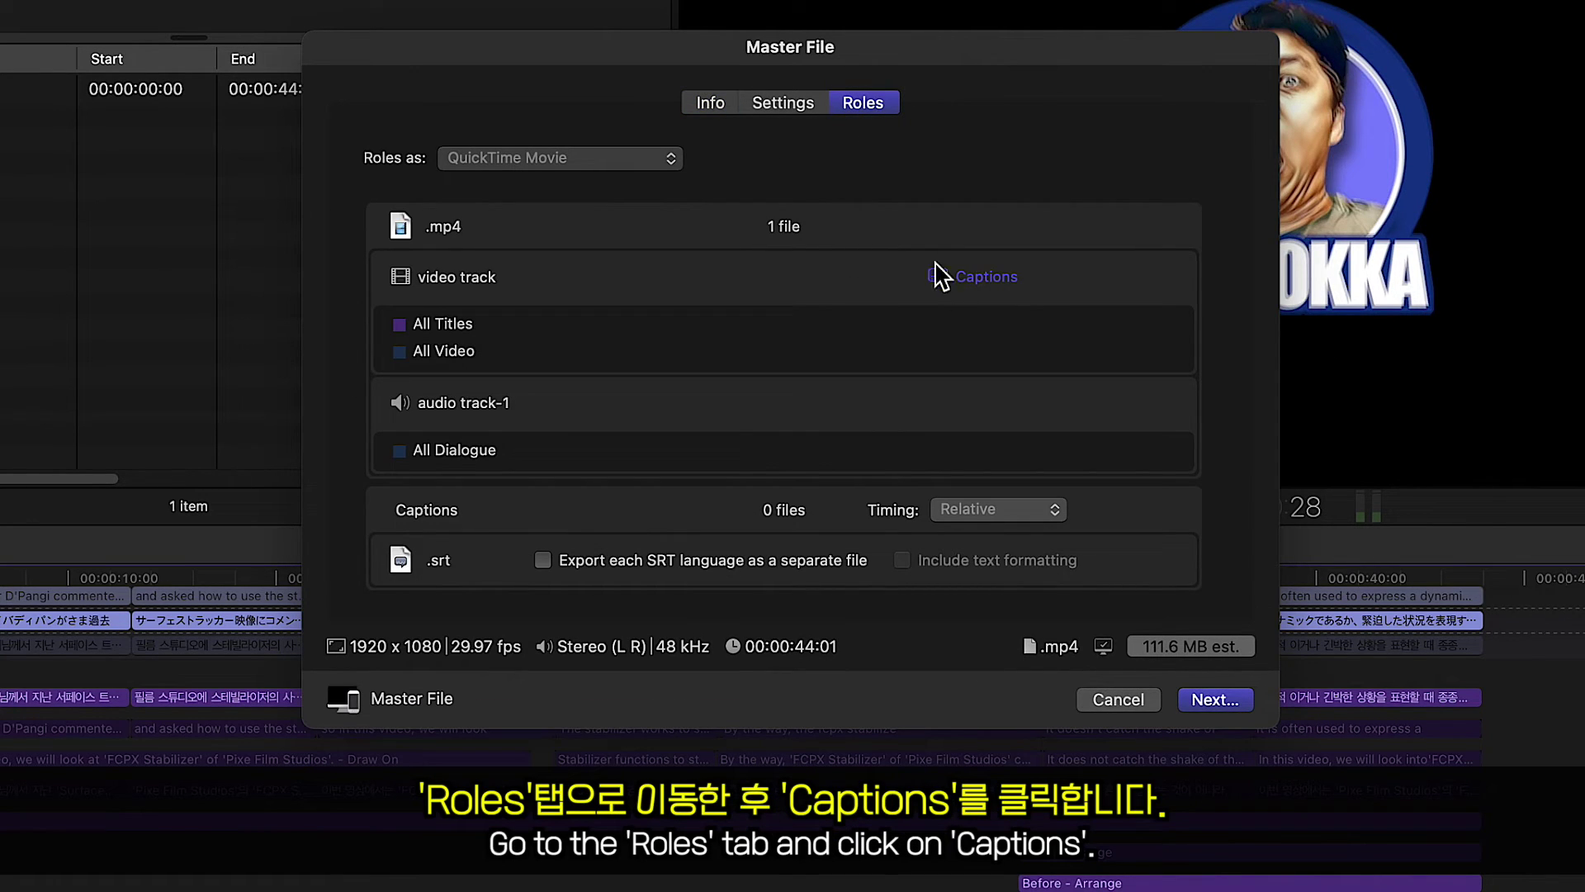
pyautogui.click(993, 279)
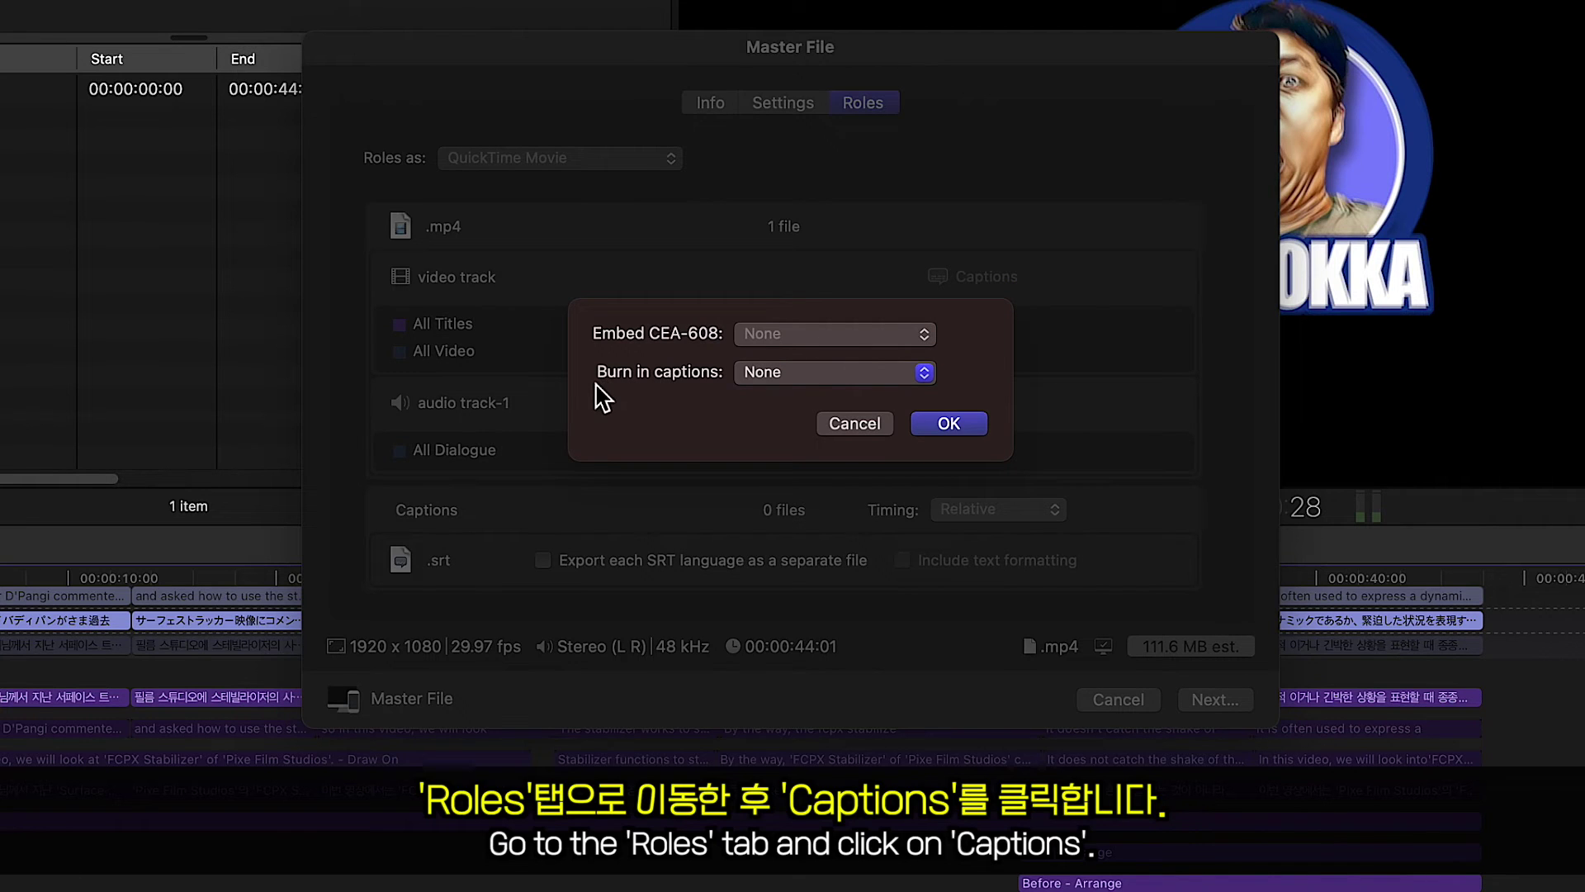
pyautogui.click(925, 374)
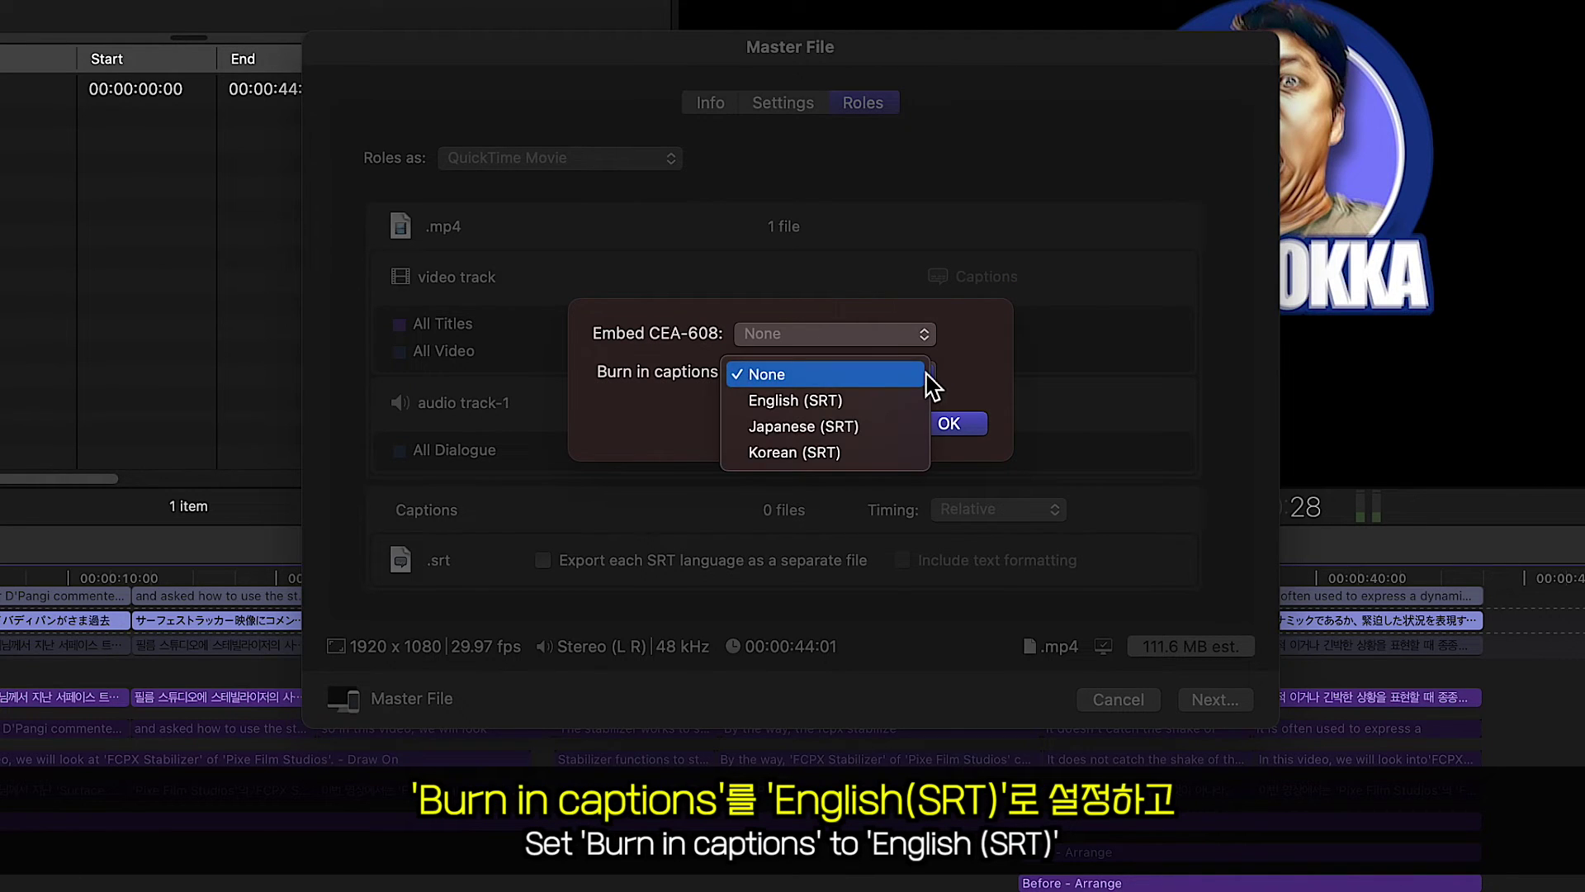
pyautogui.click(779, 403)
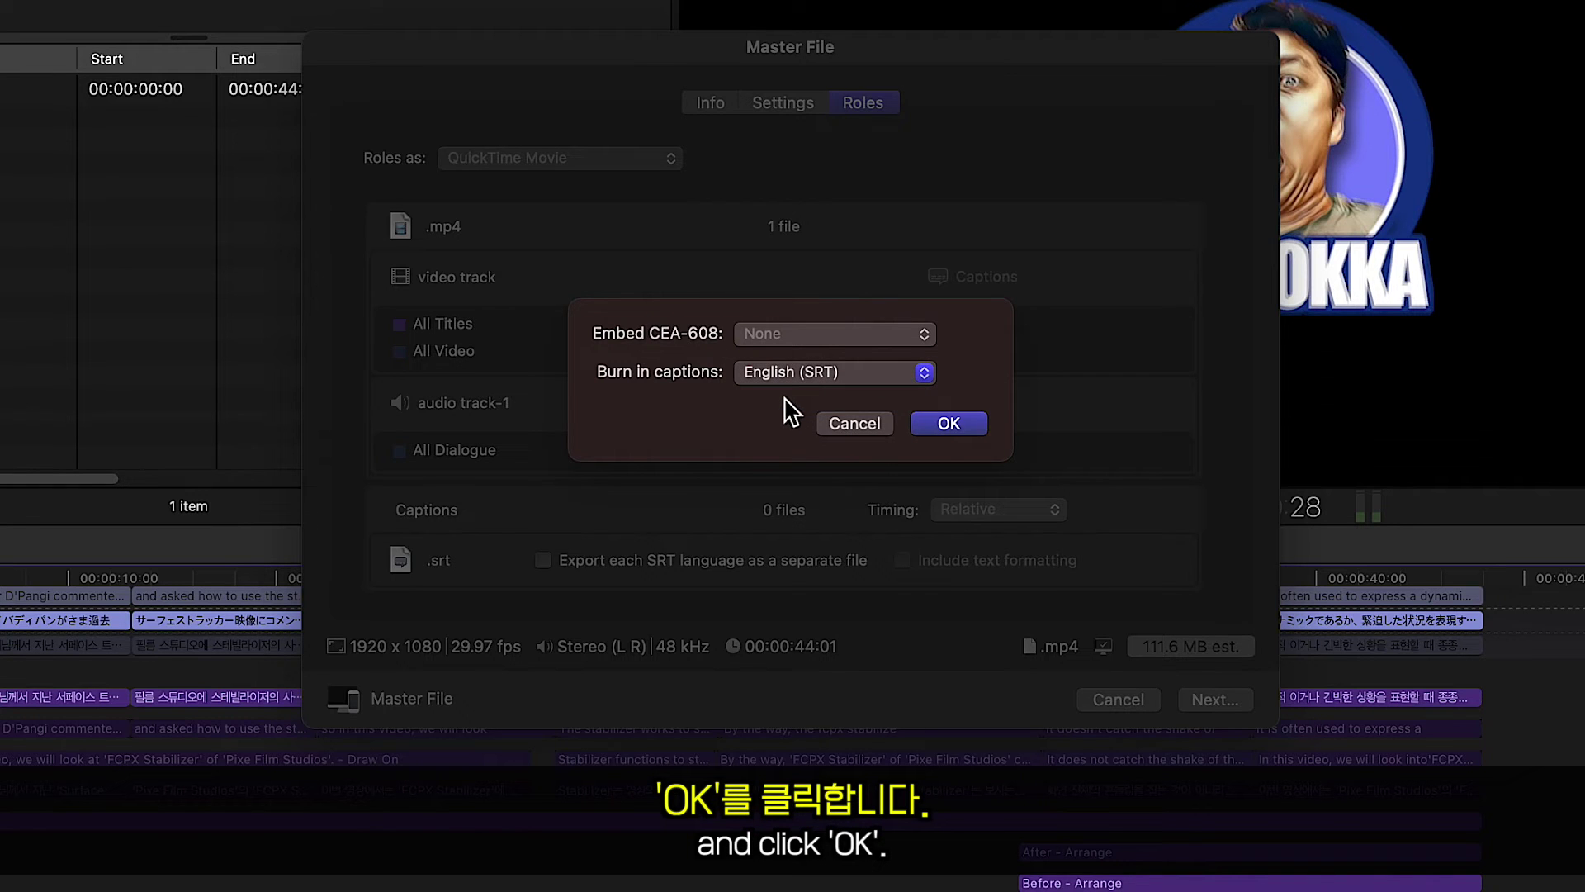
pyautogui.click(946, 425)
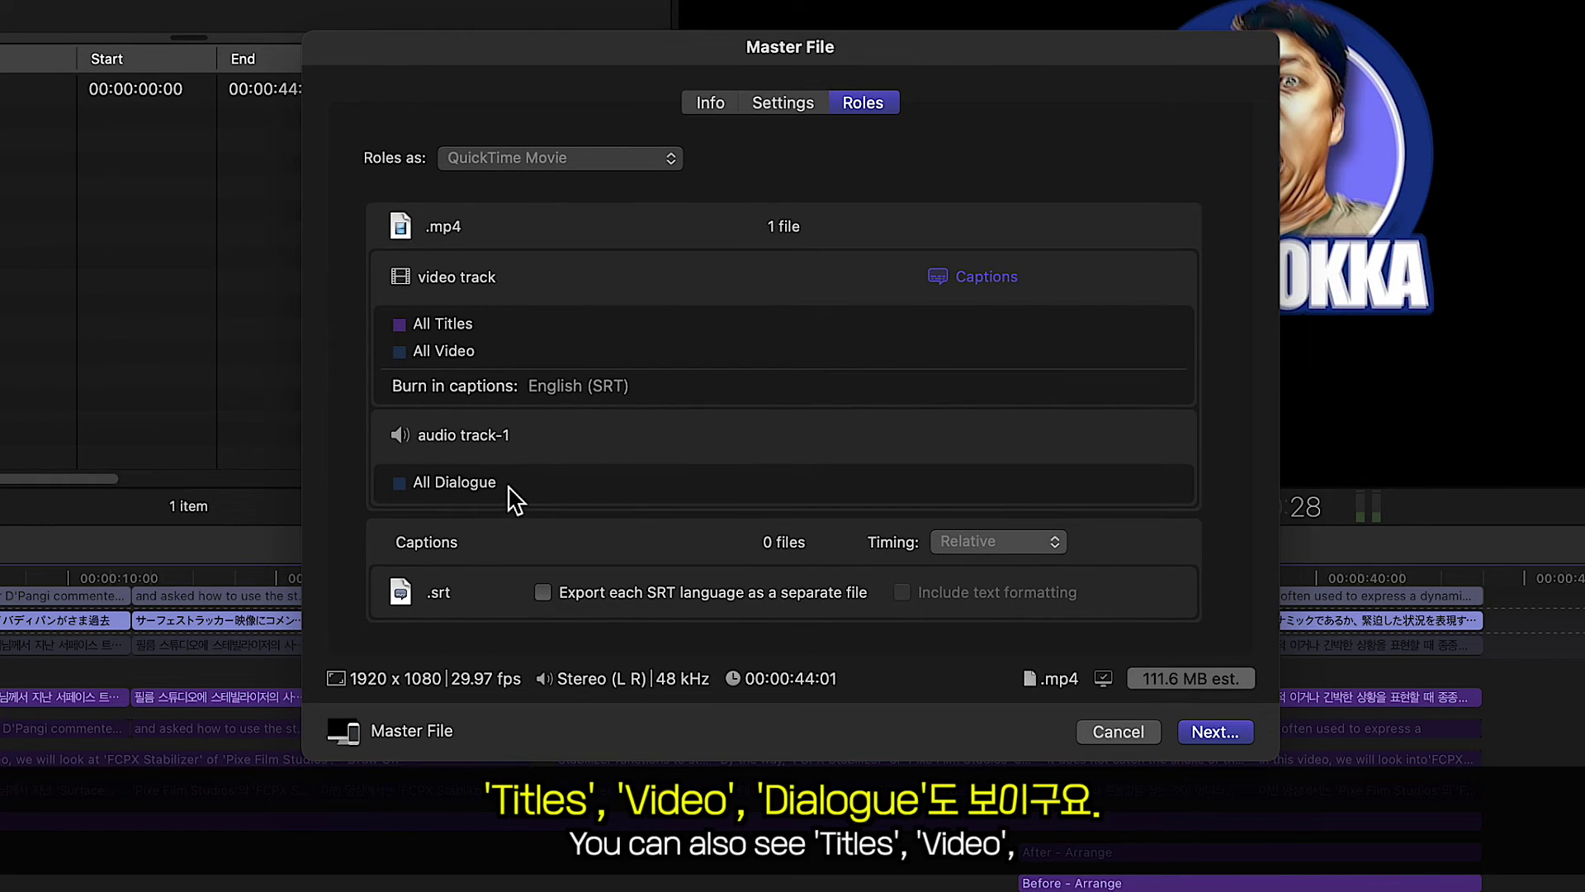
# Save the English-captioned export to the Desktop as 자막_테스트_출력_02 and play the exported movie in QuickTime Player
pyautogui.click(1227, 733)
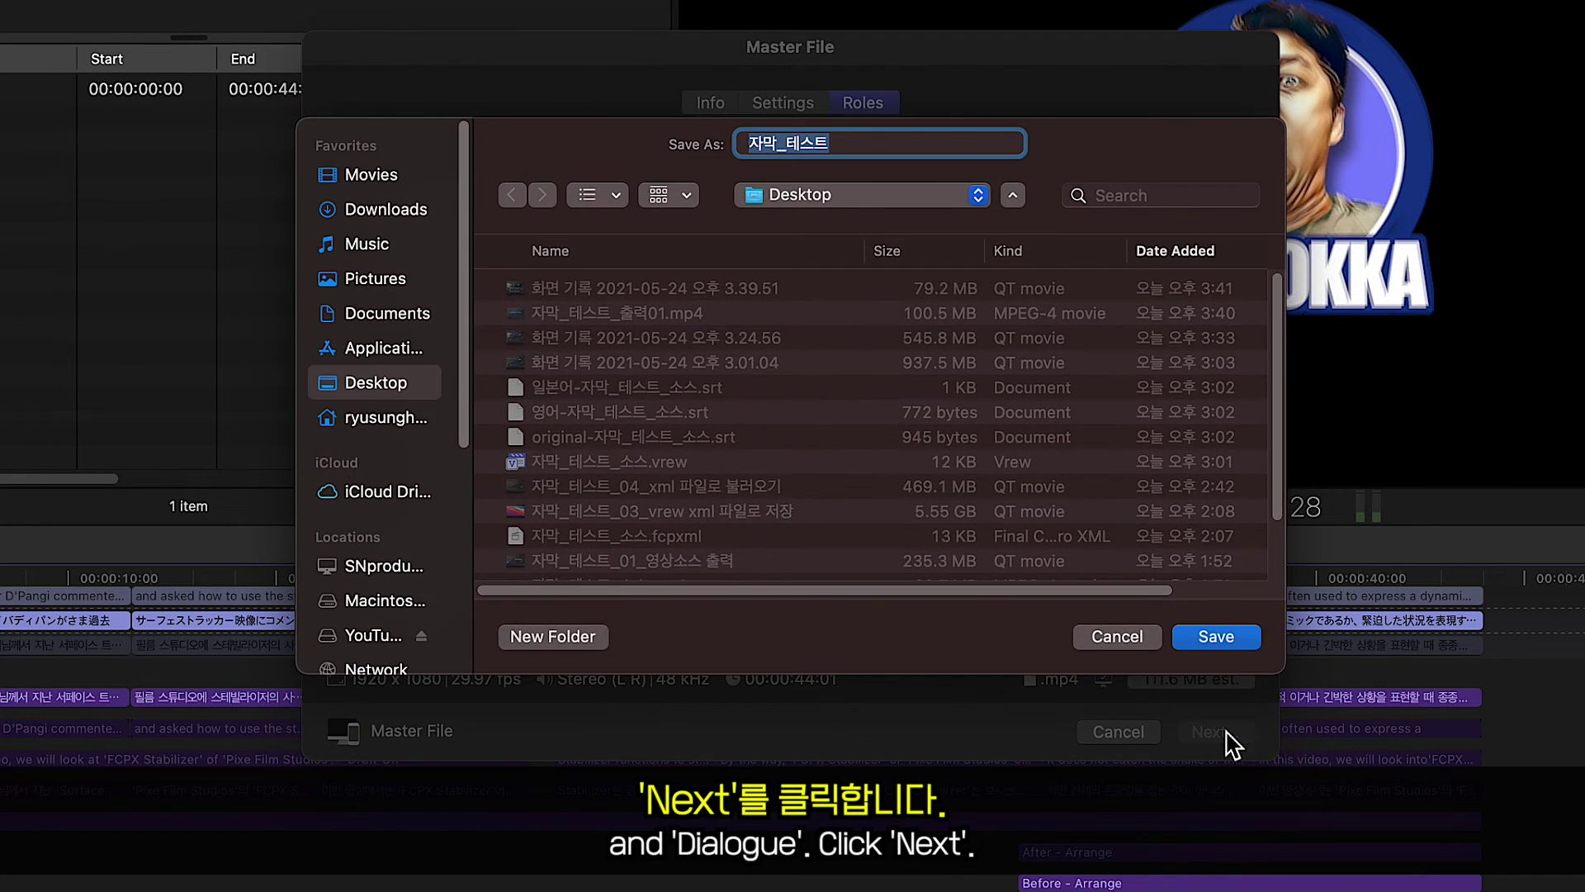
pyautogui.click(847, 149)
pyautogui.write('_출력_02')
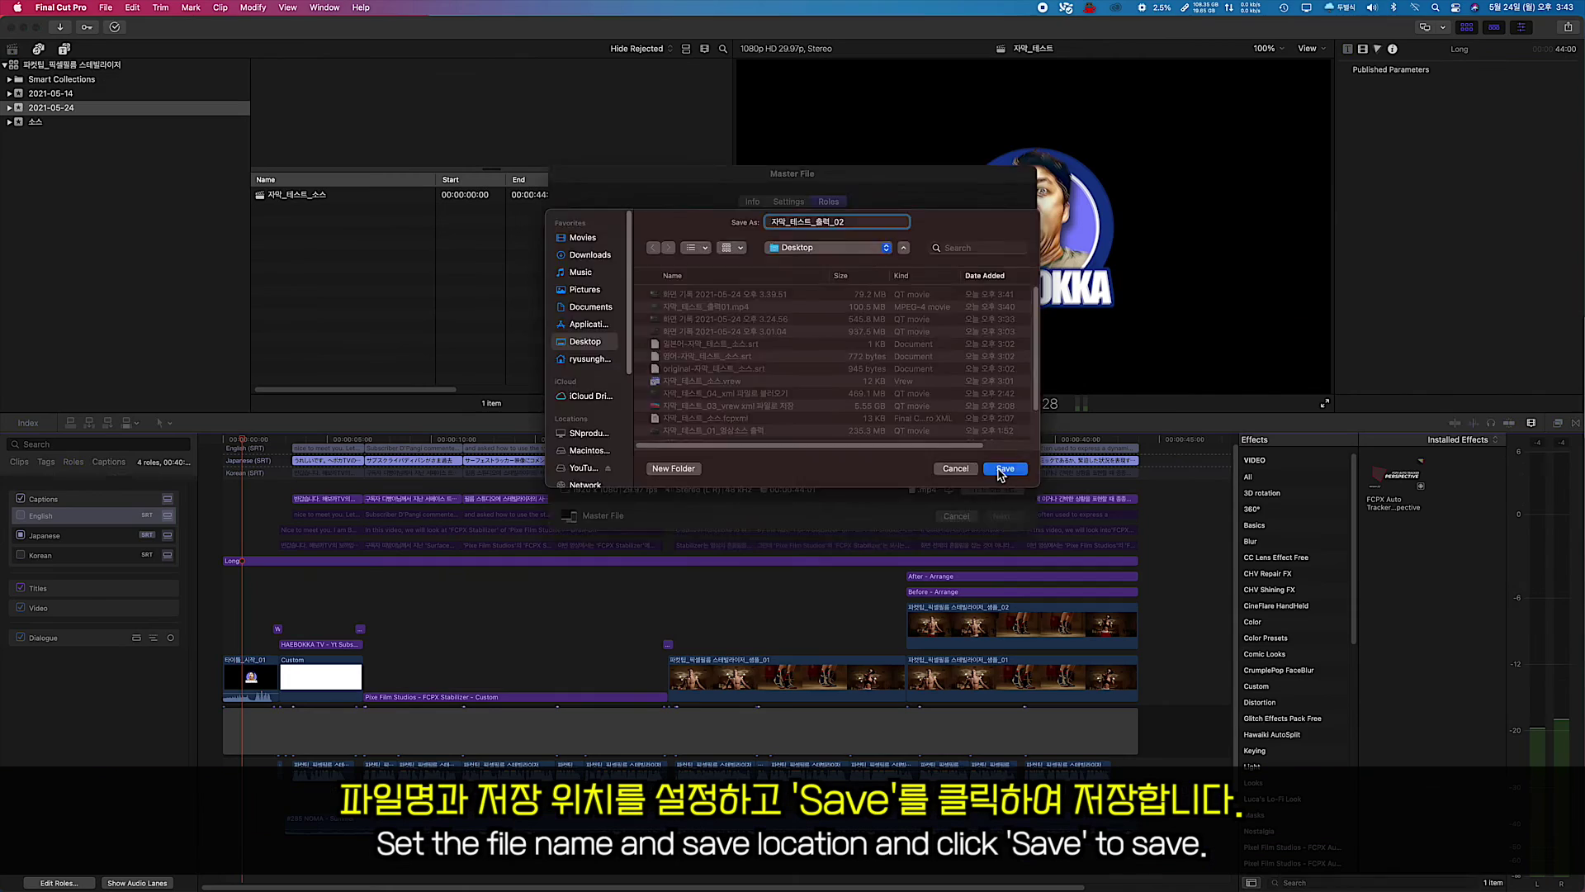
pyautogui.click(1216, 635)
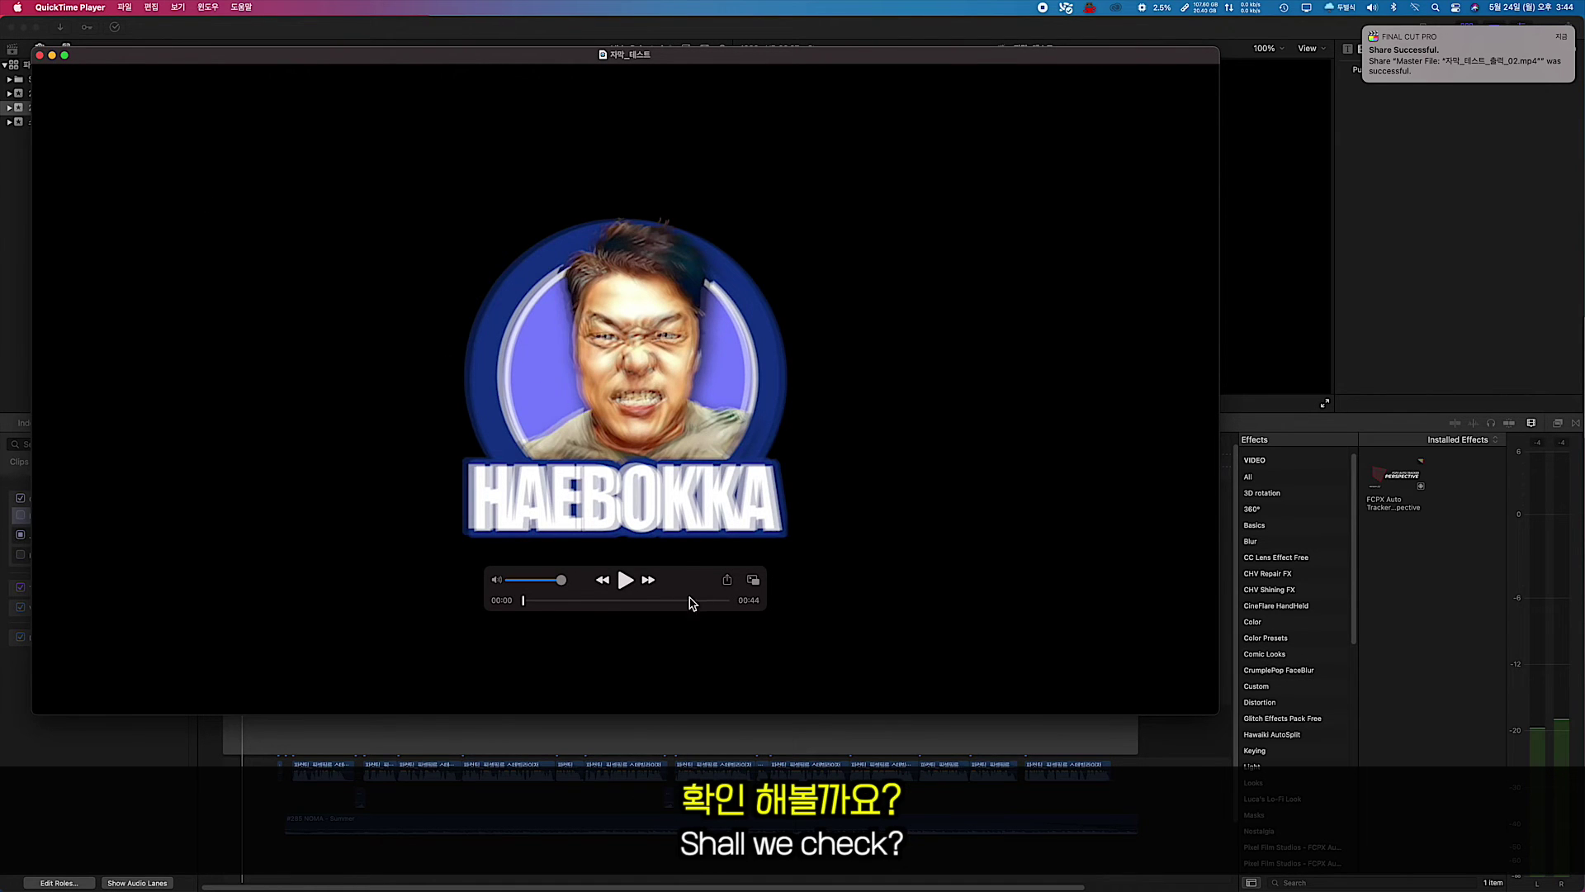
pyautogui.click(625, 581)
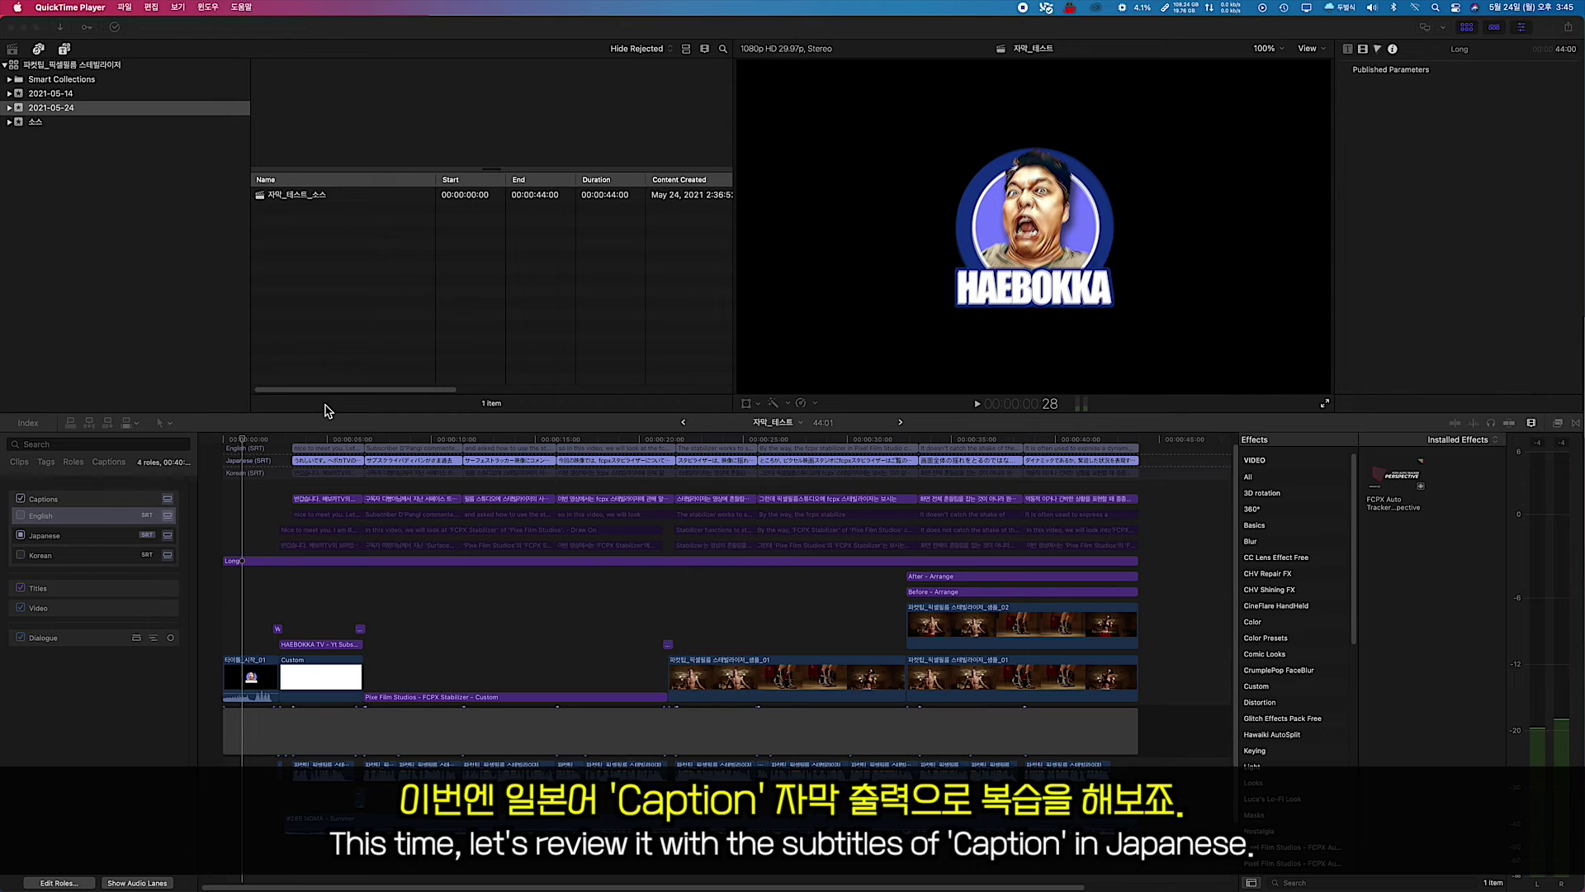
# Return to Final Cut Pro and set up a Master File export with burned-in captions set to Japanese (SRT)
pyautogui.click(276, 454)
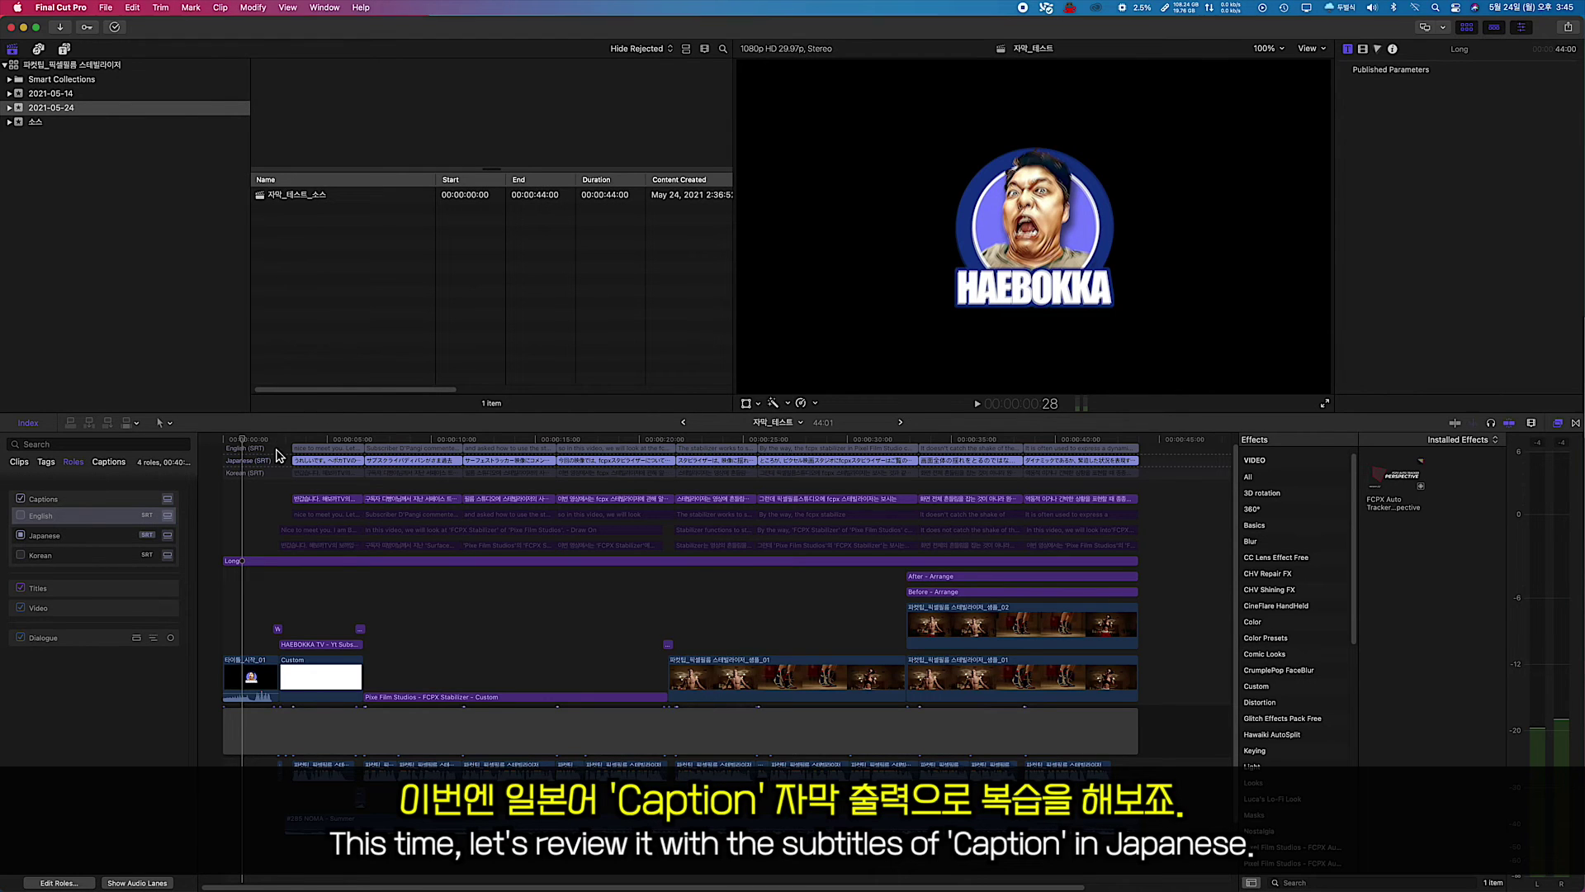
pyautogui.click(107, 8)
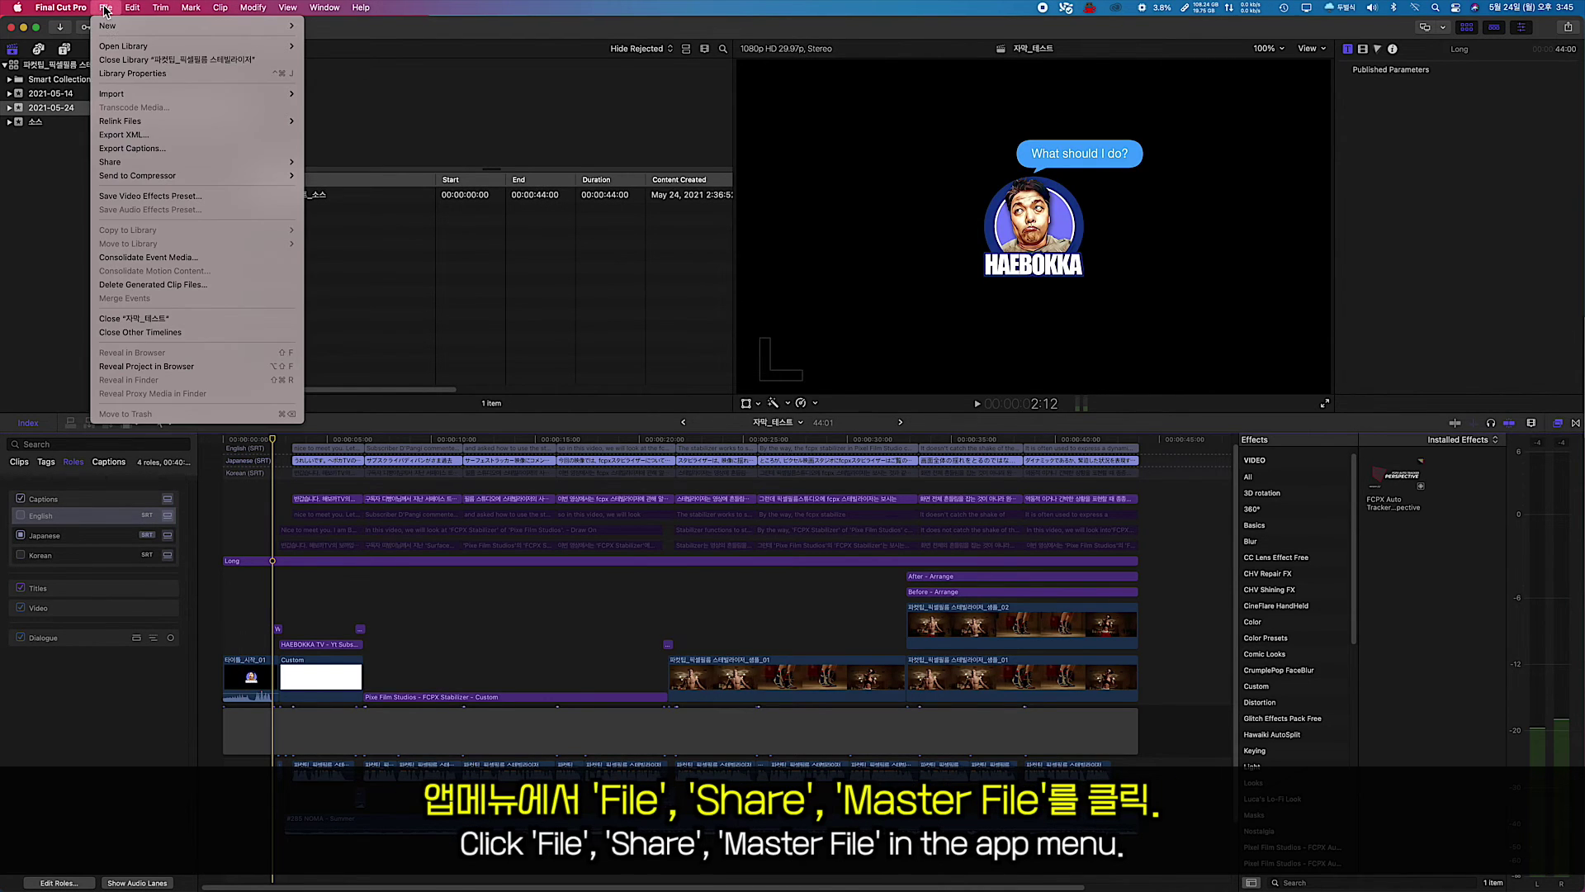
pyautogui.moveTo(132, 163)
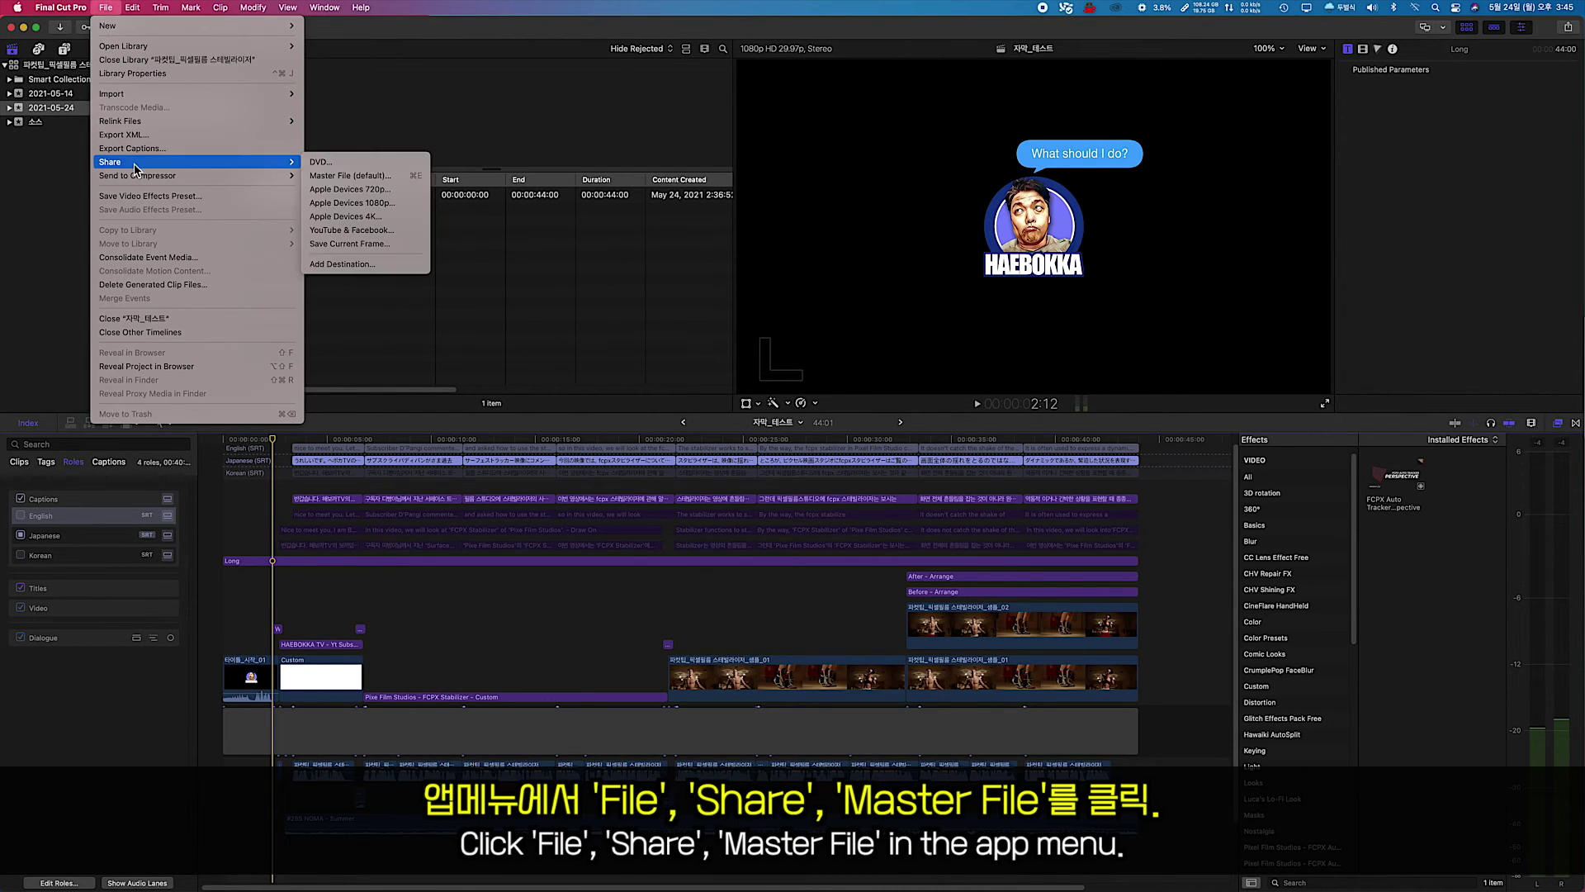
pyautogui.click(331, 175)
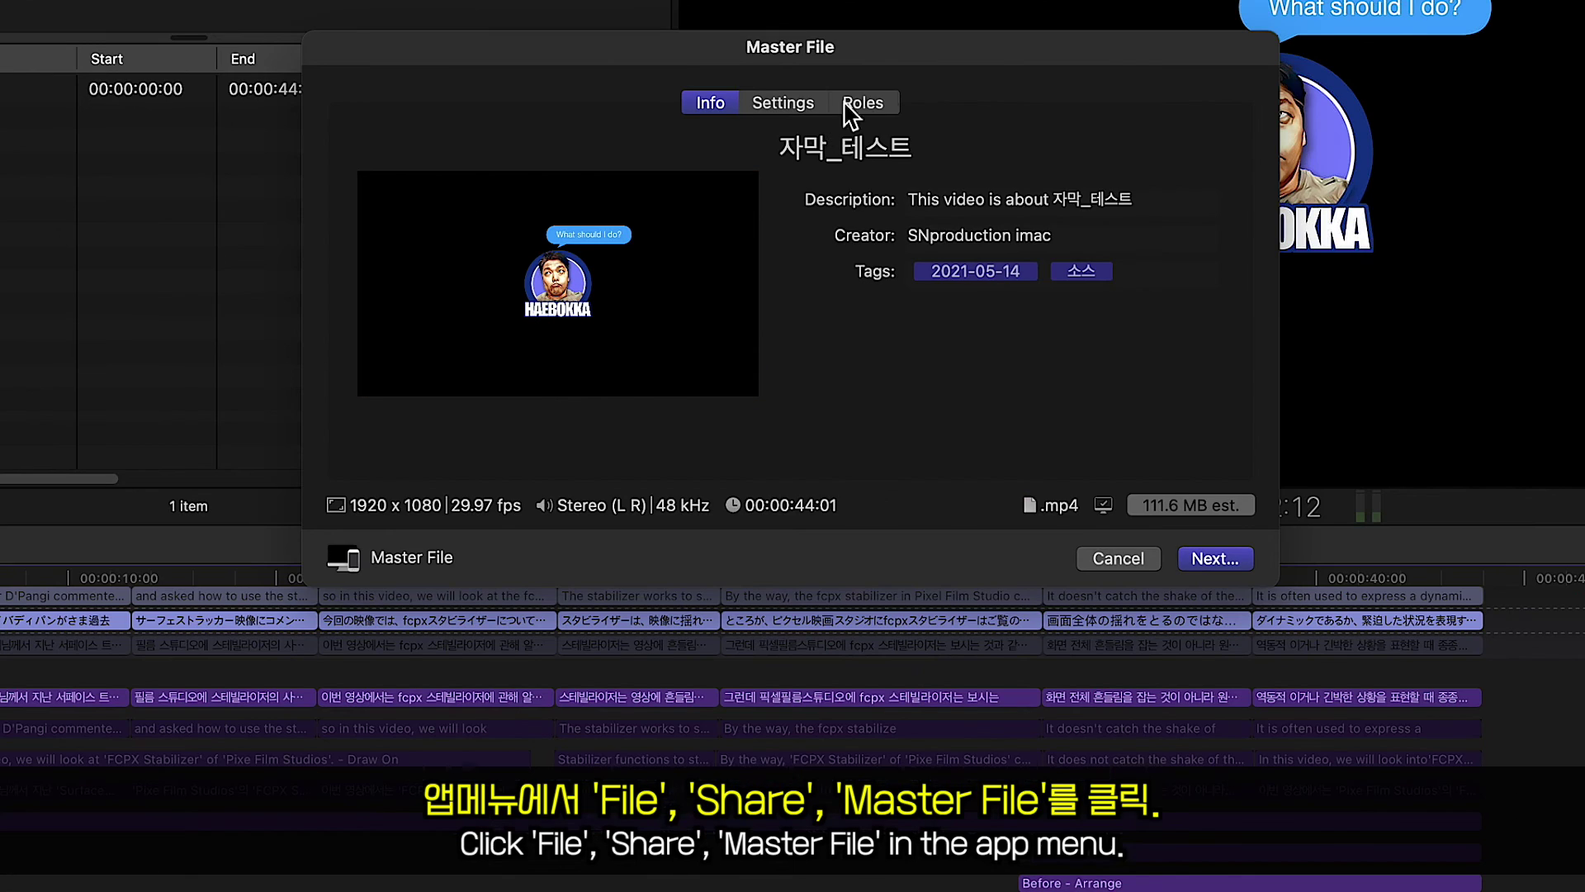
pyautogui.click(851, 105)
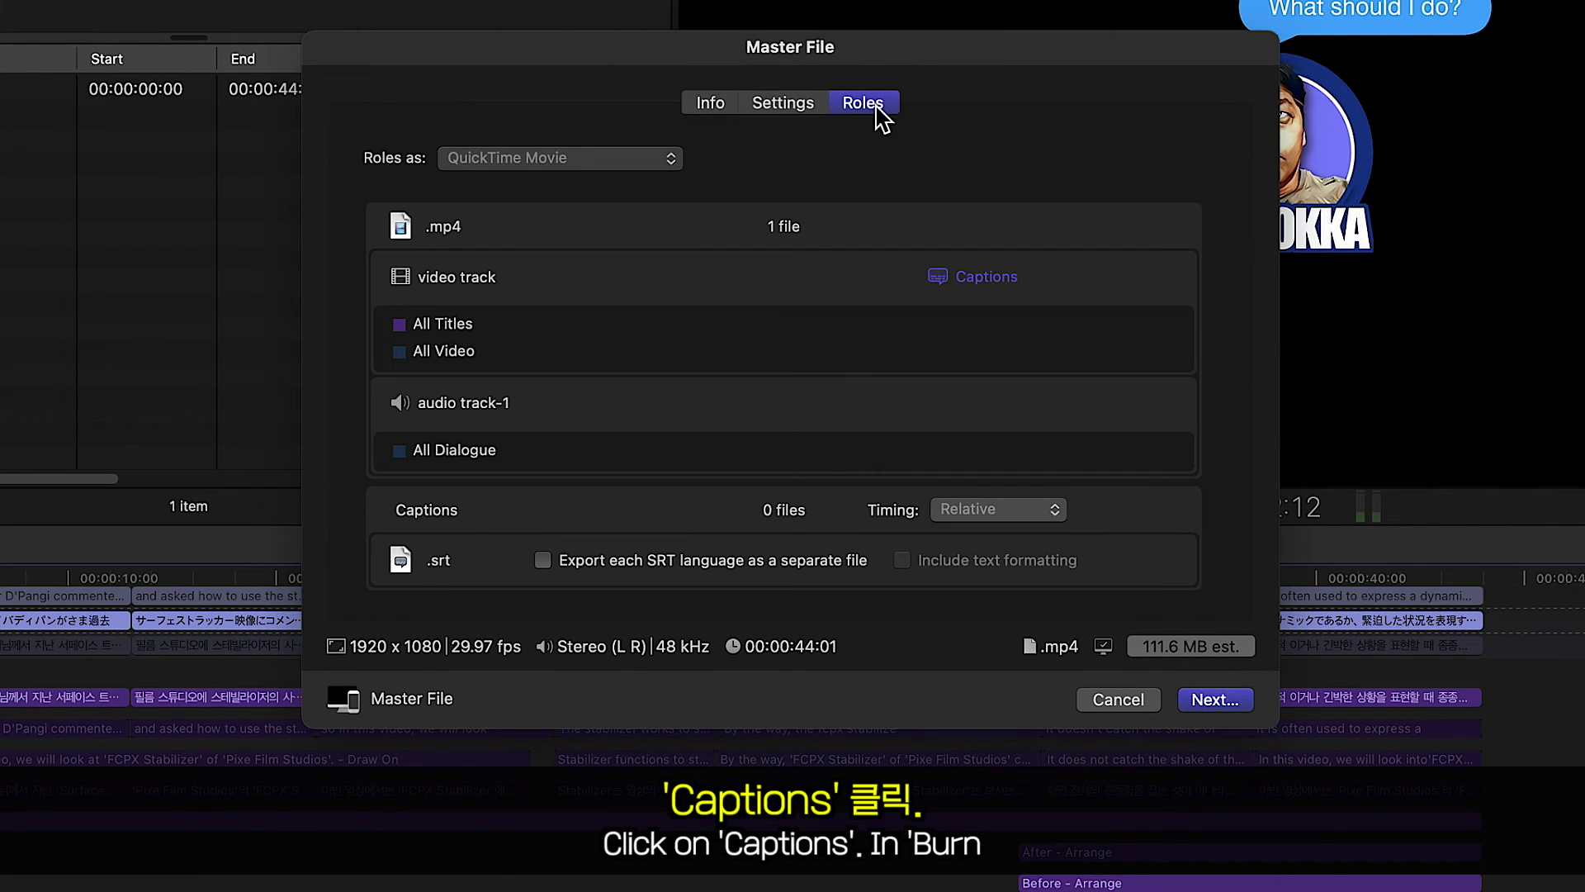
pyautogui.click(1006, 289)
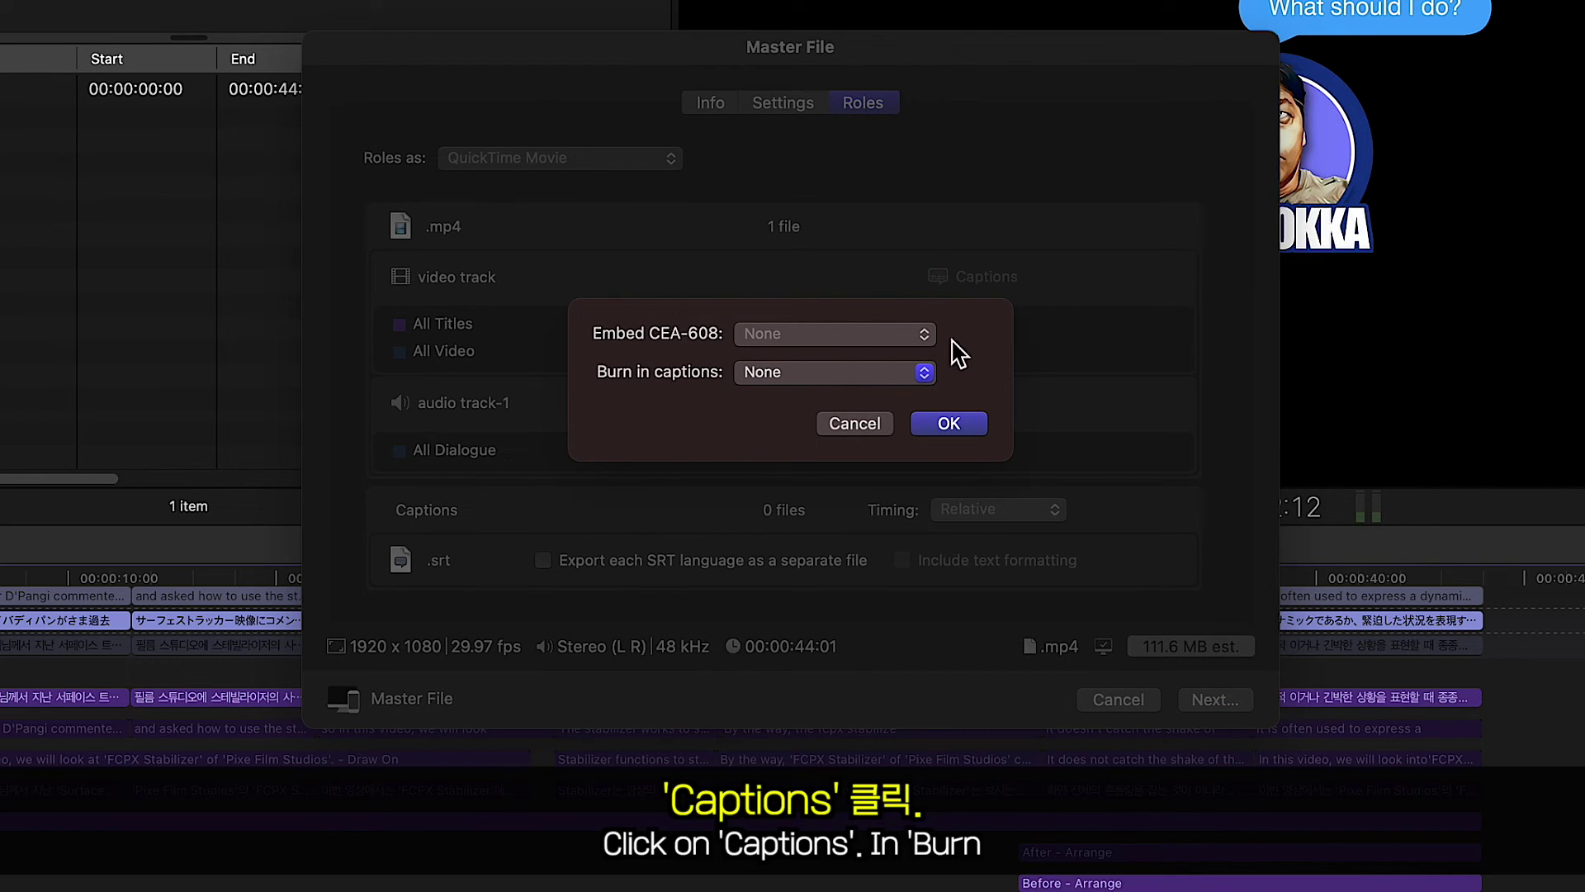
pyautogui.click(926, 373)
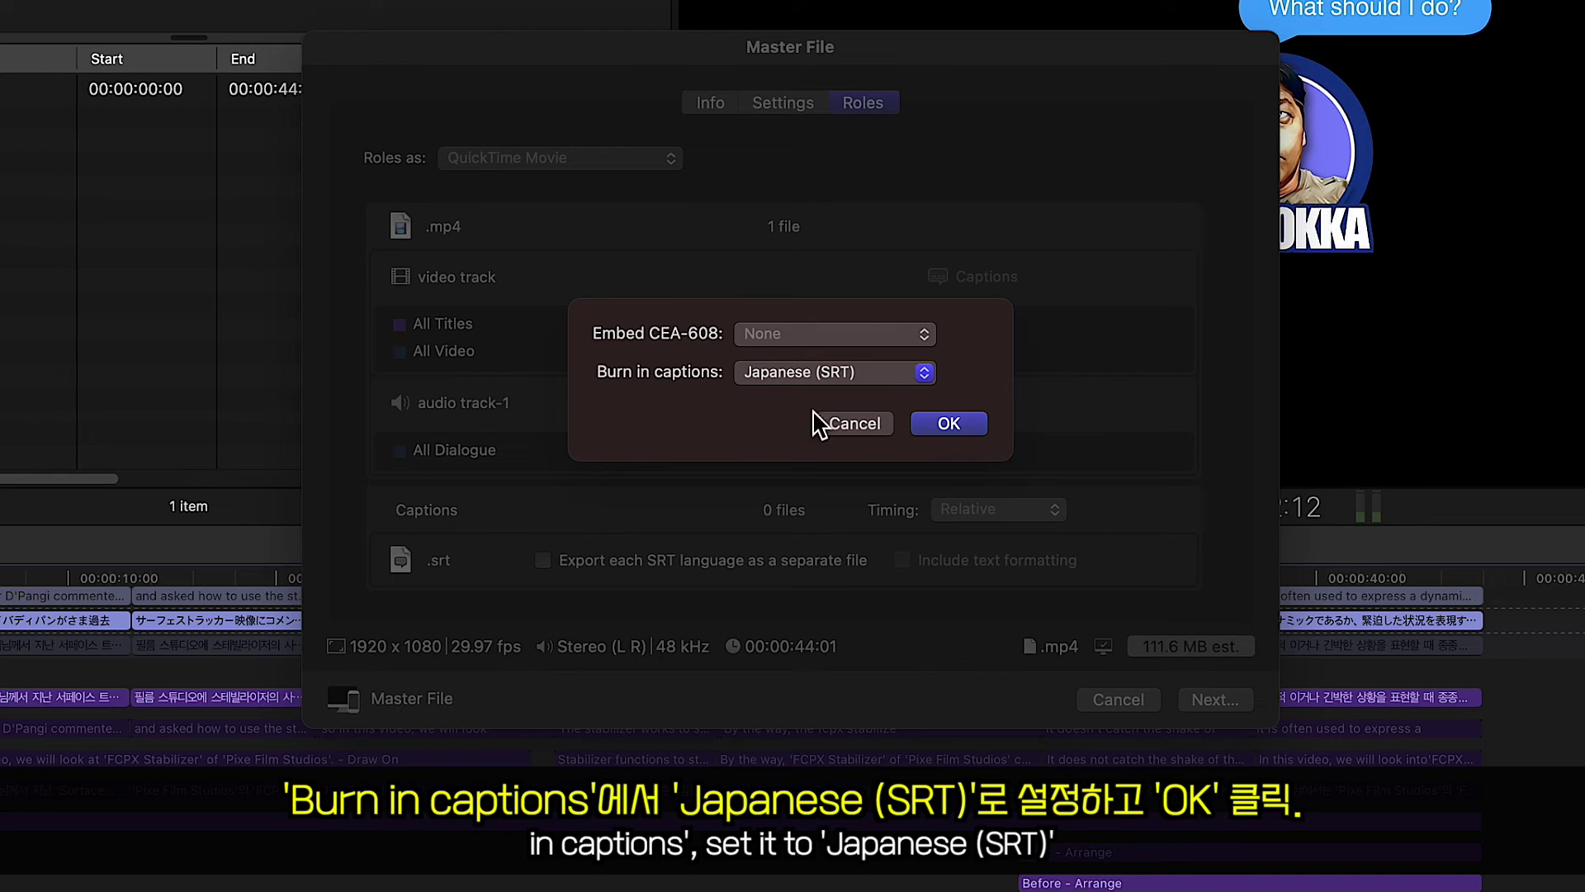
pyautogui.click(936, 424)
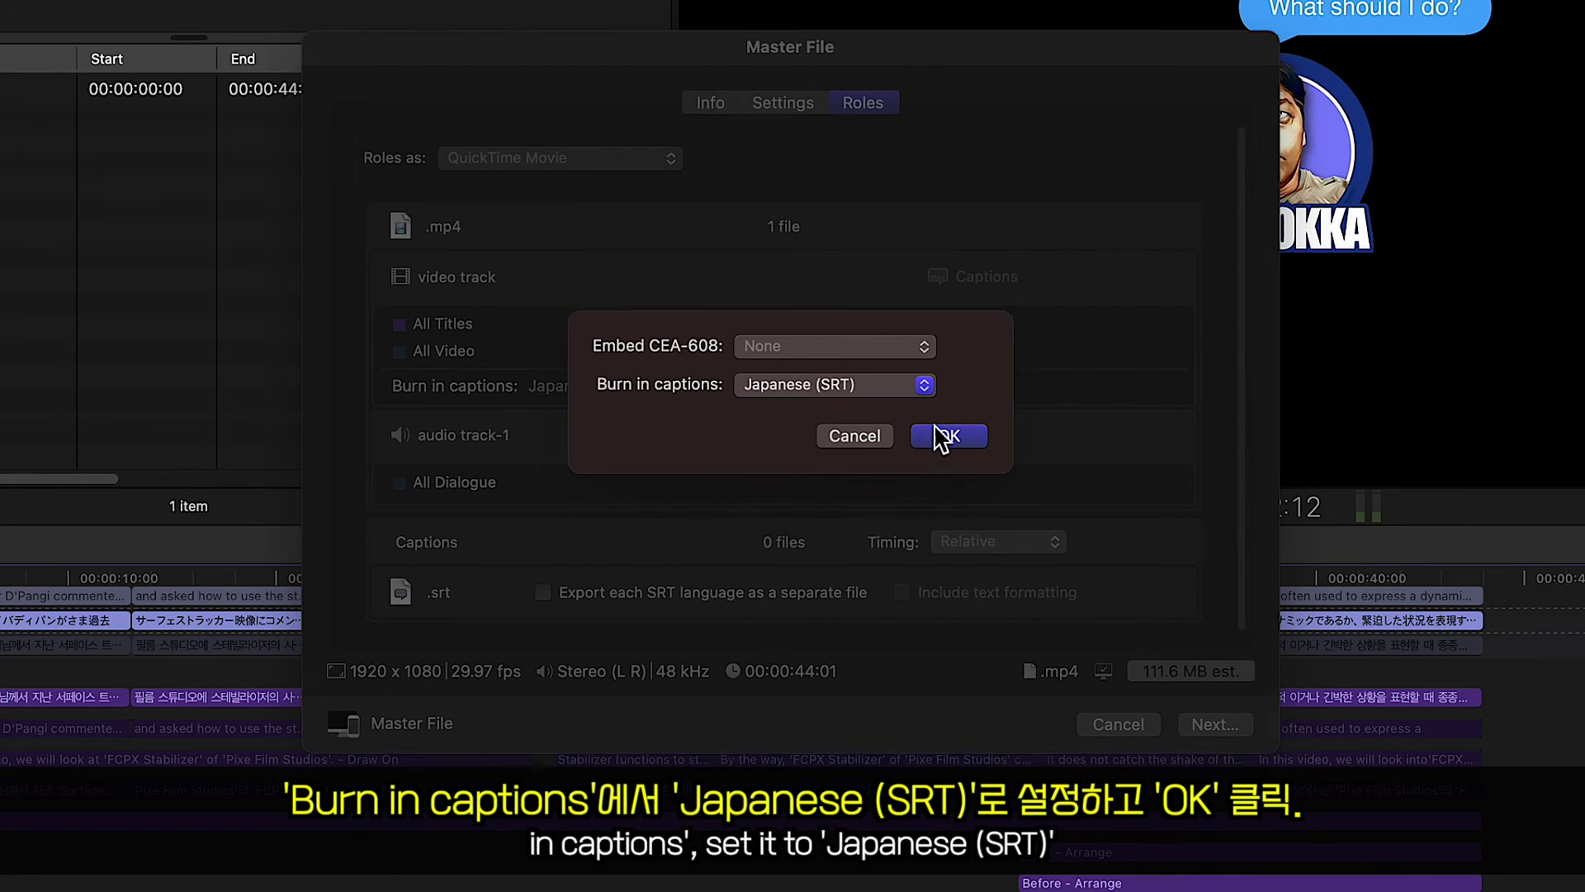
# Save the Japanese-captioned export to the Desktop as 자막_테스트_출력03 and play the exported movie in QuickTime Player
pyautogui.click(1213, 733)
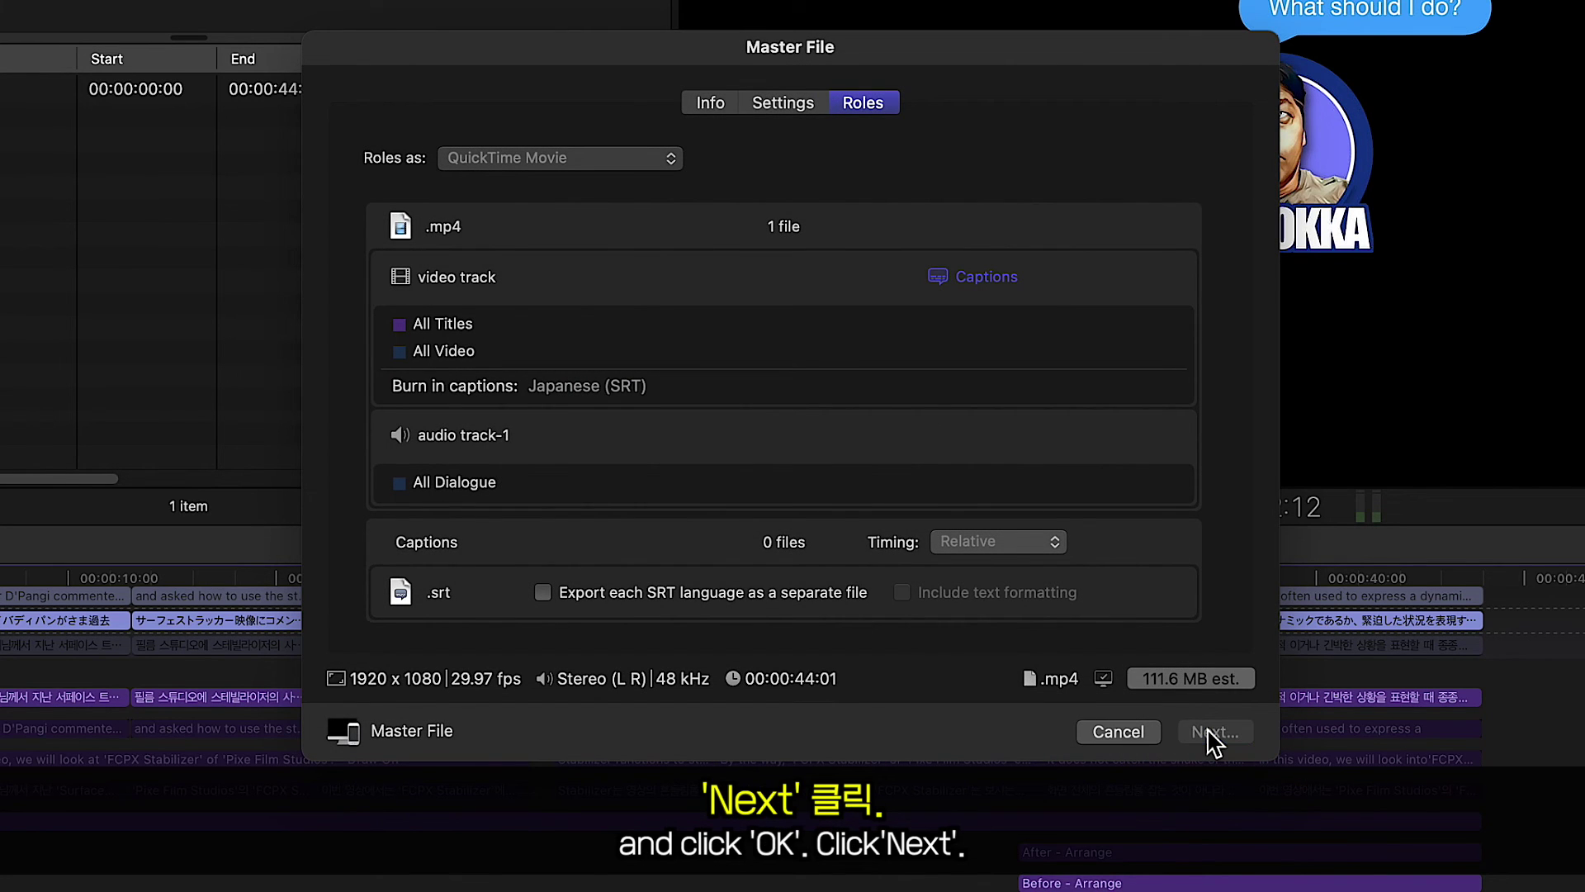
pyautogui.press('Right')
pyautogui.write('_출력03')
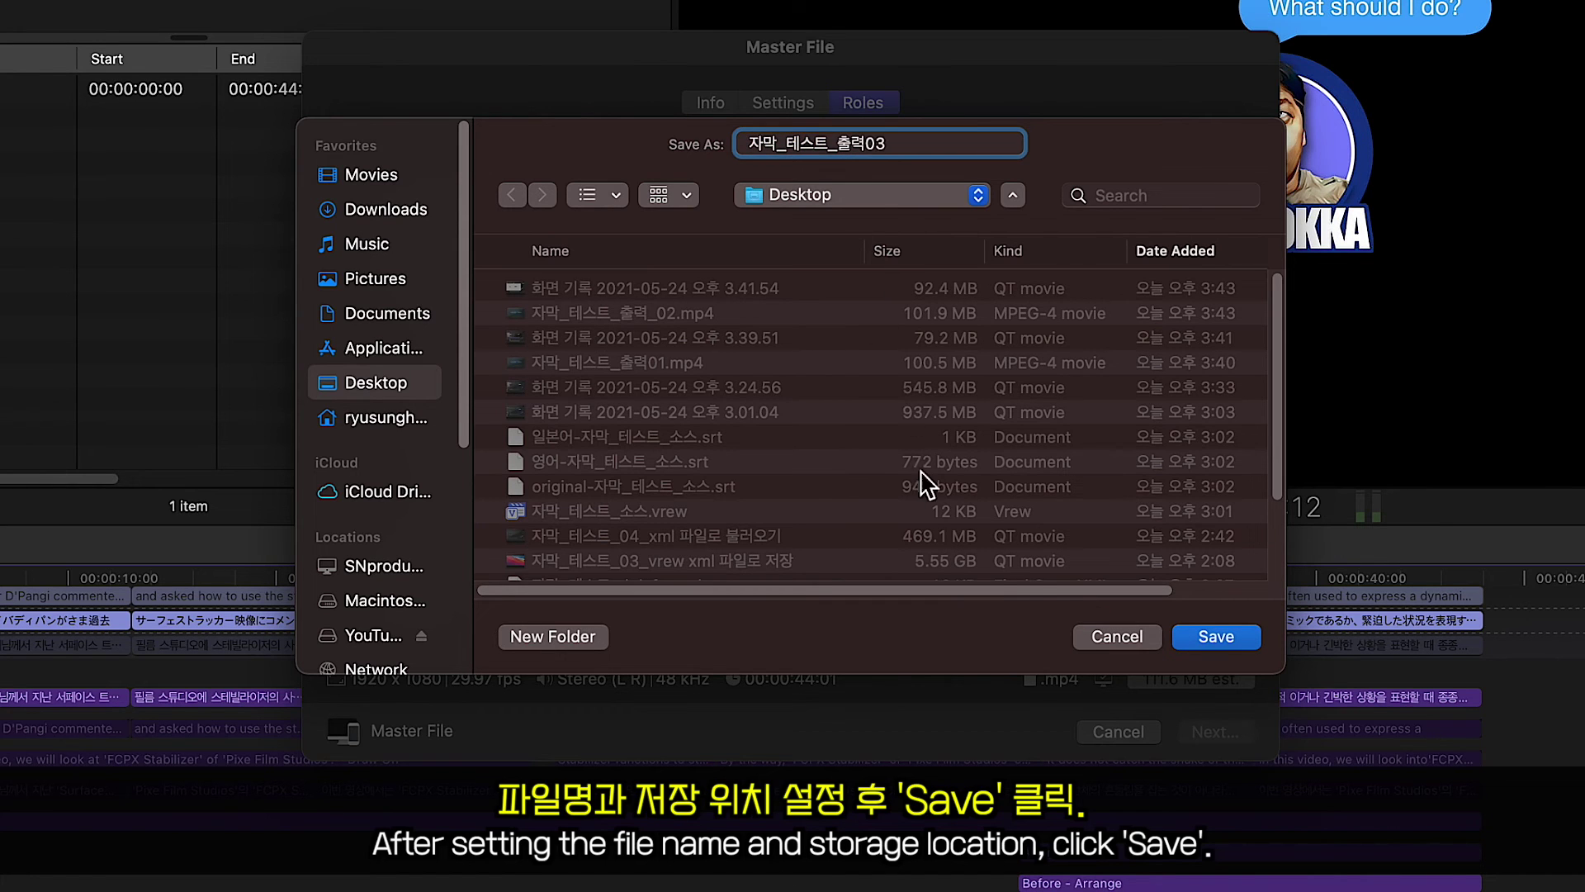
pyautogui.click(1222, 644)
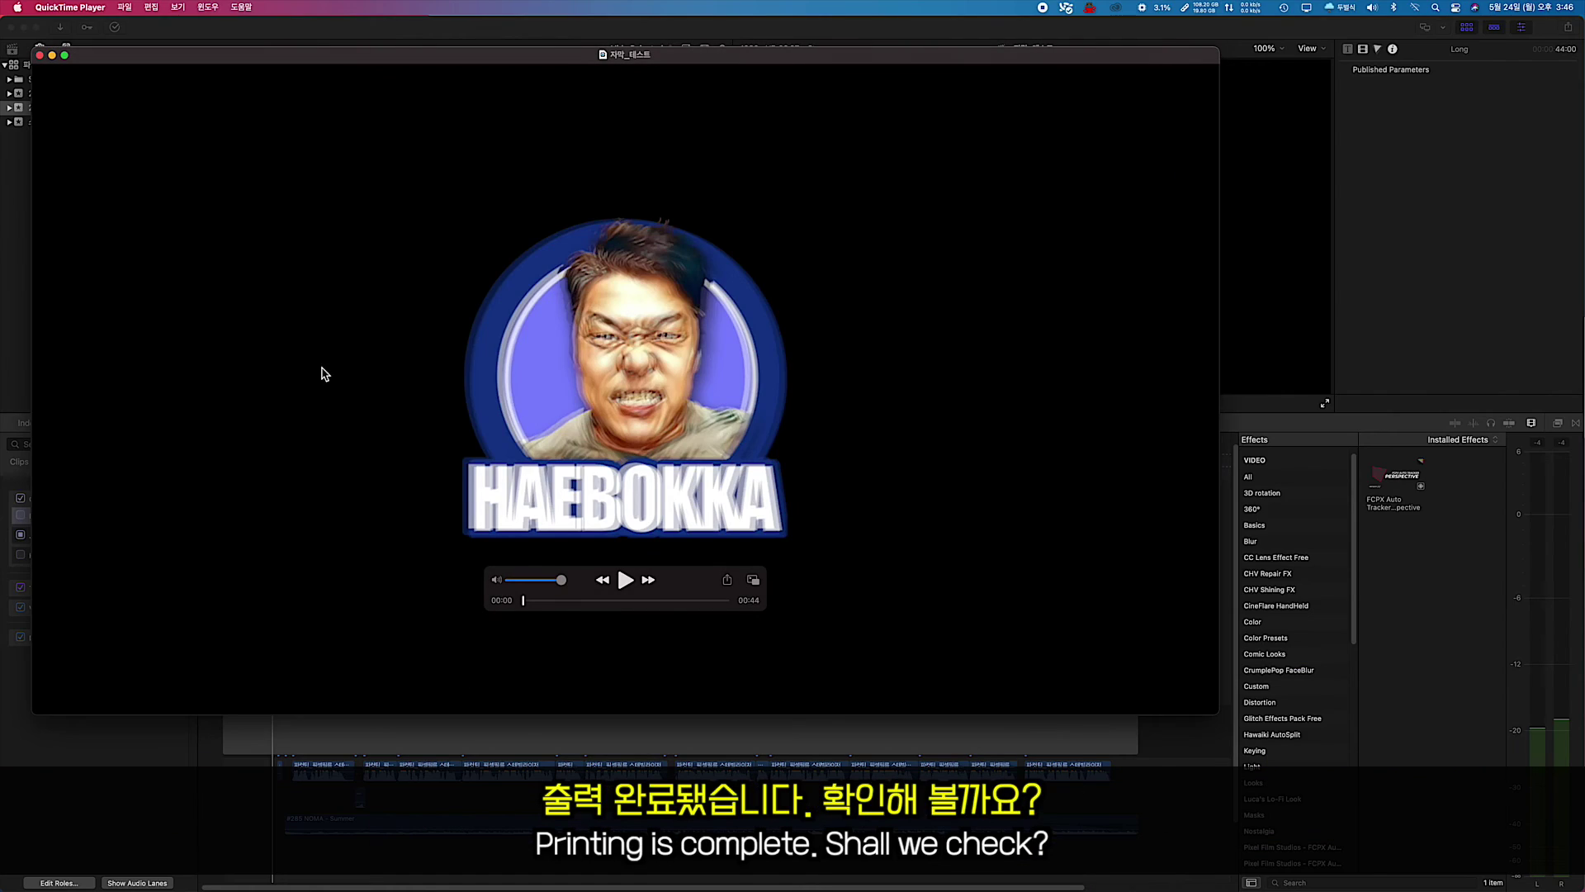
pyautogui.click(625, 580)
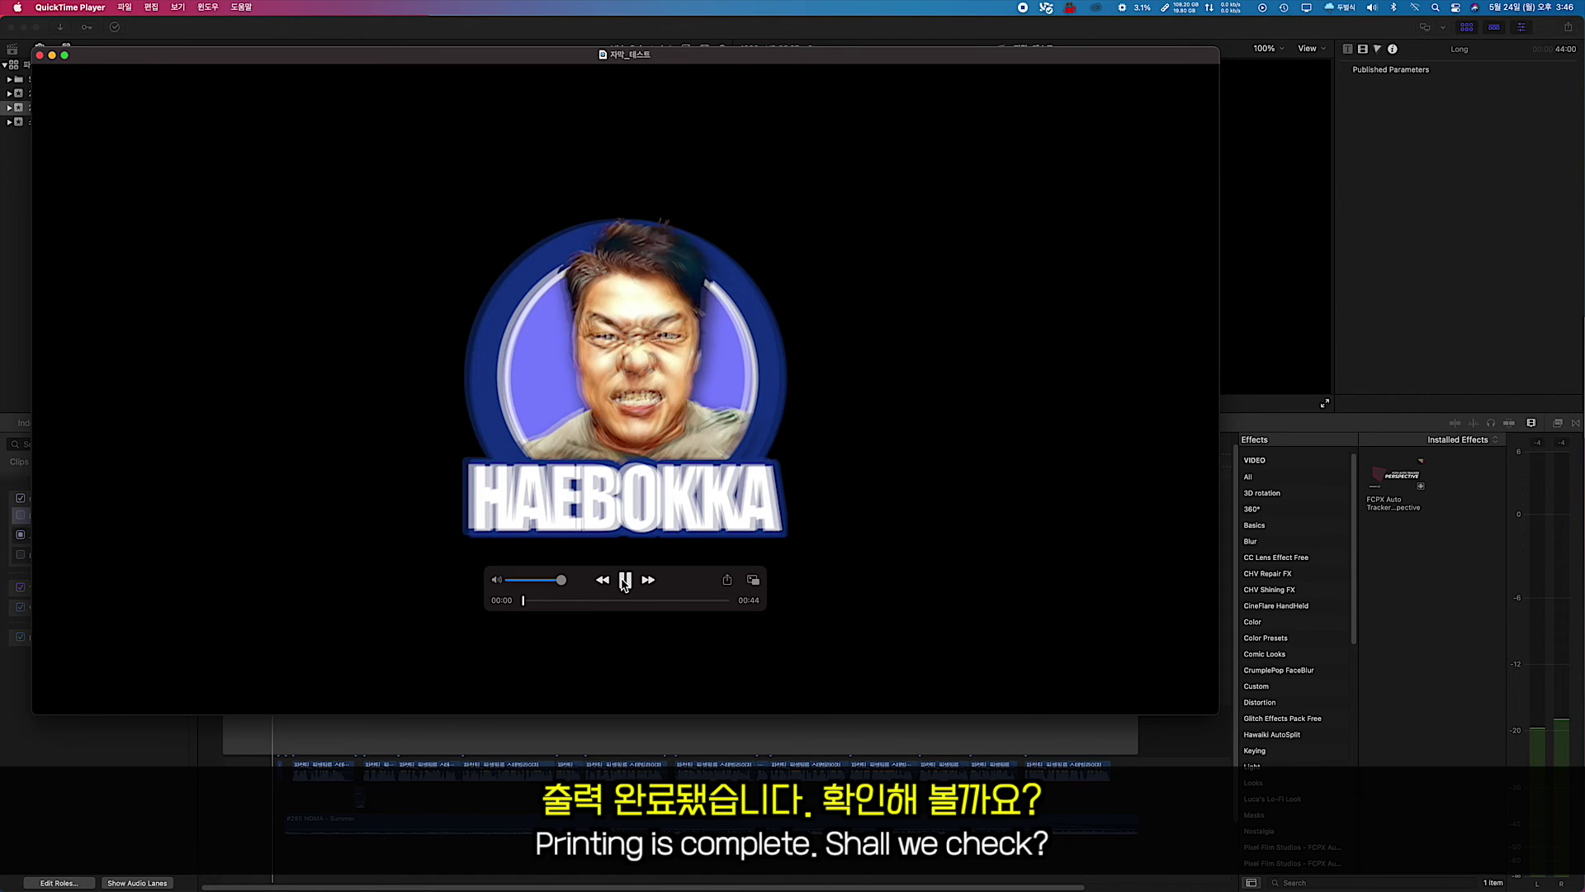